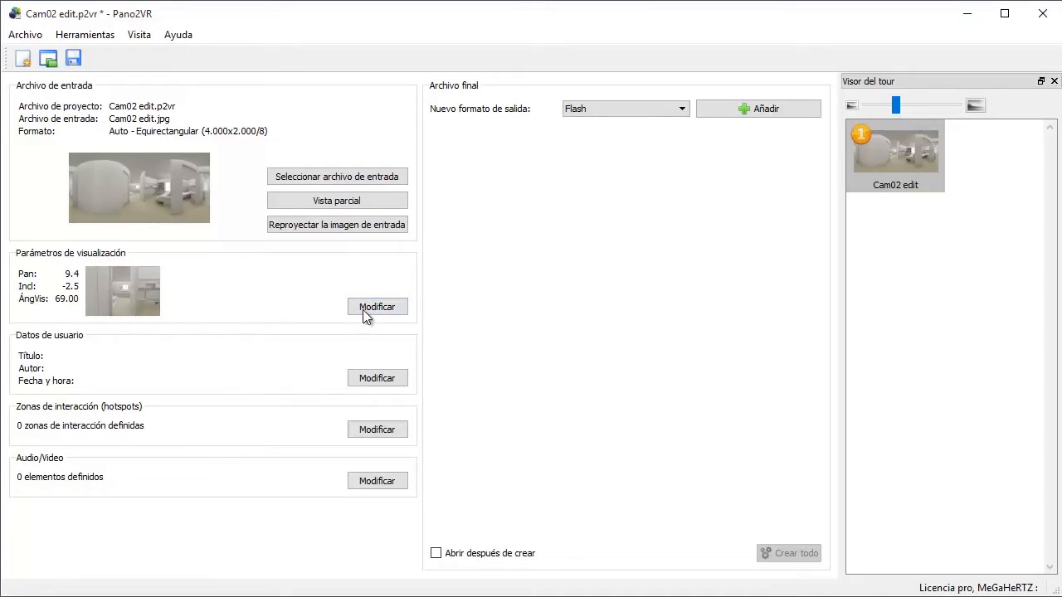
Step: Open the panorama's viewing parameters for review and close them
click(363, 309)
click(855, 553)
mouse_move(58, 372)
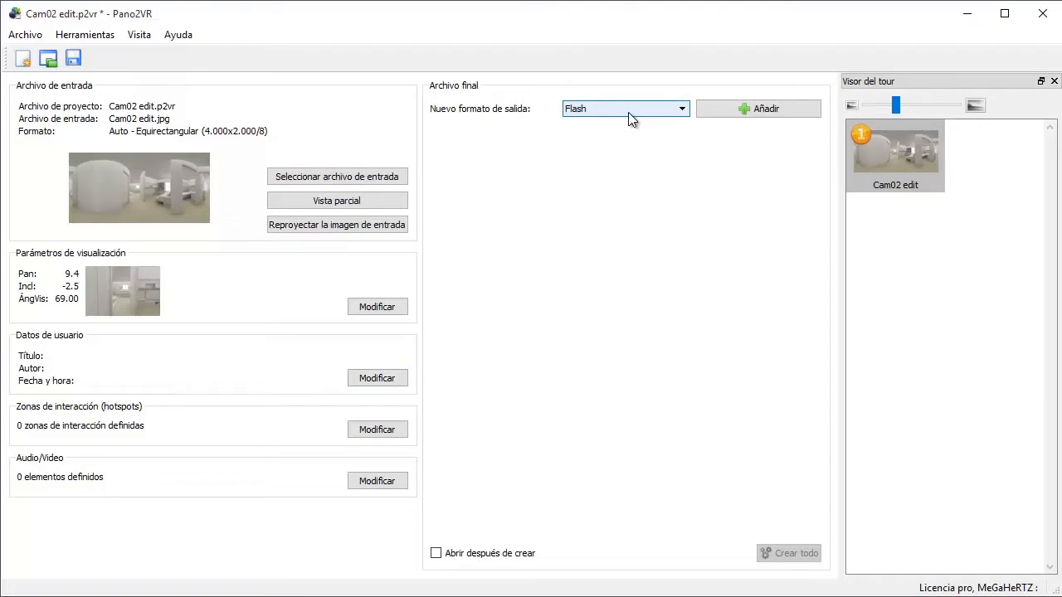
Step: Add a Flash output for the panorama and review its cube face size, image quality and window size settings
click(724, 110)
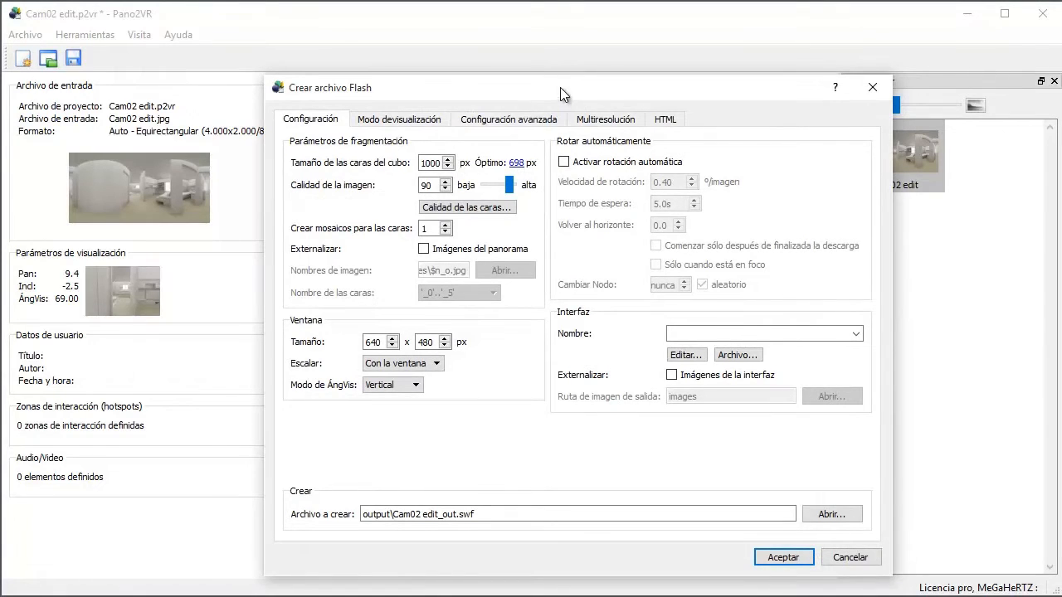
drag(560, 87, 539, 73)
click(418, 148)
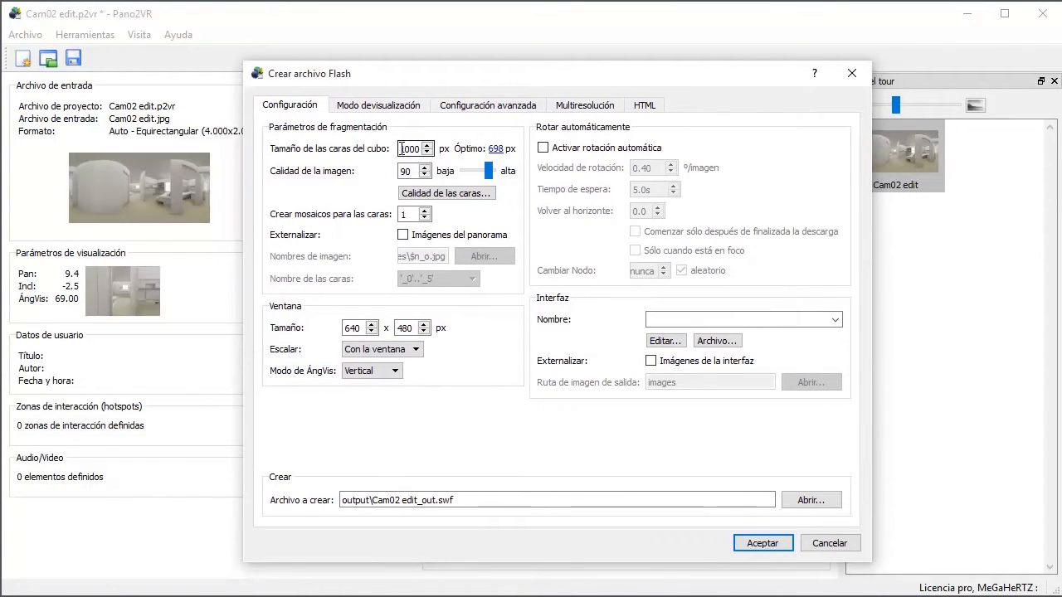
click(415, 172)
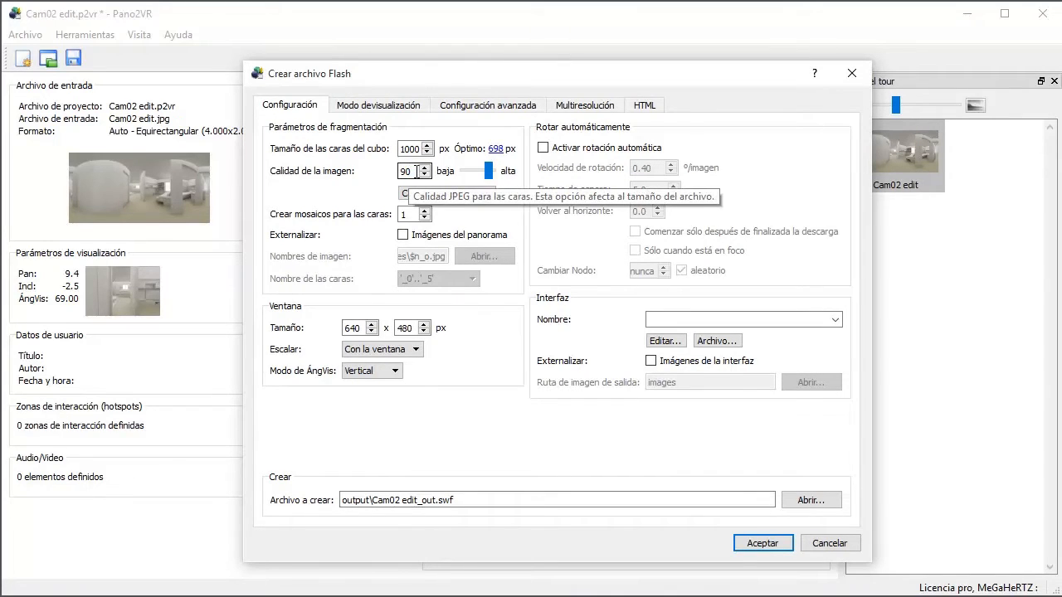
click(355, 328)
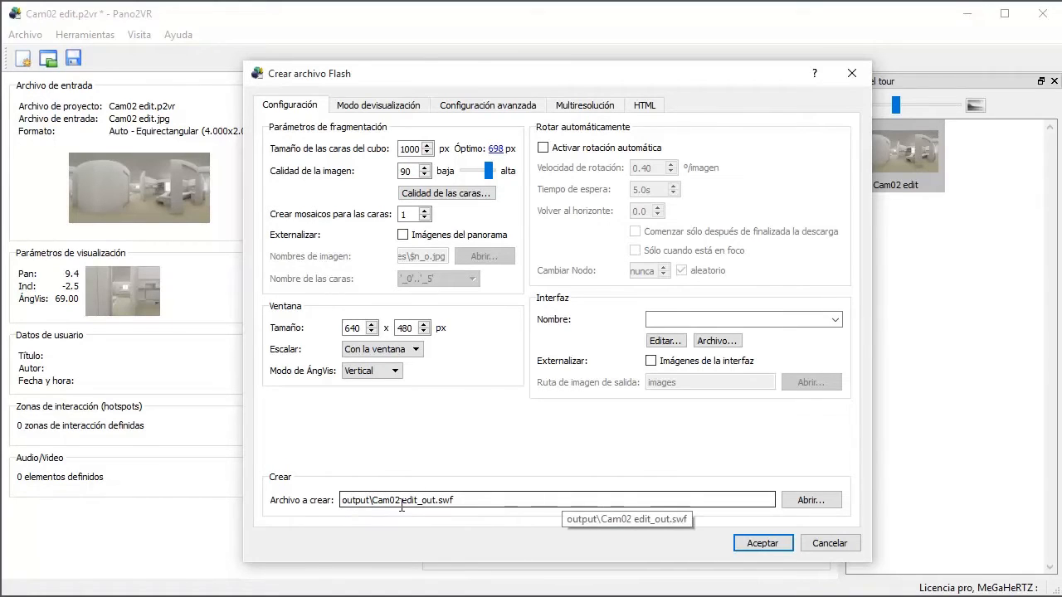
Step: Rename the Flash output file to "archivo sin datos.swf", keeping it in the output folder
drag(373, 499, 488, 495)
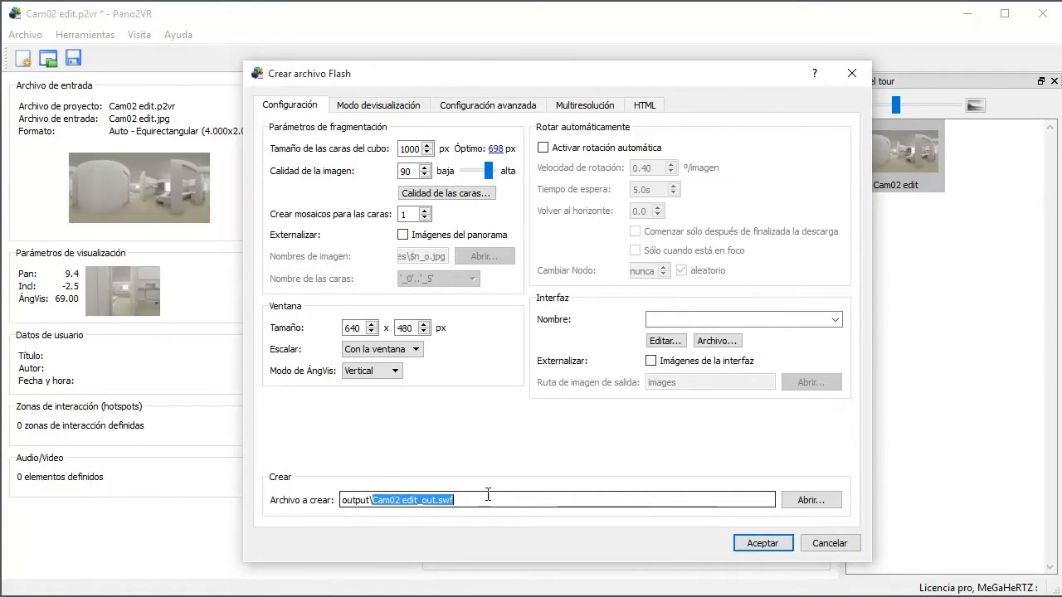
click(436, 499)
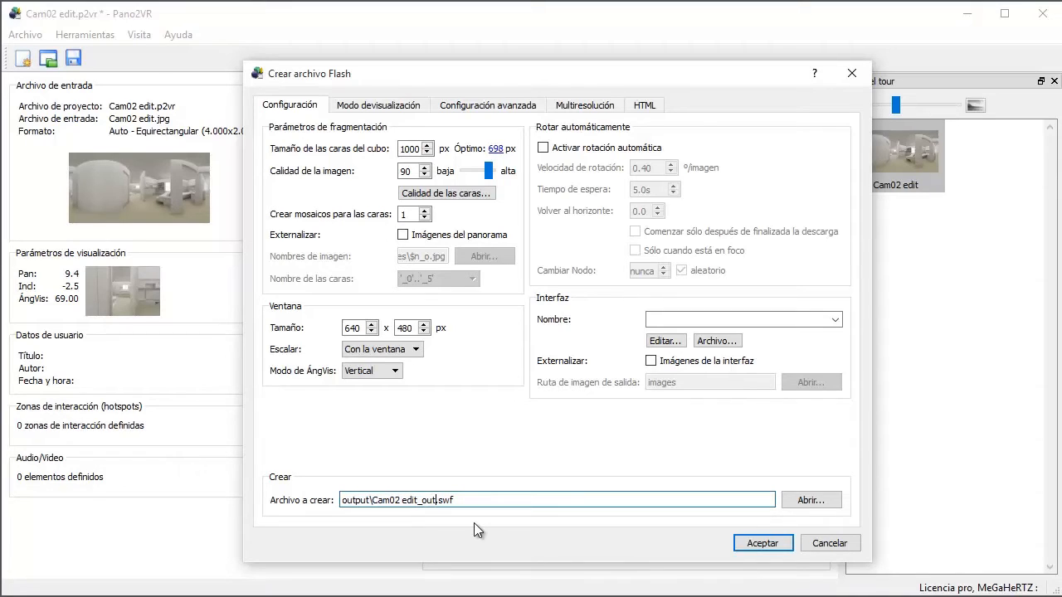
key(BackSpace)
key(BackSpace)
key(BackSpace)
key(BackSpace)
key(BackSpace)
key(BackSpace)
key(BackSpace)
key(BackSpace)
key(BackSpace)
key(BackSpace)
key(BackSpace)
key(BackSpace)
key(BackSpace)
key(BackSpace)
text(archivo sin datos)
Step: Review the Flash output's HTML settings and look at the Panoramas 360 folder in File Explorer
click(646, 102)
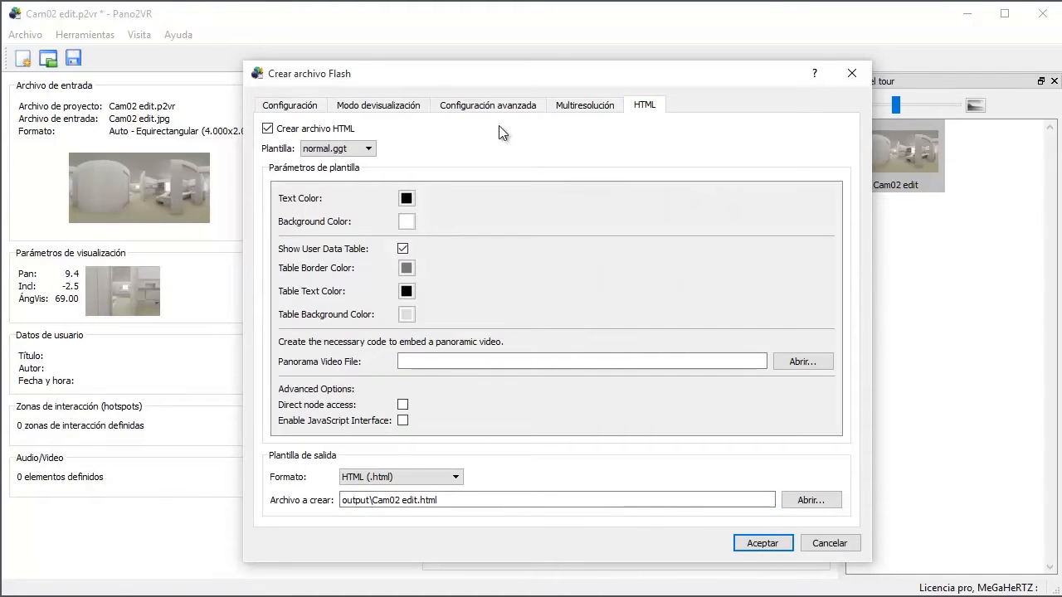
click(297, 112)
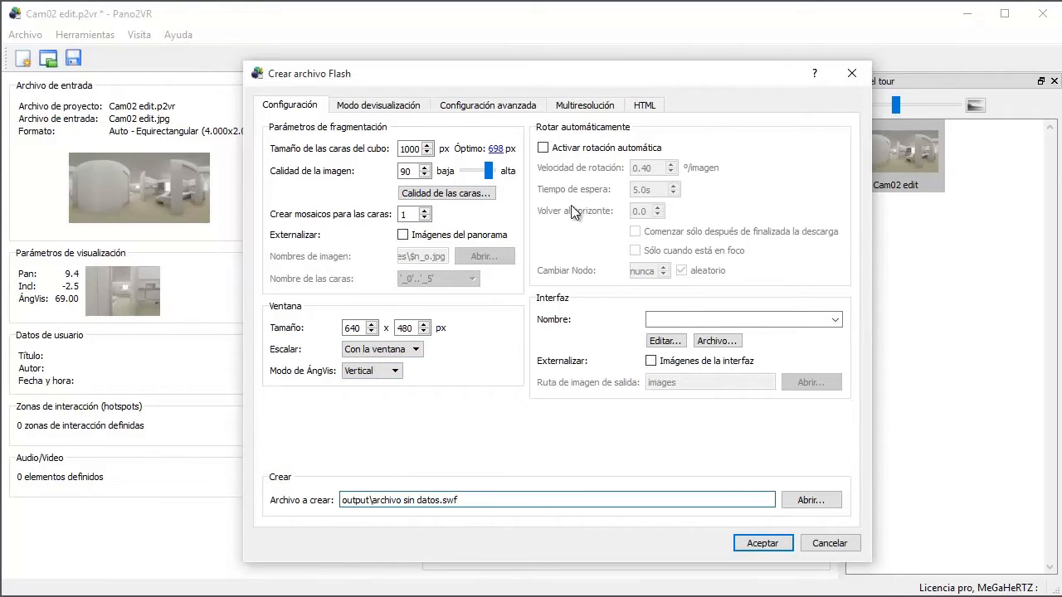
key(alt+Tab)
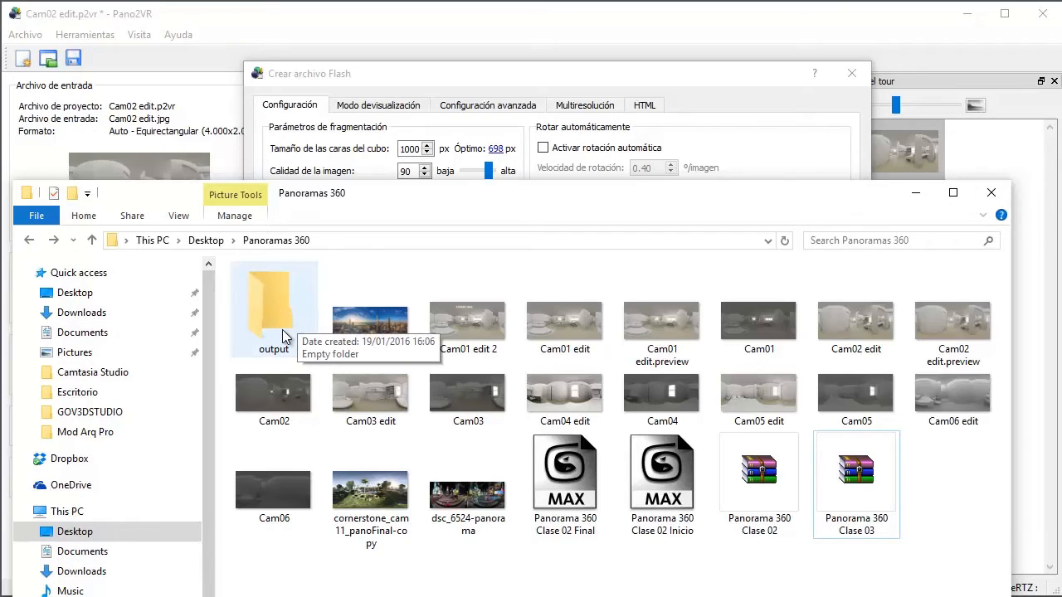
click(916, 192)
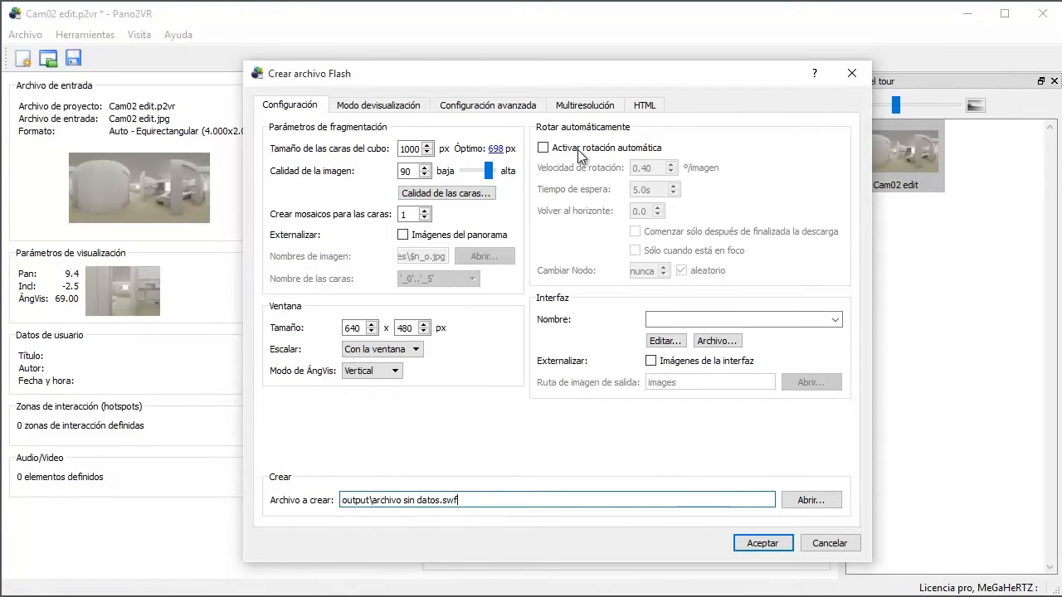
Step: Accept the Flash output settings and create the file "archivo sin datos.swf"
click(763, 544)
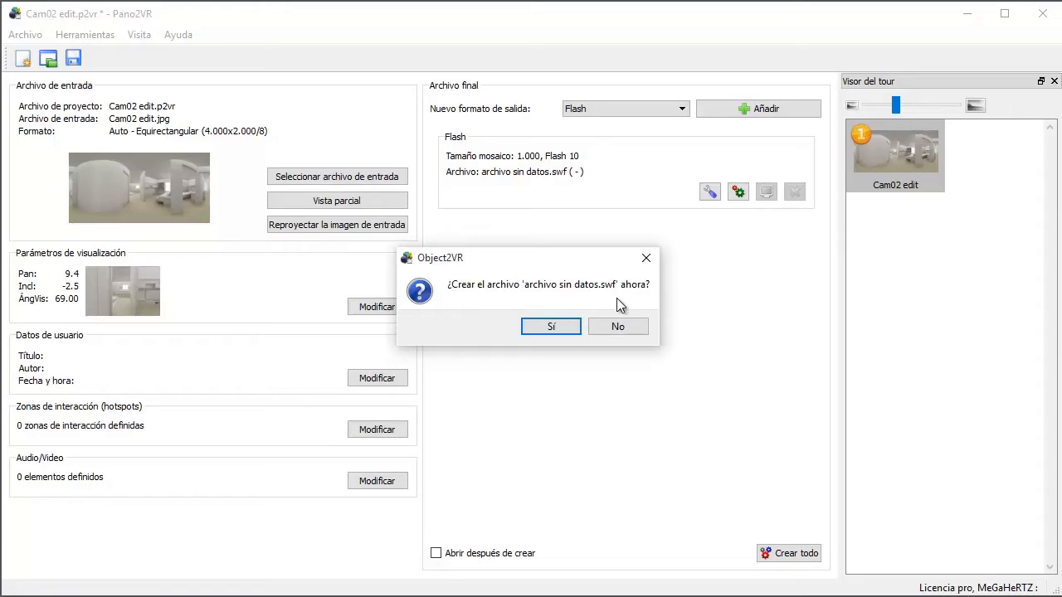
click(552, 327)
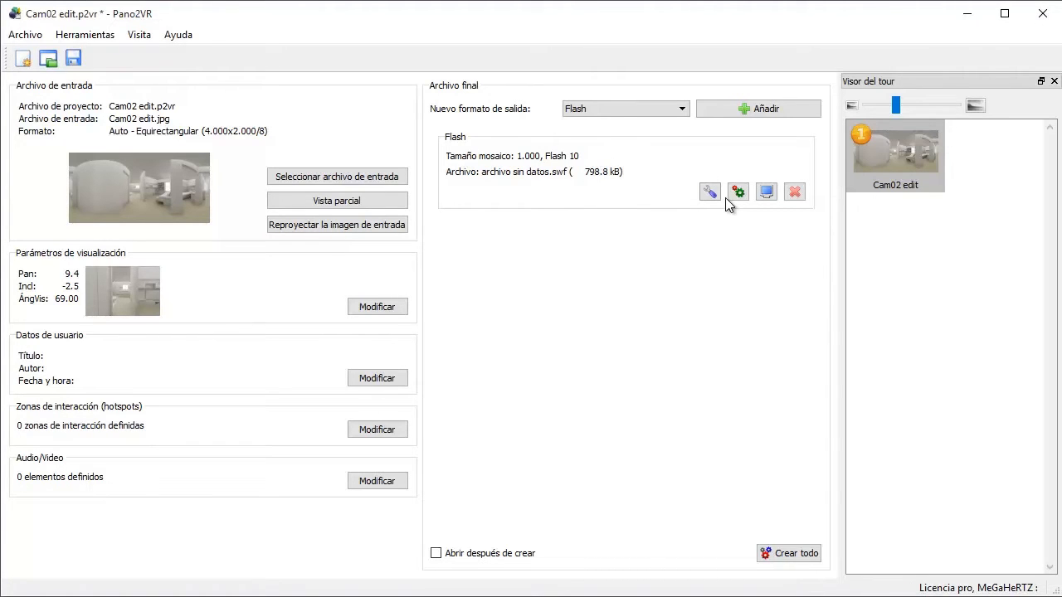
Step: Switch to File Explorer, inspect the exported Flash and HTML files in the output folder, and return to Pano2VR
key(alt+Tab)
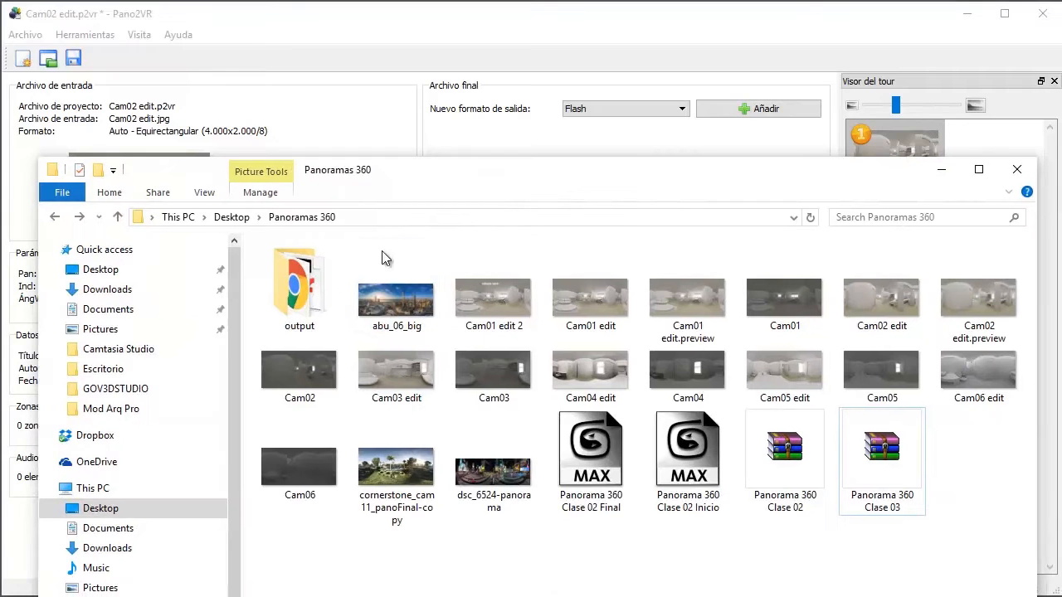
click(314, 300)
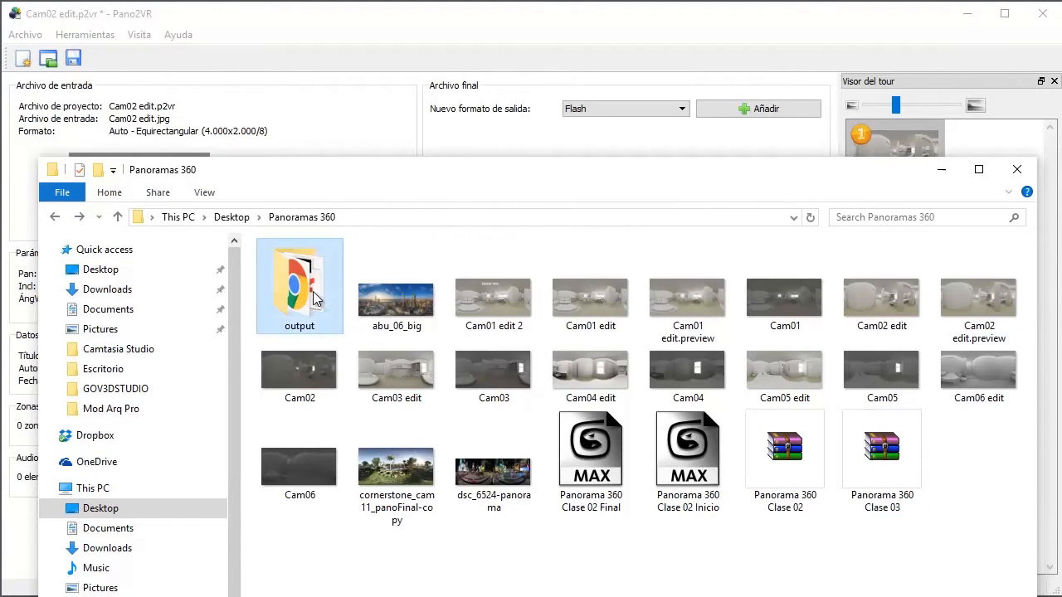
double_click(314, 300)
click(328, 270)
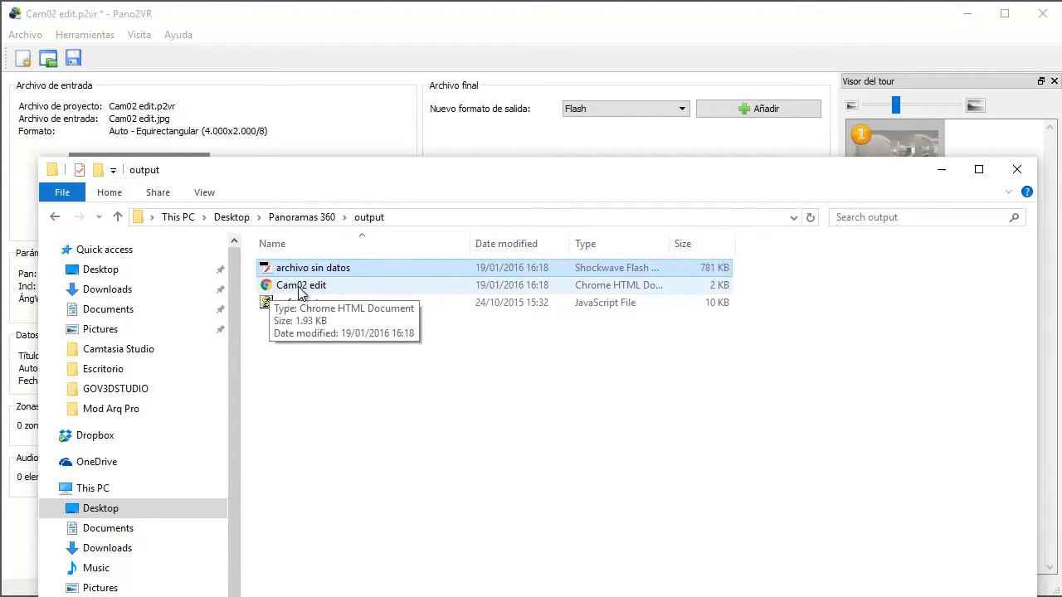
click(315, 291)
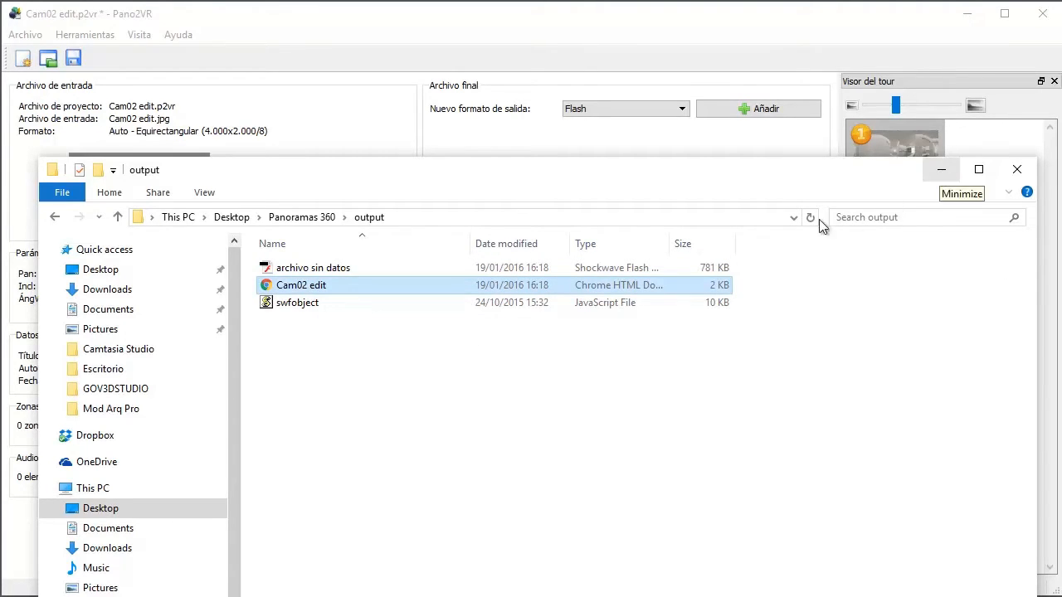
click(940, 170)
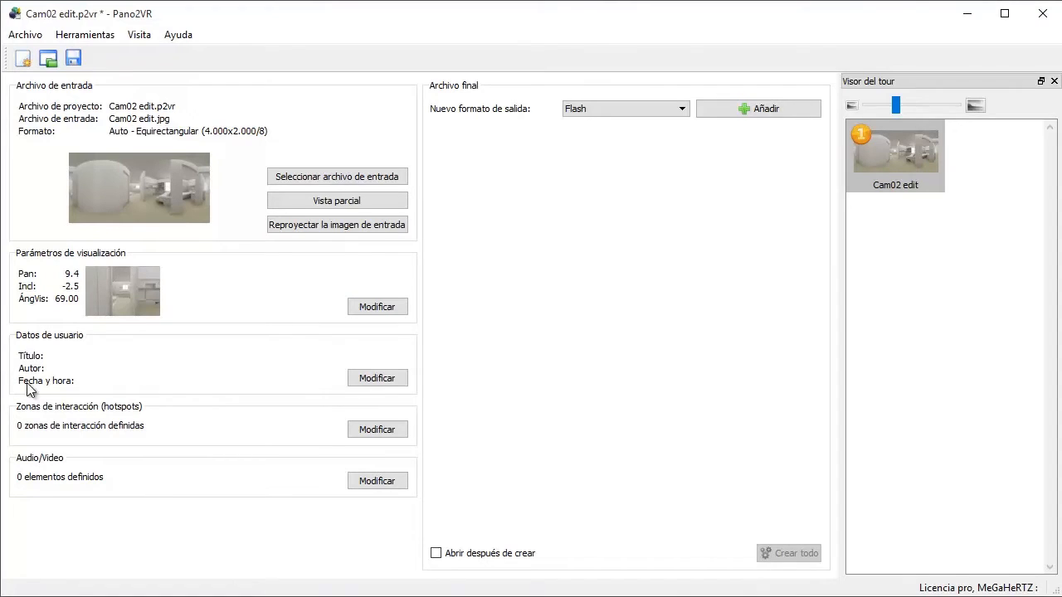
Step: In the panorama's user data, enter the title "Titulo" and the description "Descripcion del tipo proyecto"
click(371, 379)
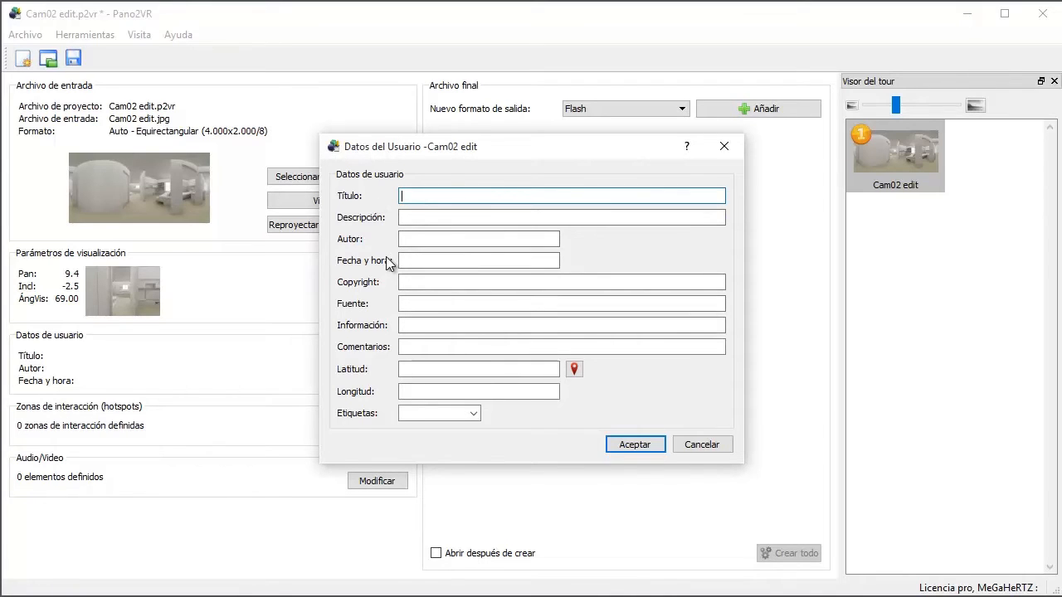
text(Titulo)
key(Tab)
text(Descr)
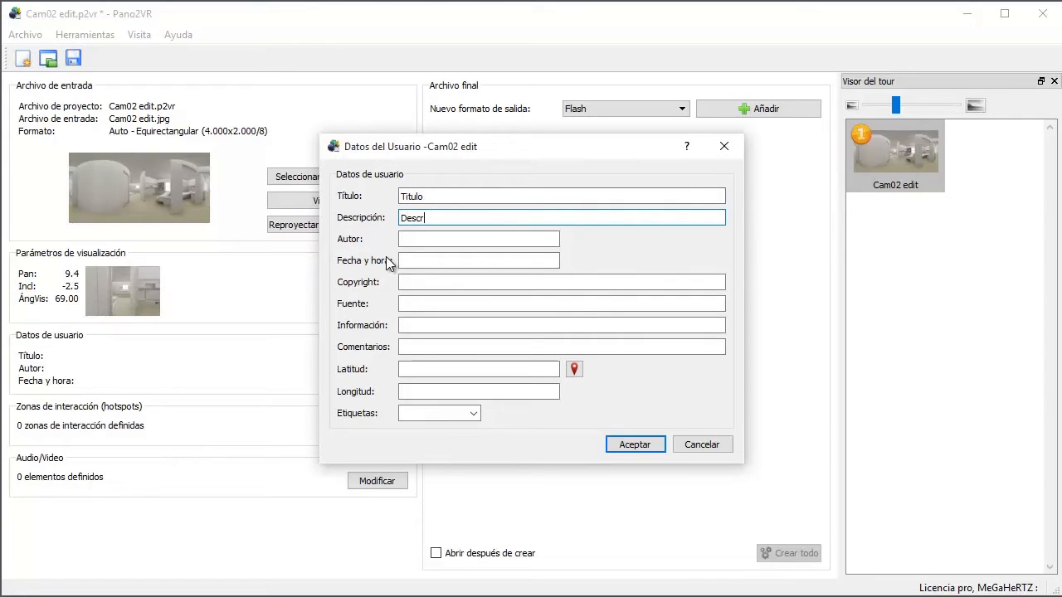
text(ipcion del tipo )
text(arqc)
key(BackSpace)
key(BackSpace)
key(BackSpace)
key(BackSpace)
text(pro)
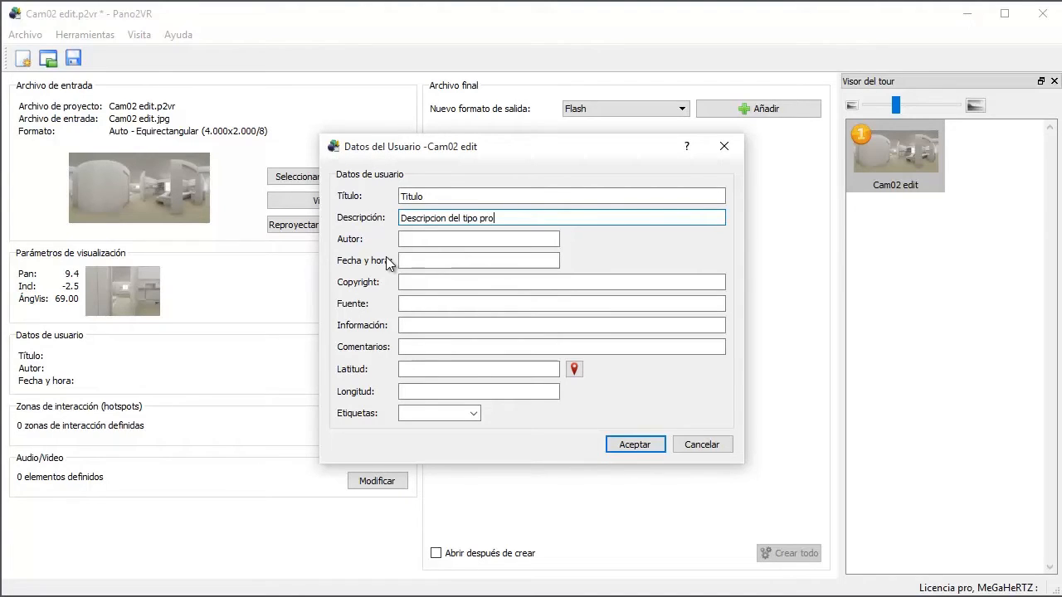
text(yecto)
key(Tab)
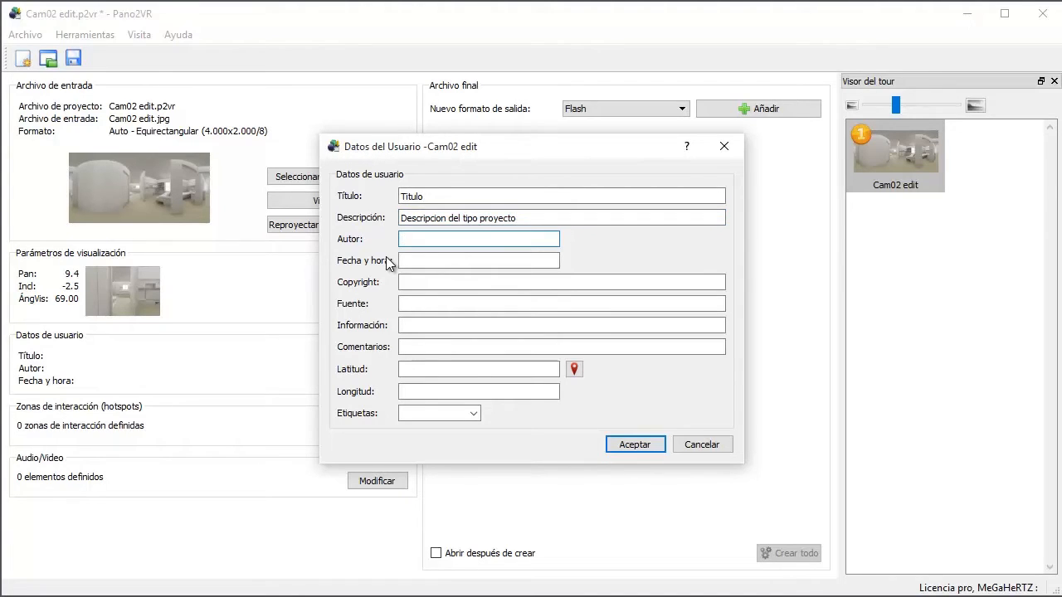
Step: Fill in the author as "Nombre del autor" and the date and time as "Enero 2016"
text(Nombre del autor)
key(Tab)
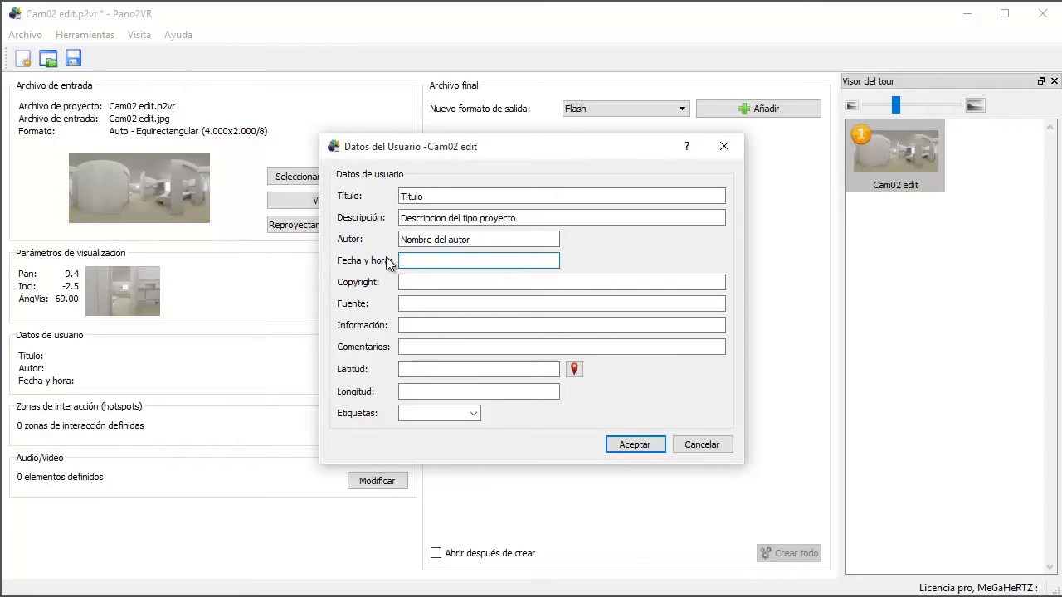
text(Enero 2016)
key(Tab)
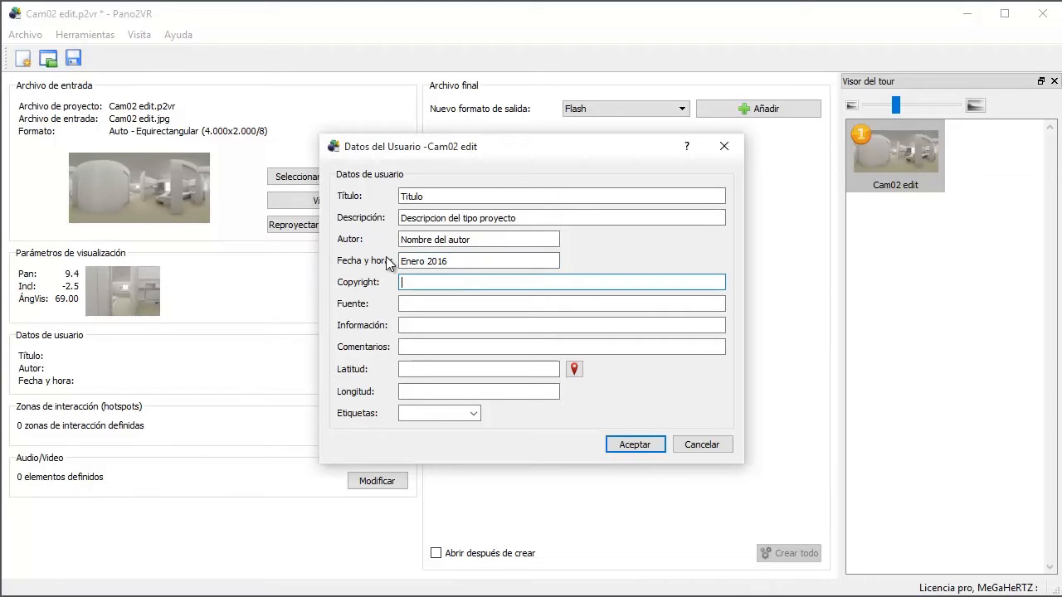
Step: Enter "Gov3dstudio Todos los derechos reservados" as the copyright text in the user data
text(Gov3dstudio Todos los derechos reservados)
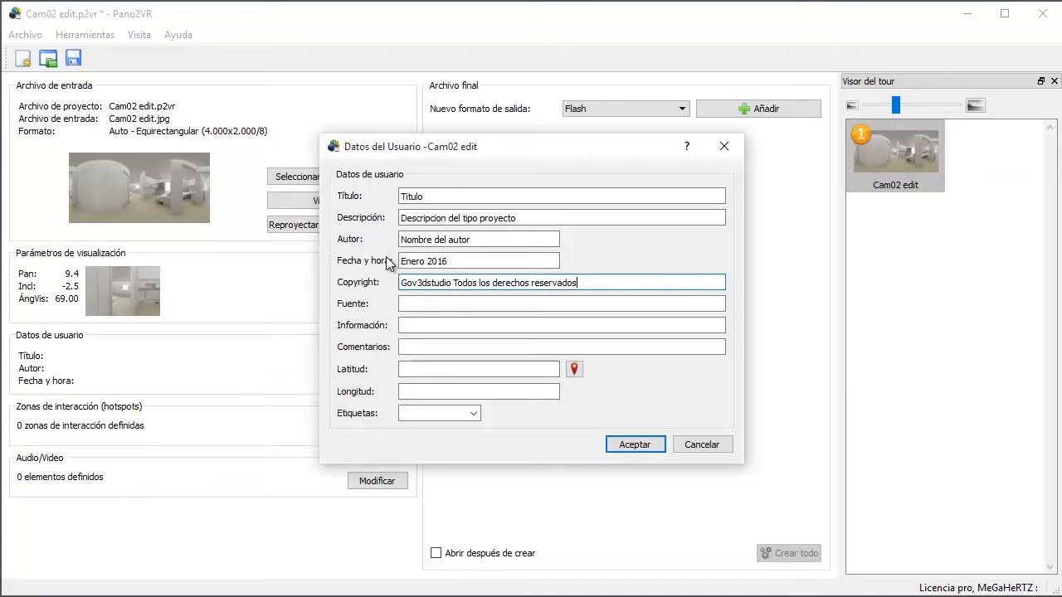
key(Tab)
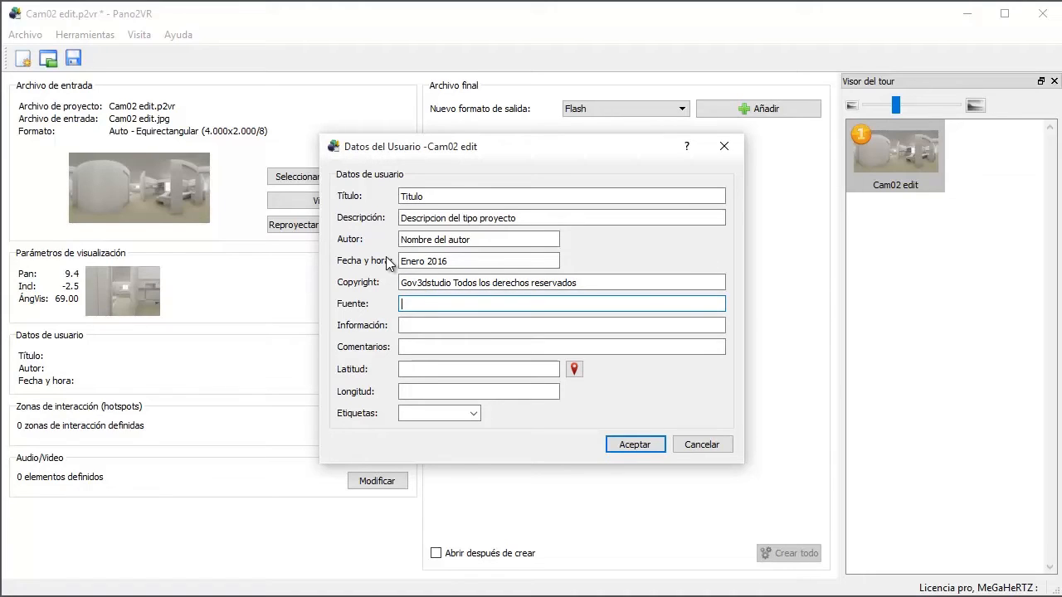
text(www.govdstudio.com/pano2vr)
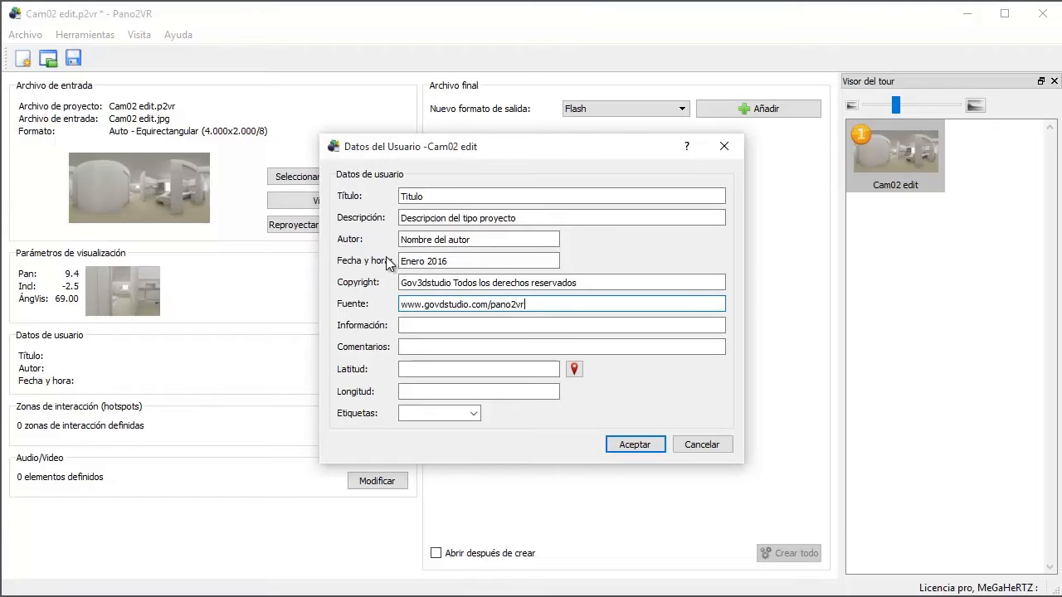
key(Tab)
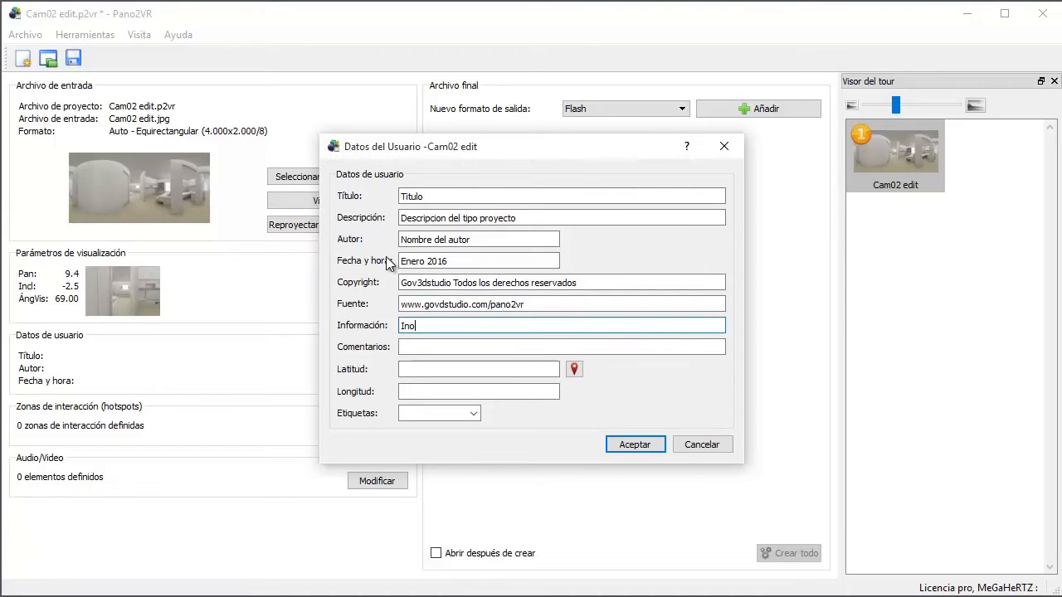
Step: Enter "Otra informacion destacada del proyecto" as the information text in the user data
text(Otra informacion destacada d)
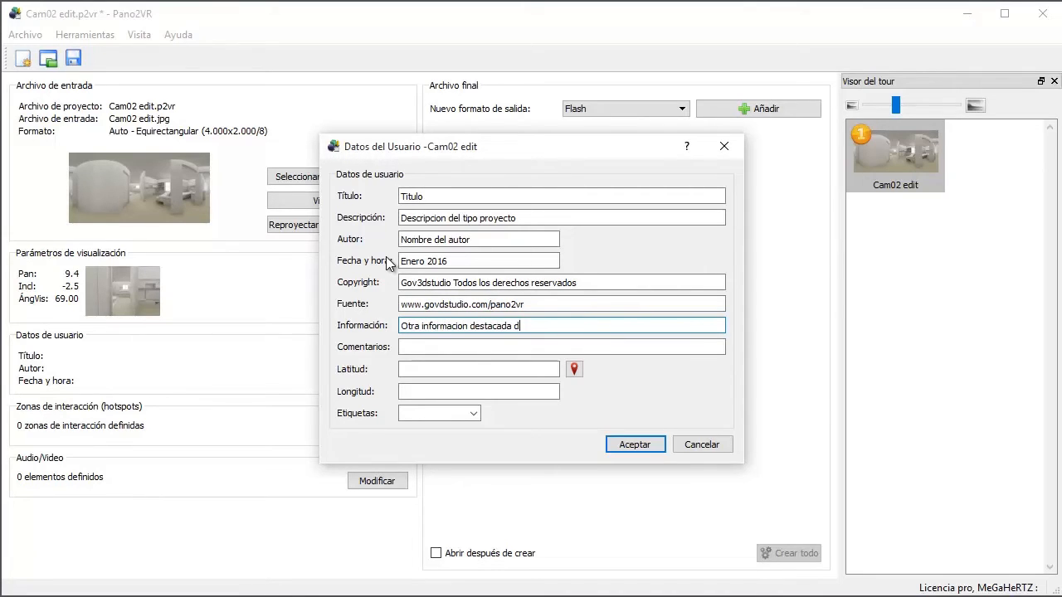
text(el c)
key(BackSpace)
key(BackSpace)
key(BackSpace)
text(proyecto)
key(Tab)
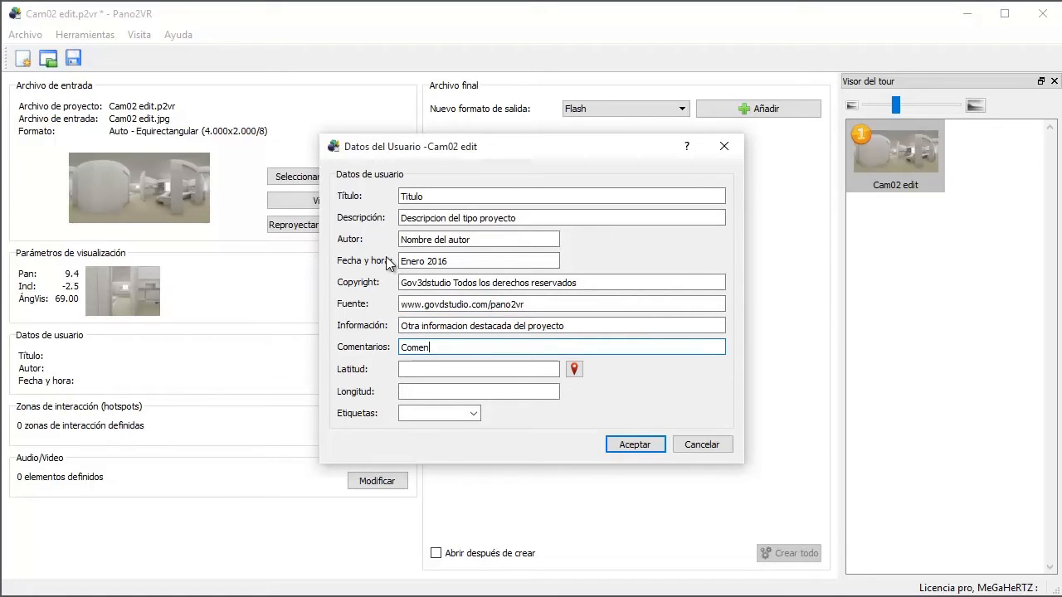
Step: Enter the comment "Comentarios personales del artista" and open the map for choosing the latitude and longitude
text(Comentarios personales del artista)
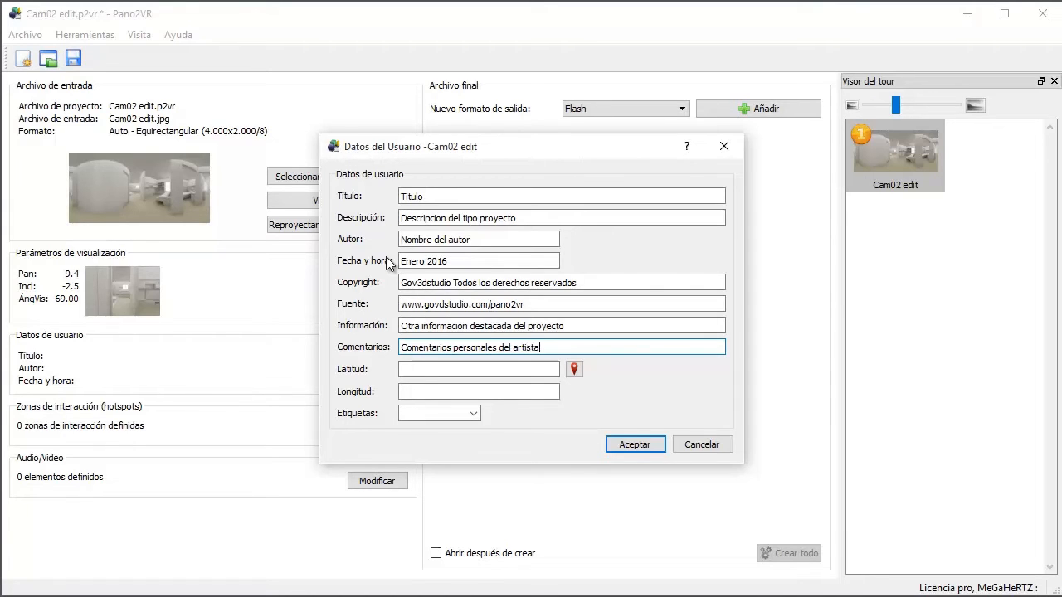
click(574, 369)
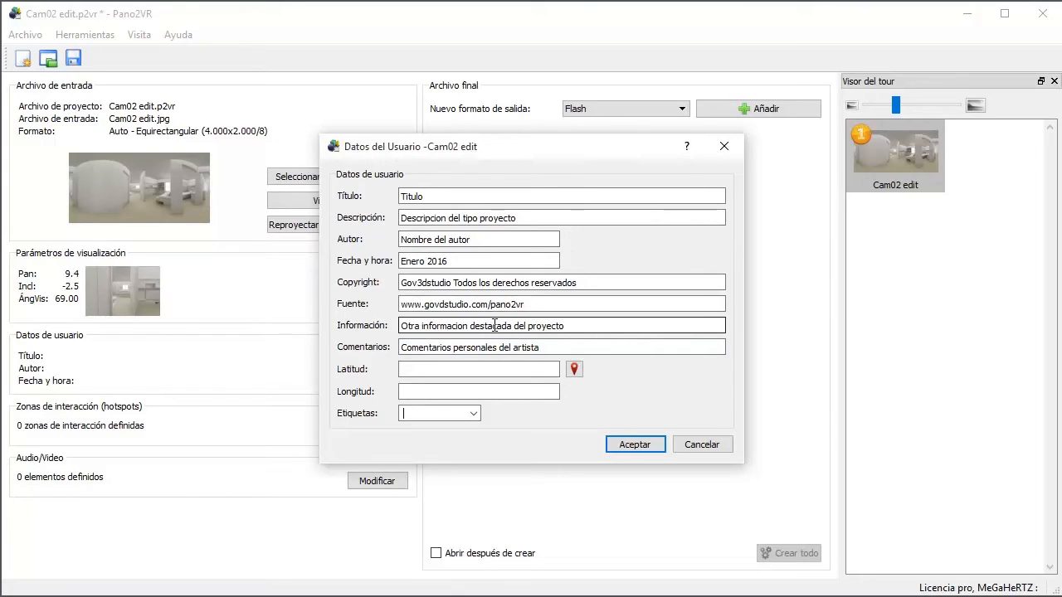
Step: Add the tags "arquitectura" and "render" to the panorama's user data
text(arquitectura)
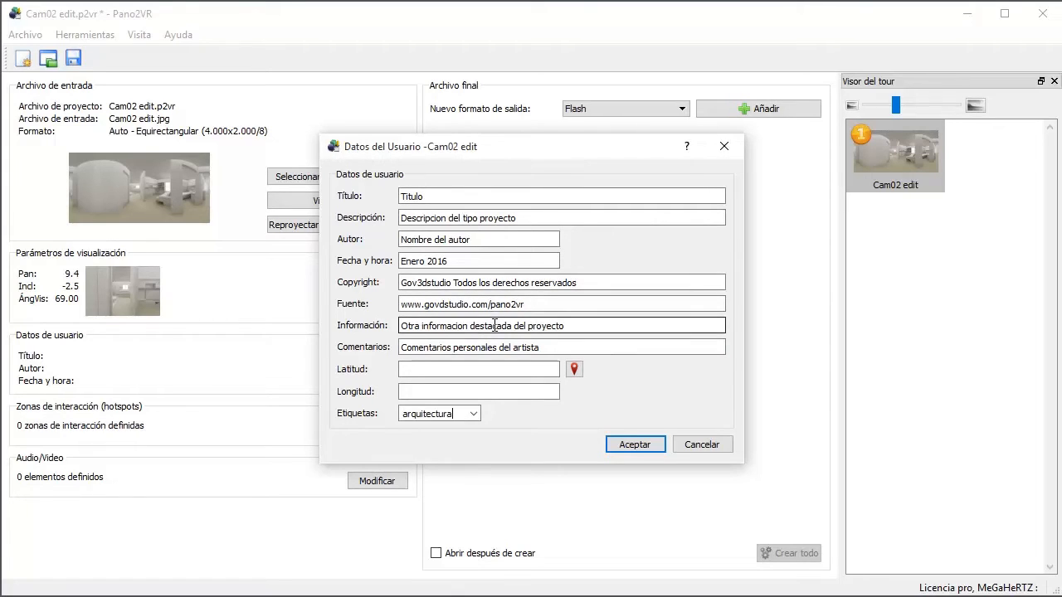
key(Return)
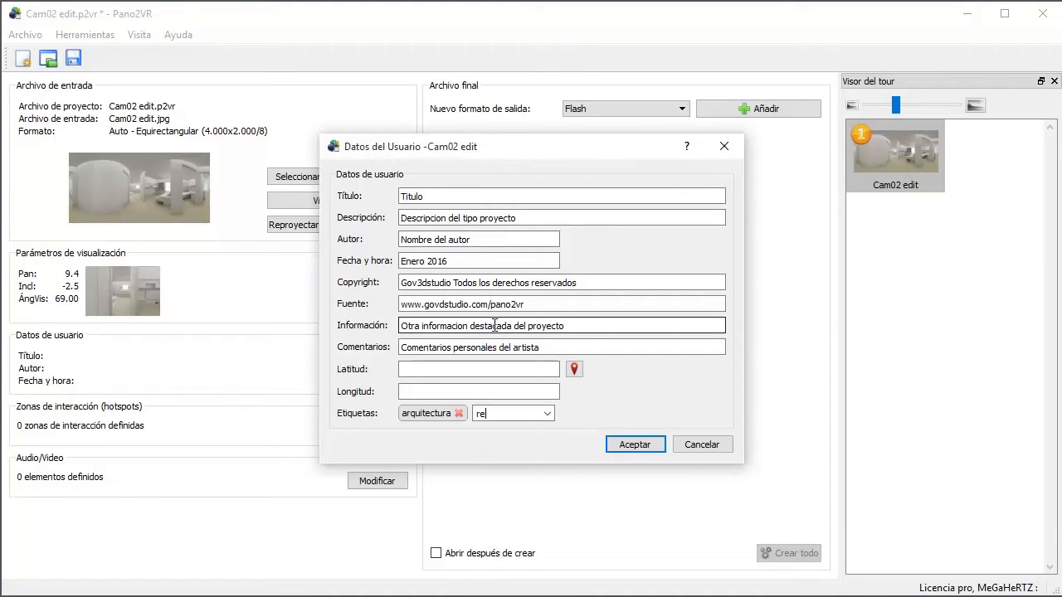
key(Return)
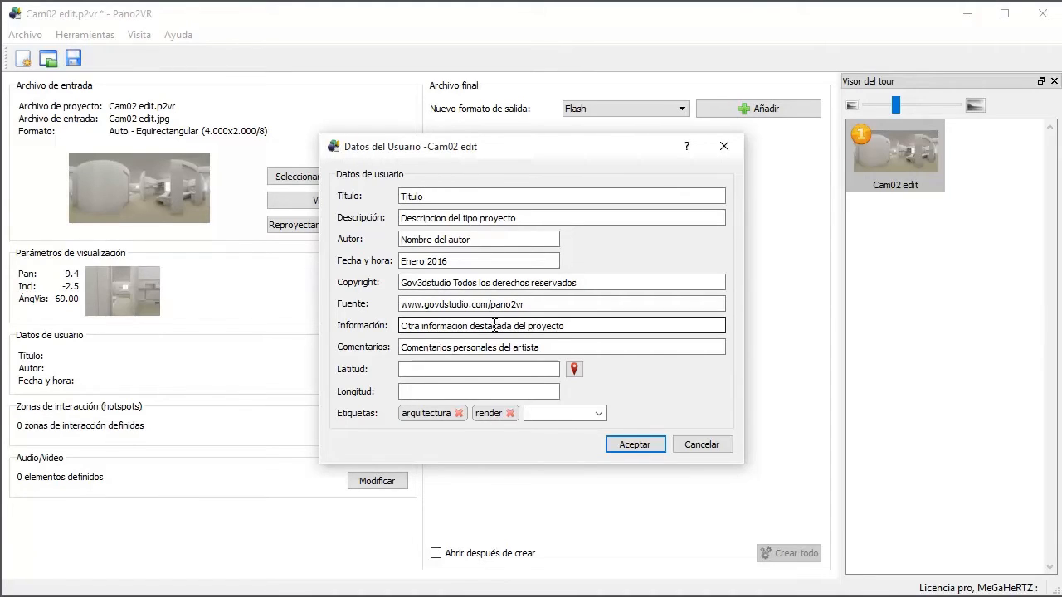
Step: Add the tags "panorama" and "360" to the panorama and accept the user data
text(panorama)
key(Return)
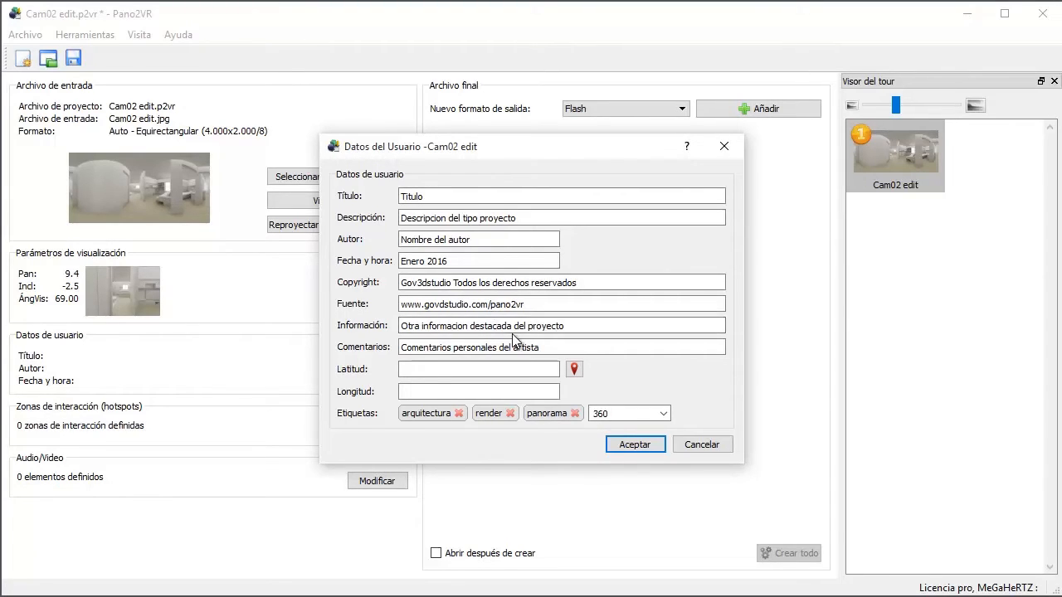
key(Return)
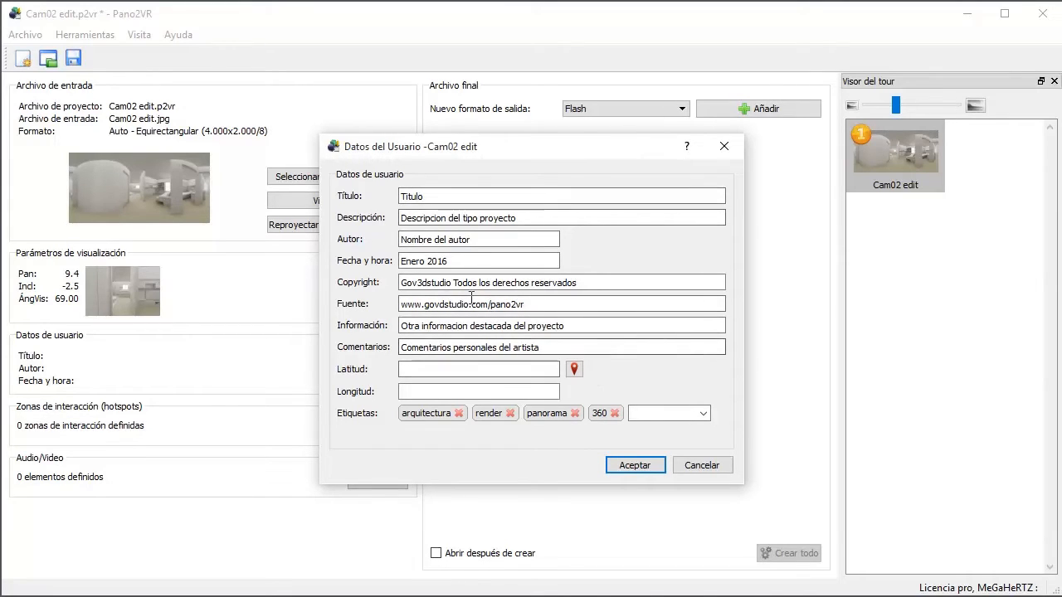
click(634, 466)
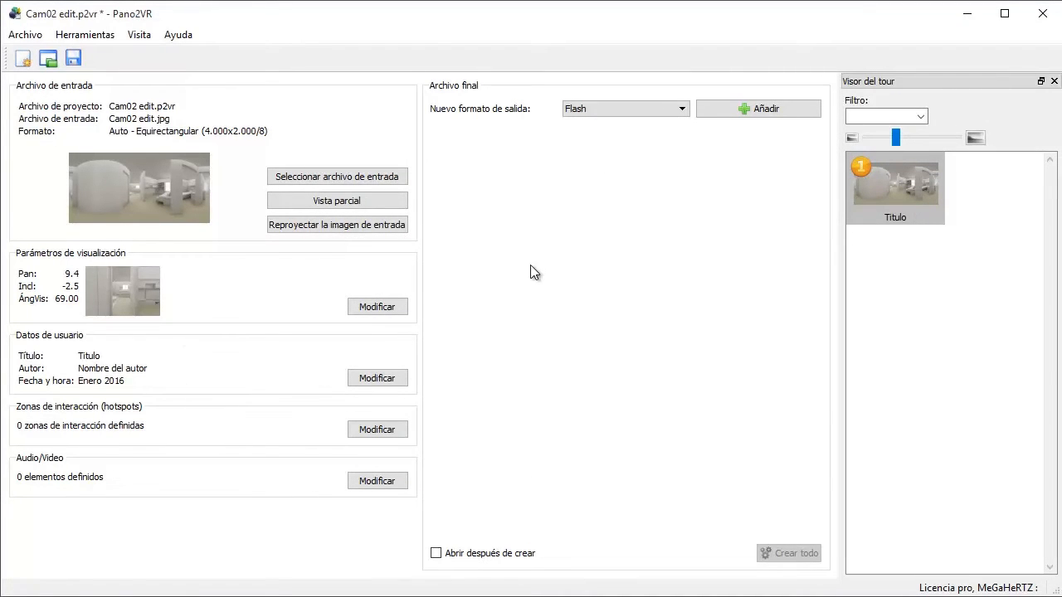
Step: Add a Flash output and create a folder named "archivo con datos" inside Panoramas 360 as its destination
click(747, 111)
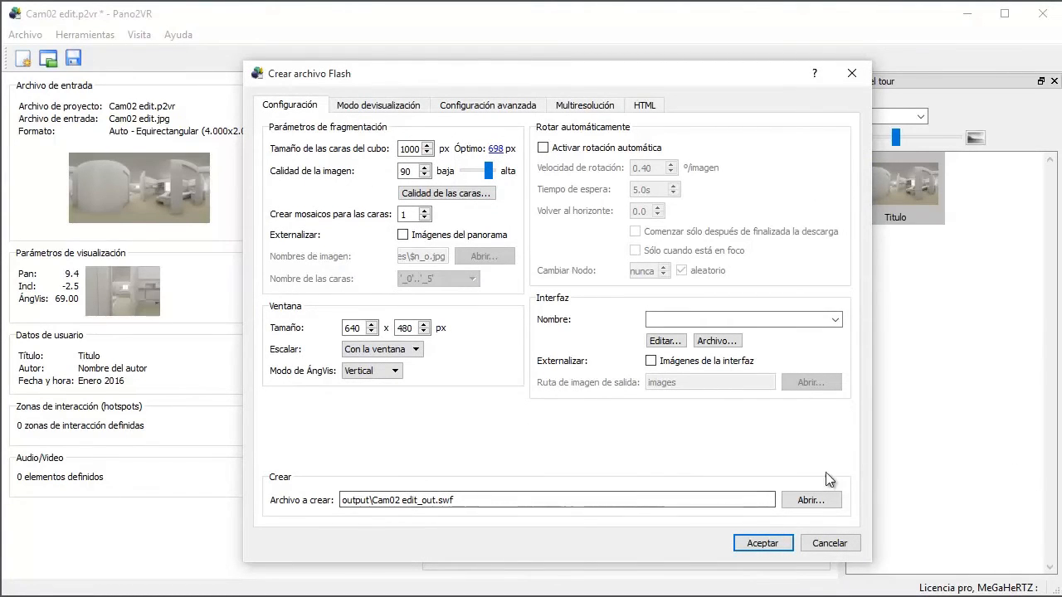
click(785, 502)
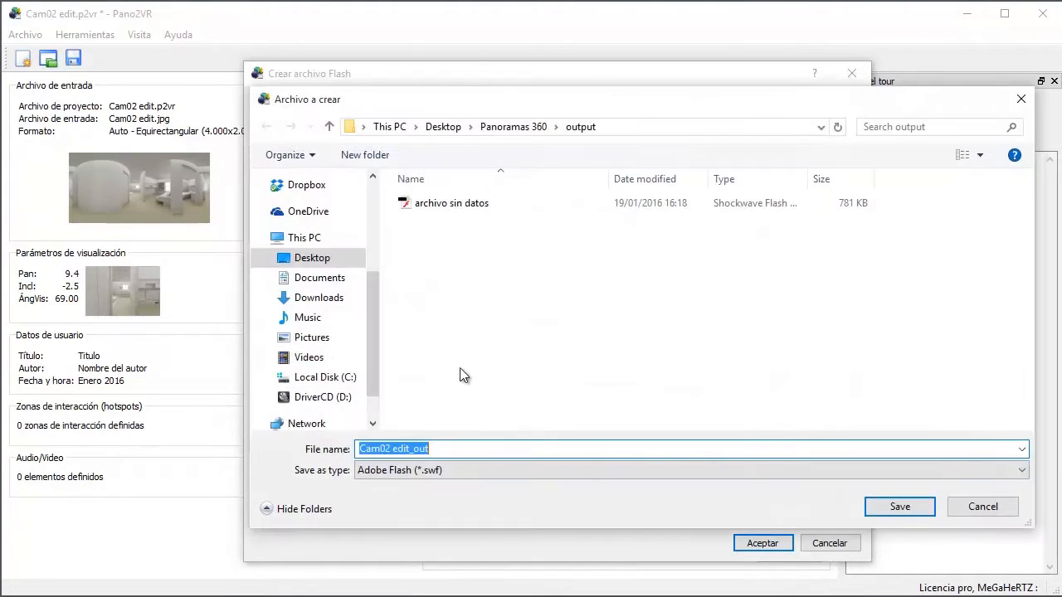
click(508, 128)
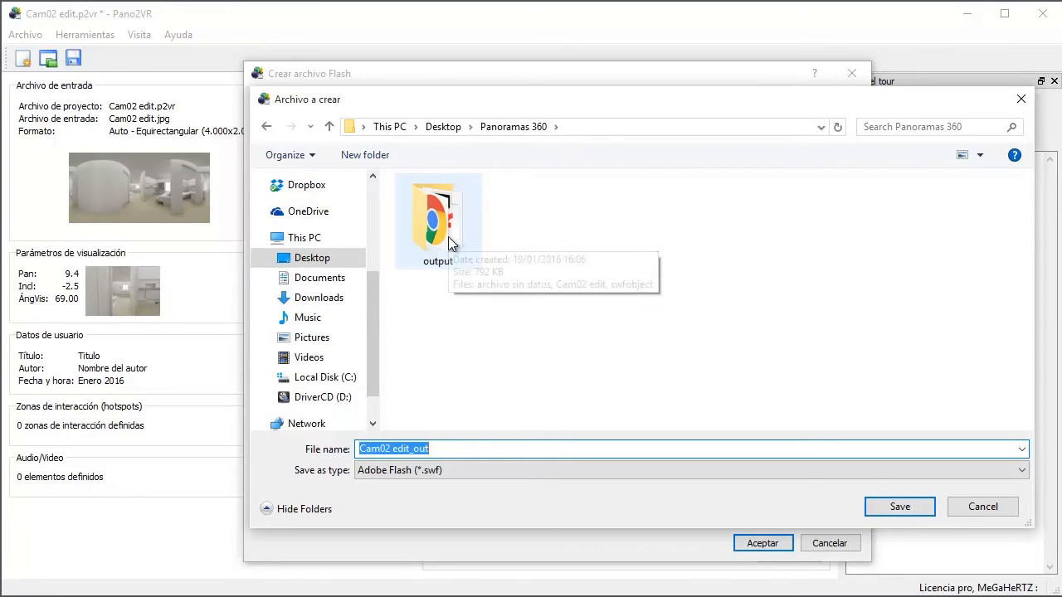
click(365, 155)
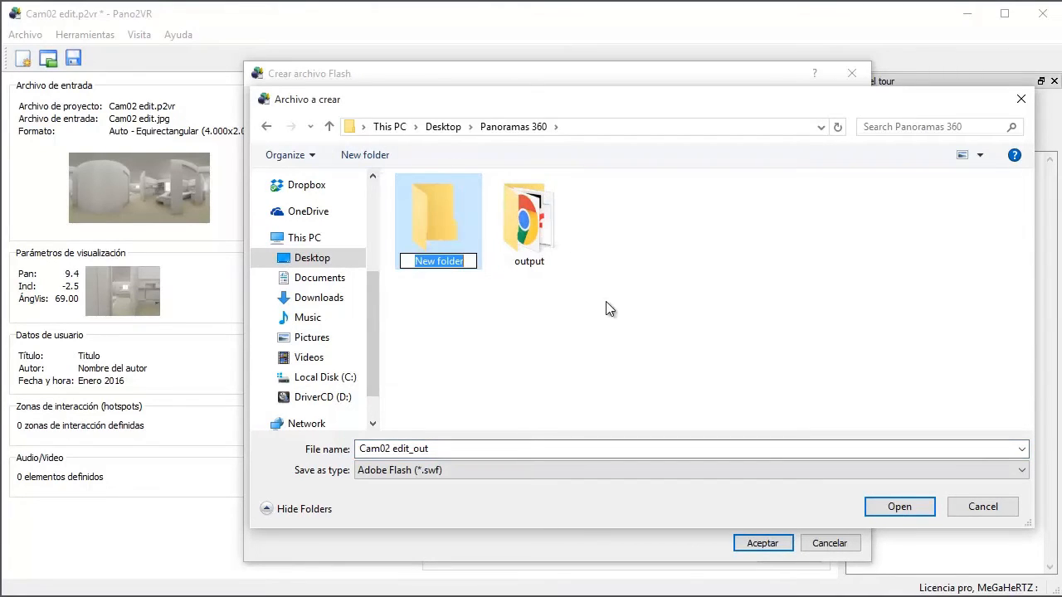
text(archivo )
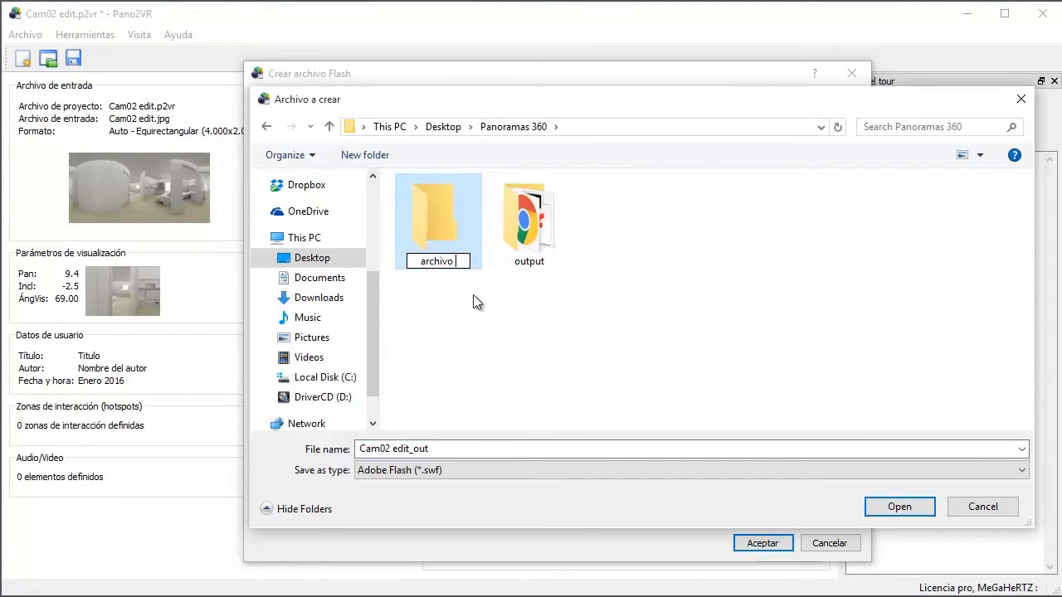
text(con datos)
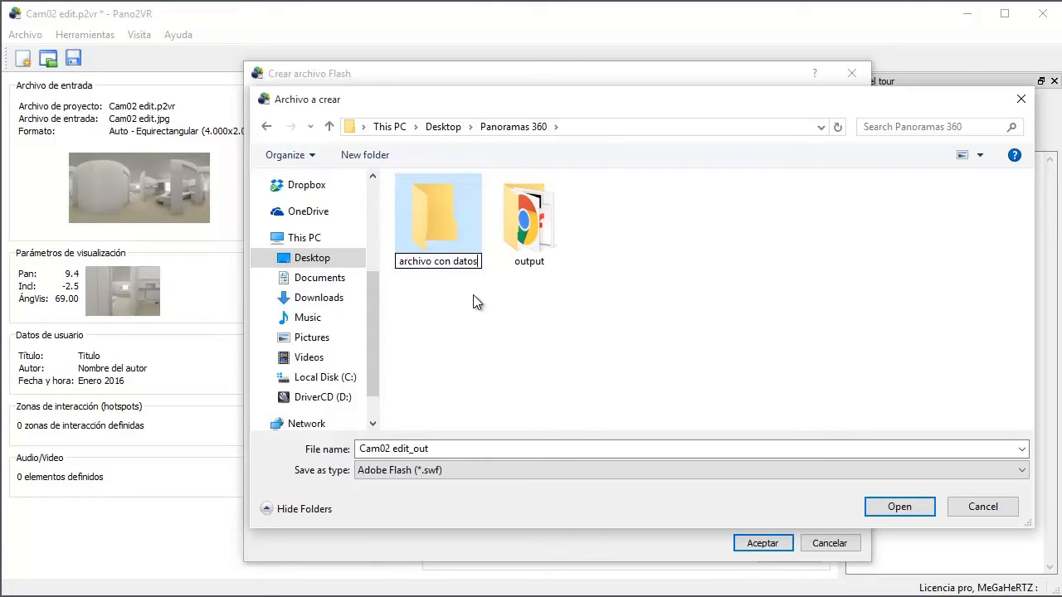
click(490, 294)
double_click(439, 232)
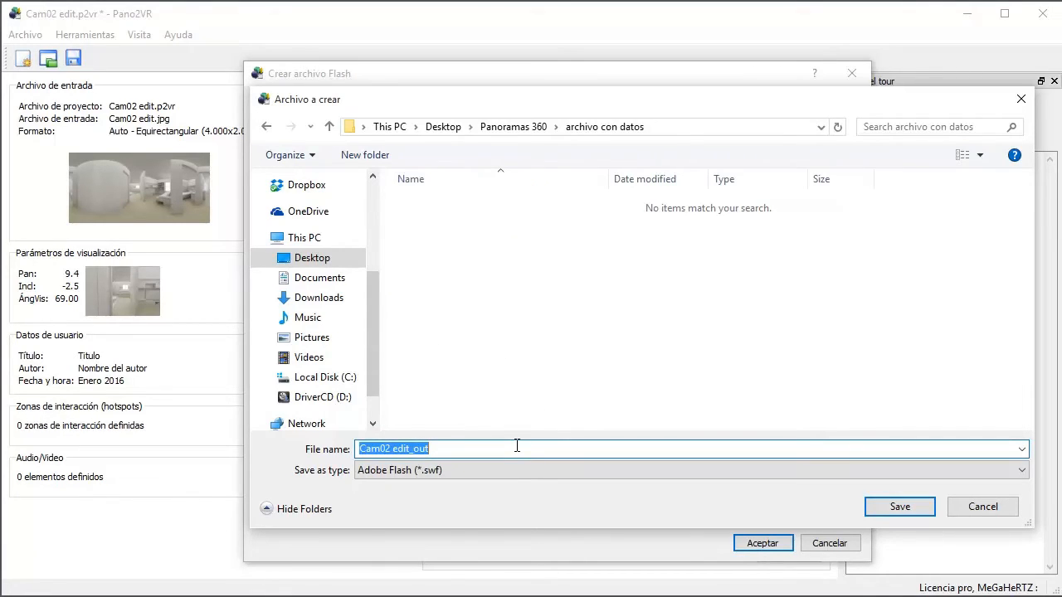
Step: Save the Flash output's file name as "archivo con datos" in the new folder and check the HTML settings
text(archivo con datos)
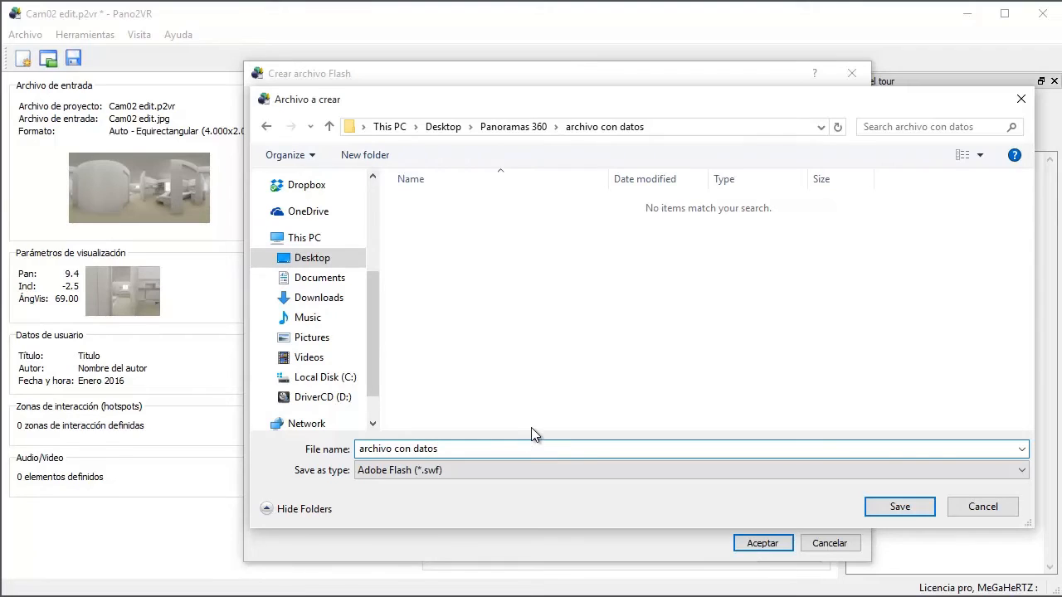
click(901, 506)
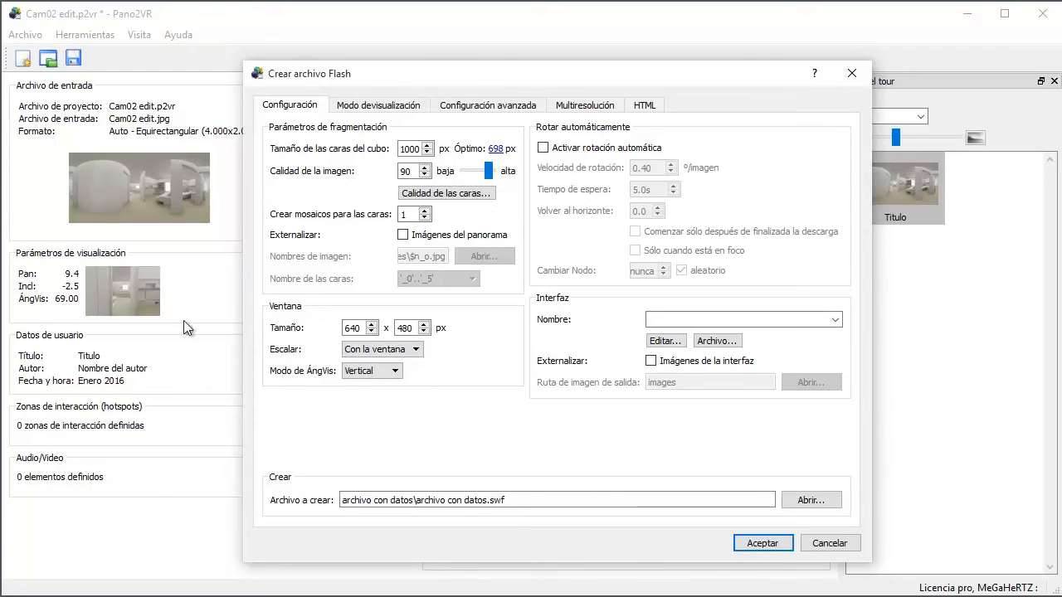
click(647, 103)
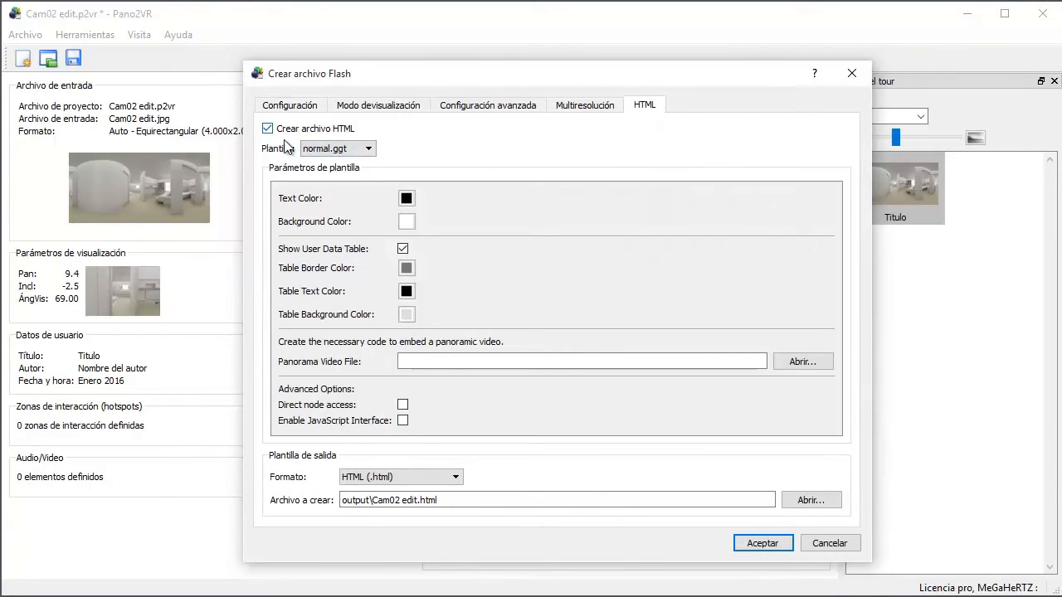
click(306, 108)
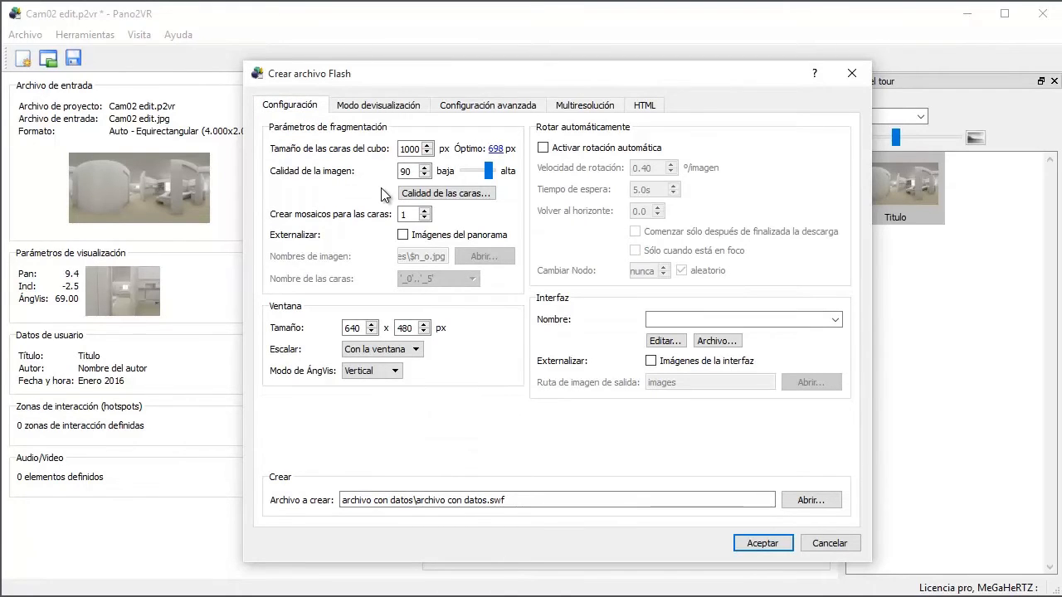
Step: Accept the Flash settings, create the archivo con datos.swf file and remove the Flash output from the project
click(759, 540)
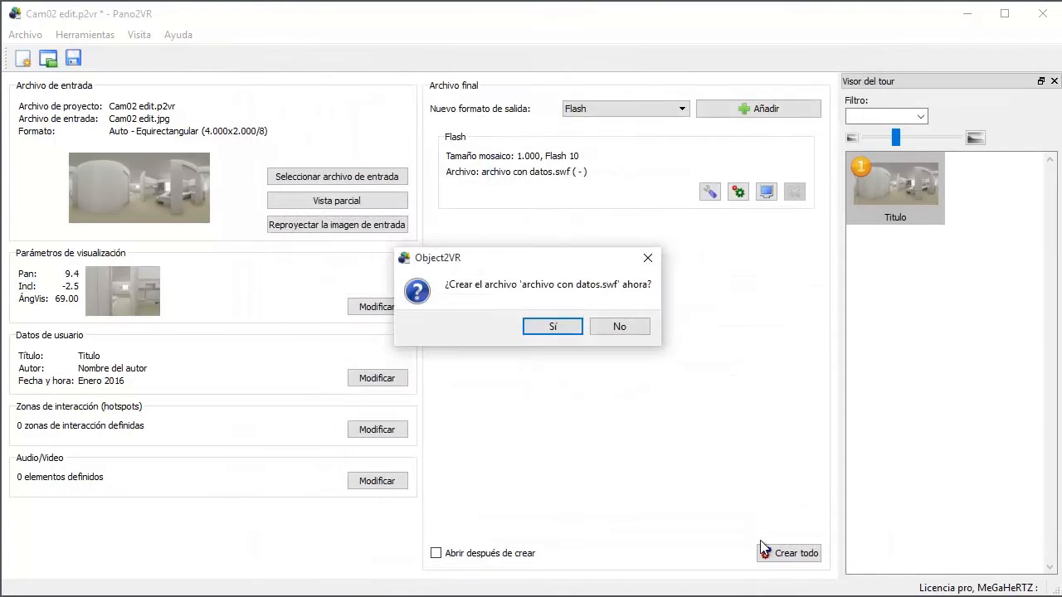
click(560, 326)
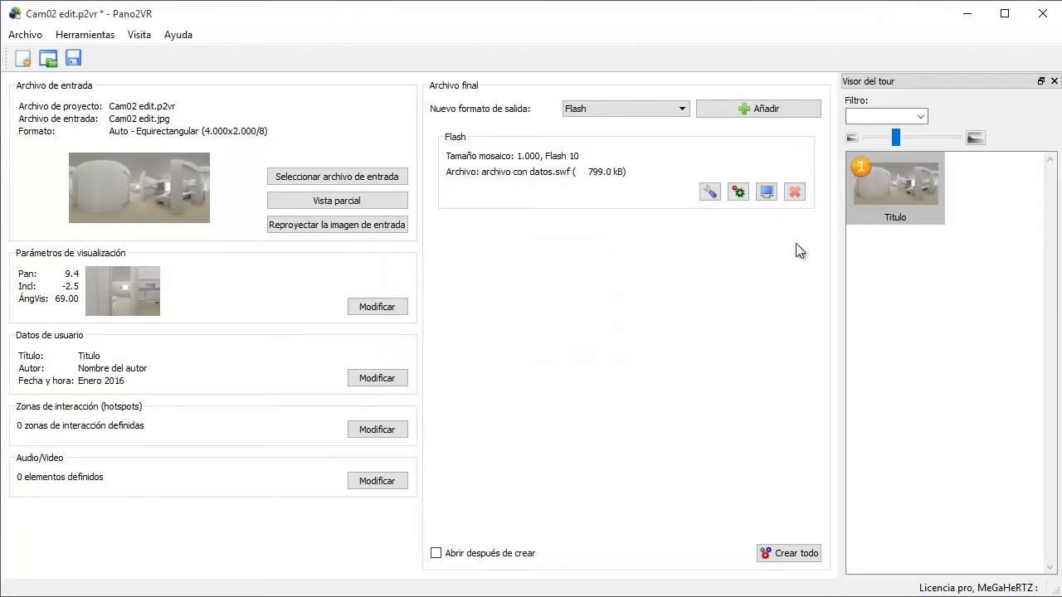
click(797, 191)
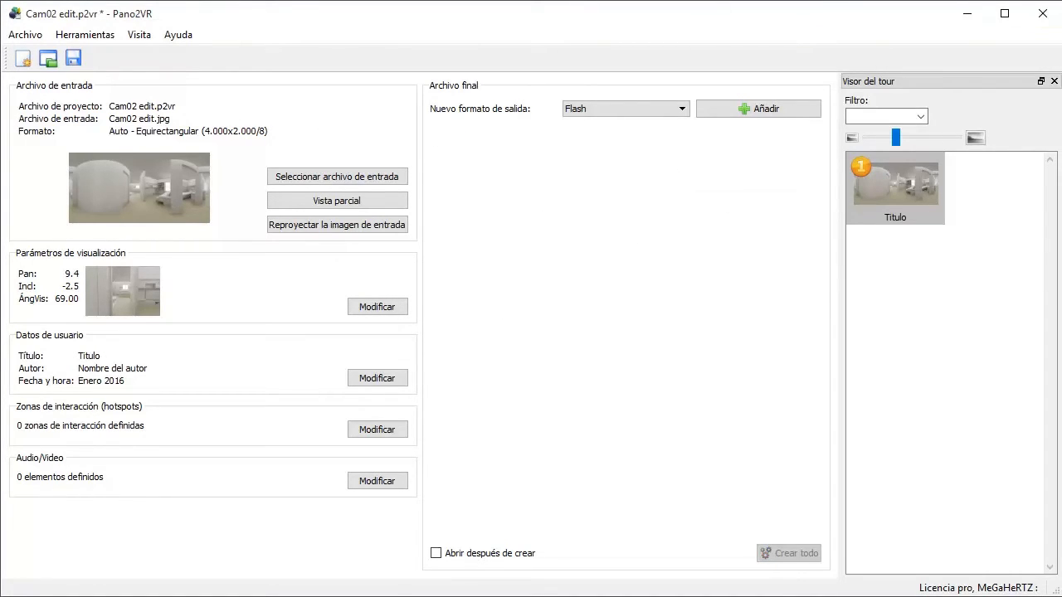
Step: Switch to File Explorer and compare the exported files in the "output" and "archivo con datos" folders, then return to Pano2VR
key(alt+Tab)
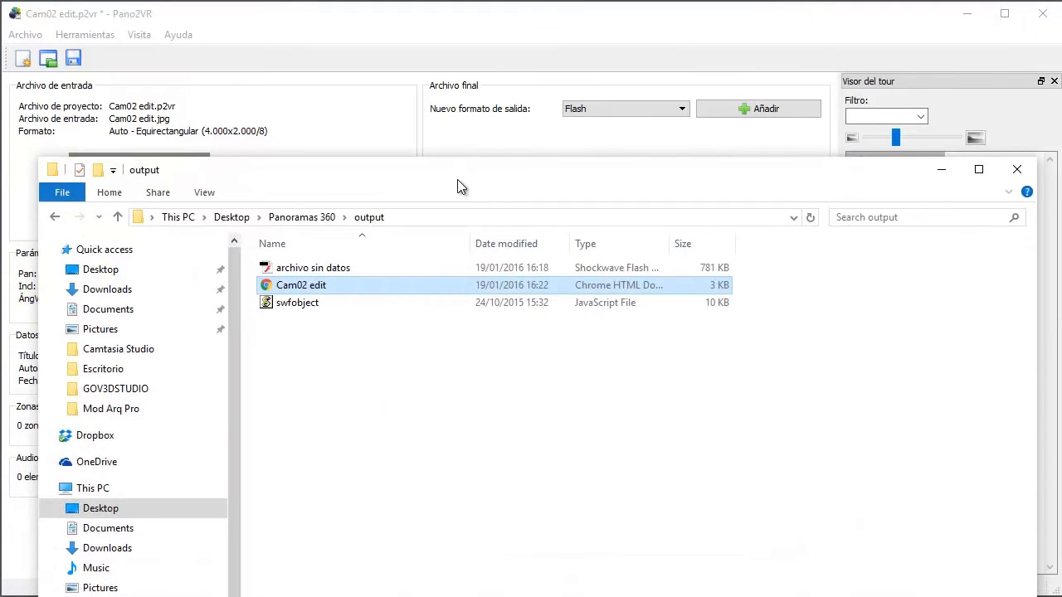
drag(458, 179, 470, 97)
click(315, 136)
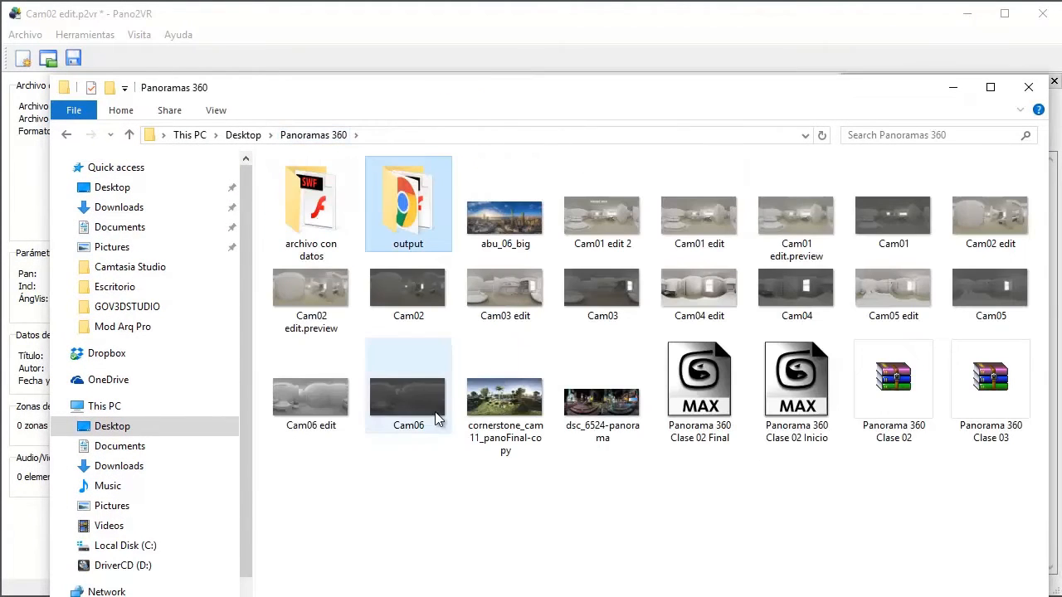
double_click(414, 201)
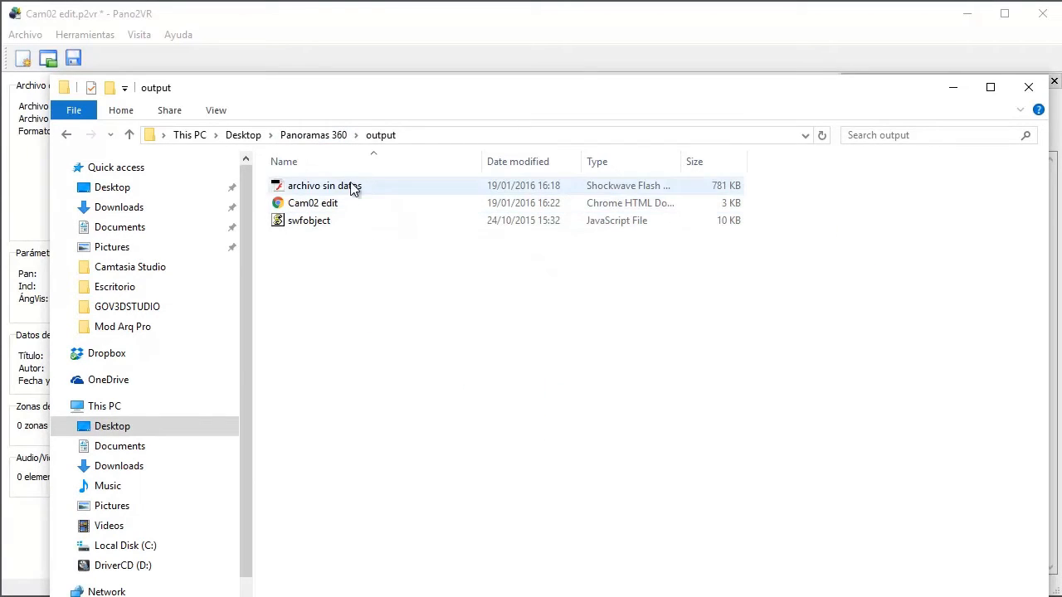
click(70, 134)
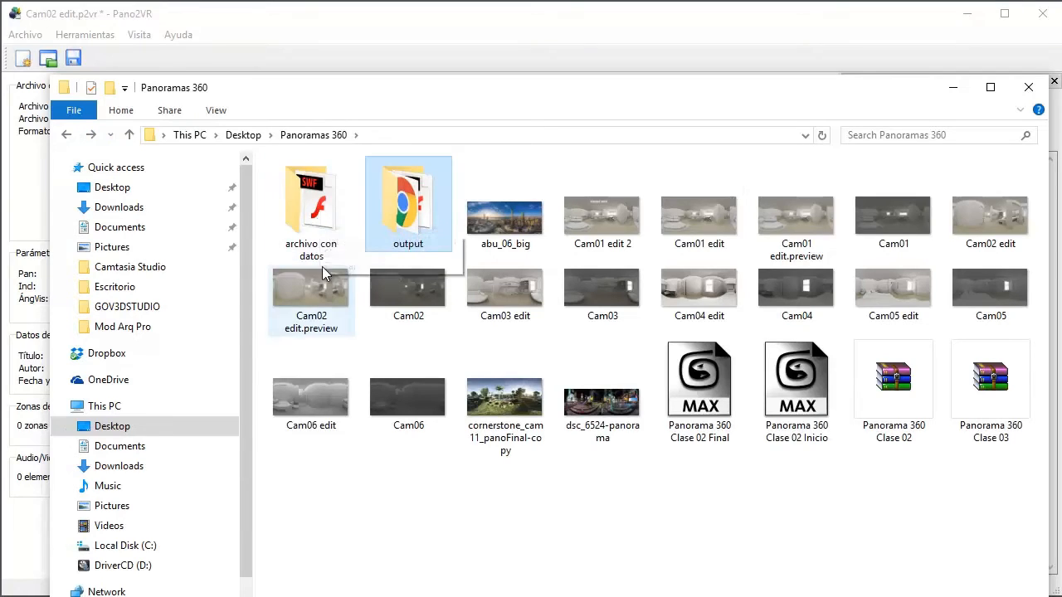
double_click(319, 259)
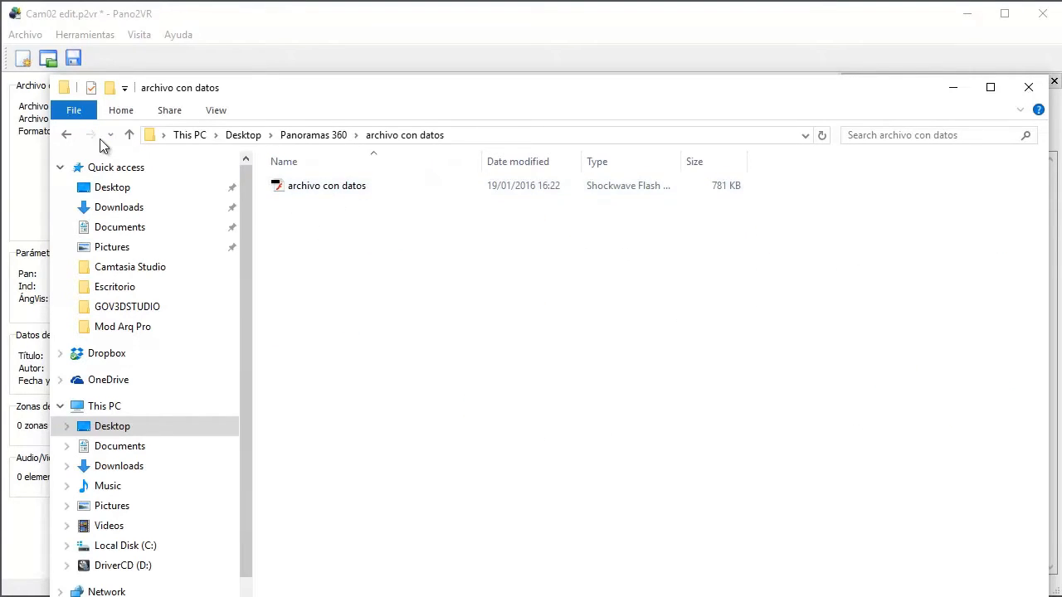
click(66, 135)
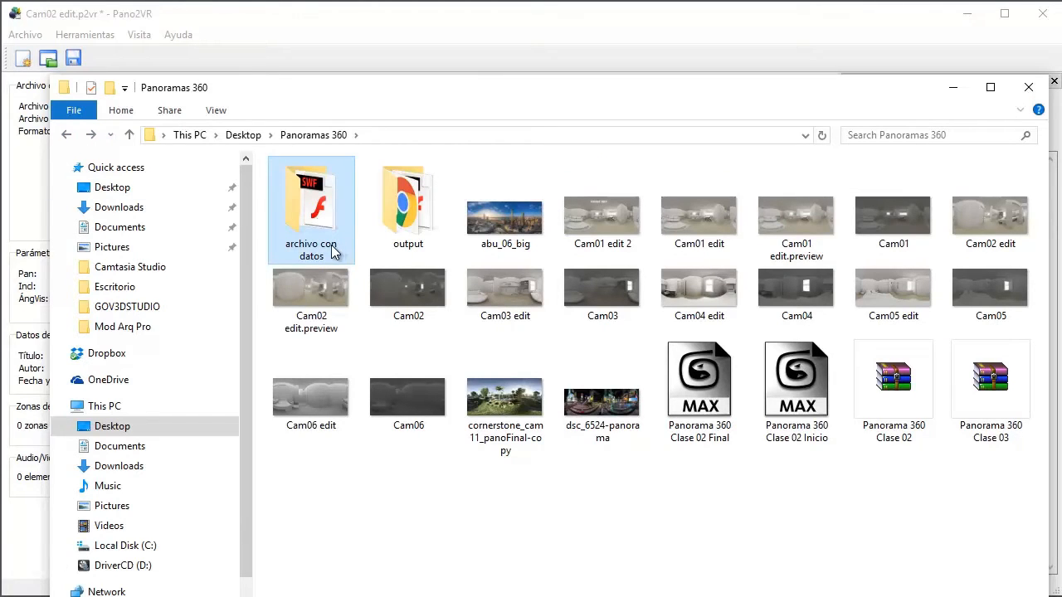
click(951, 88)
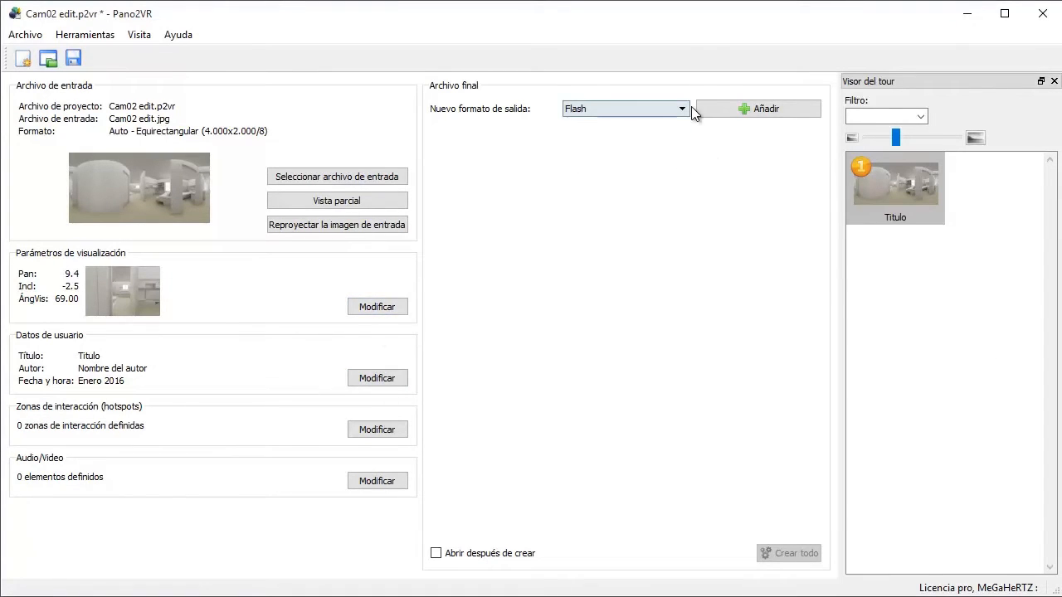
Step: Add a new Flash output and set its file to "Cam02 edit_out" in the "archivo con datos" folder
click(745, 109)
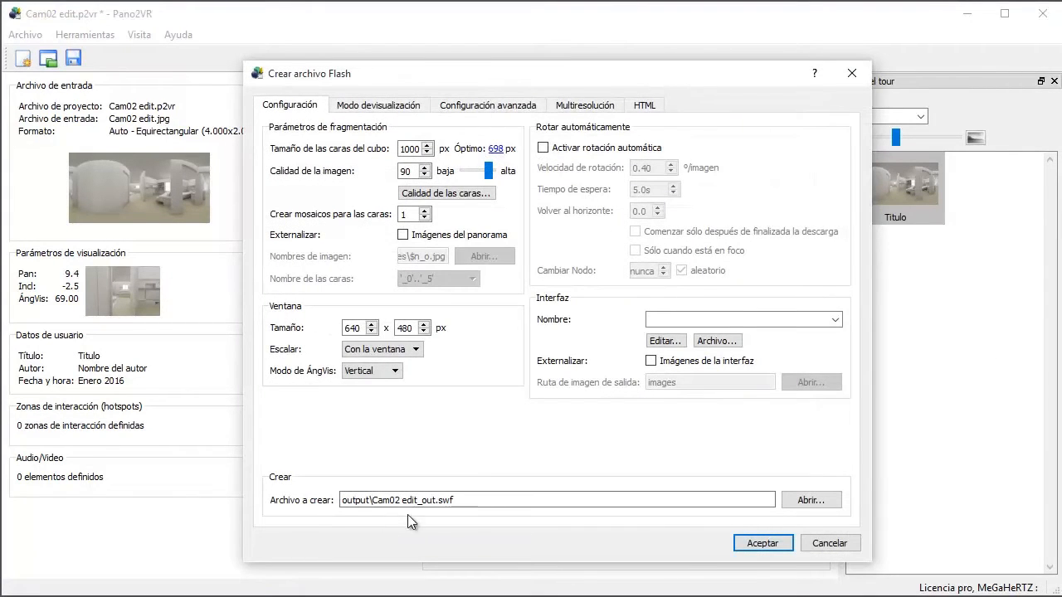
click(811, 500)
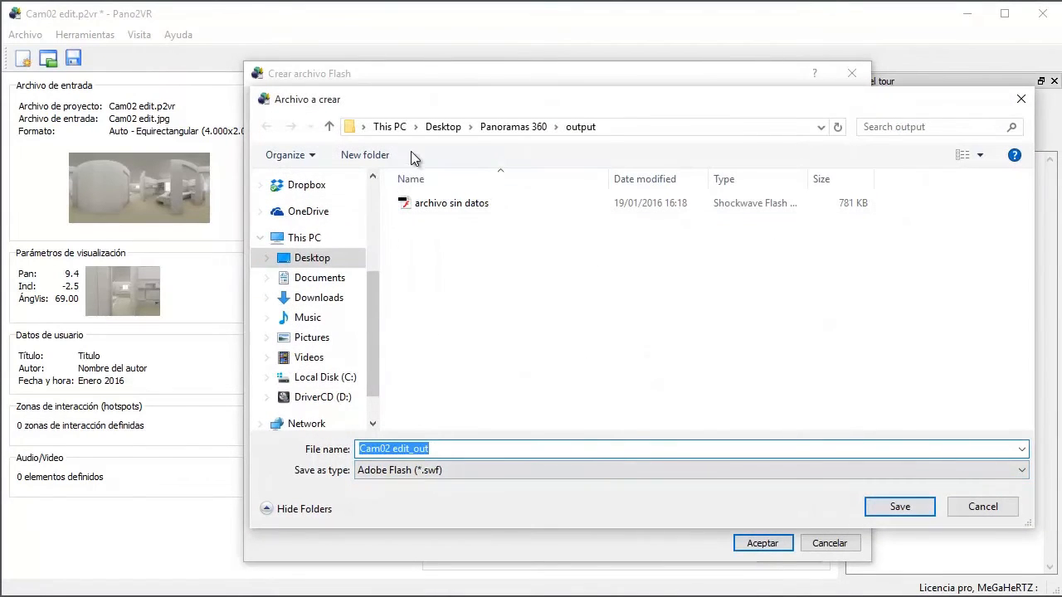
click(514, 126)
double_click(432, 236)
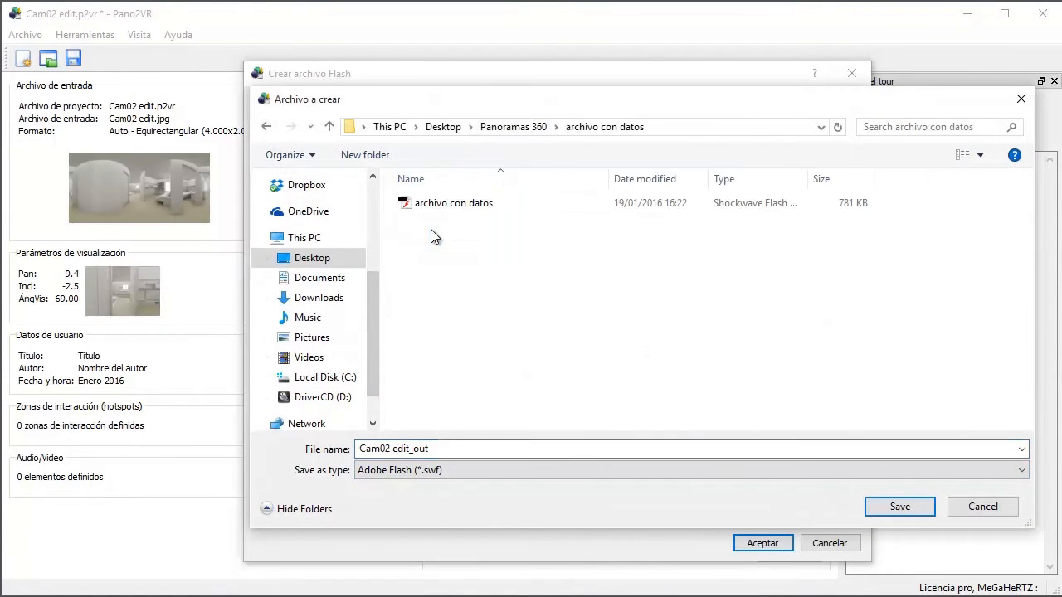
click(442, 448)
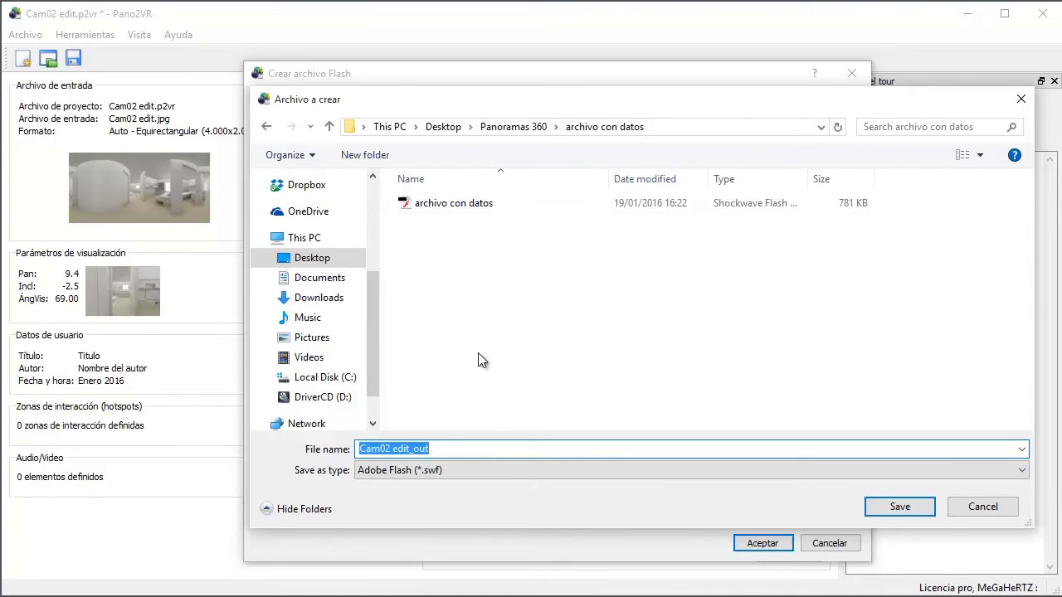
click(882, 501)
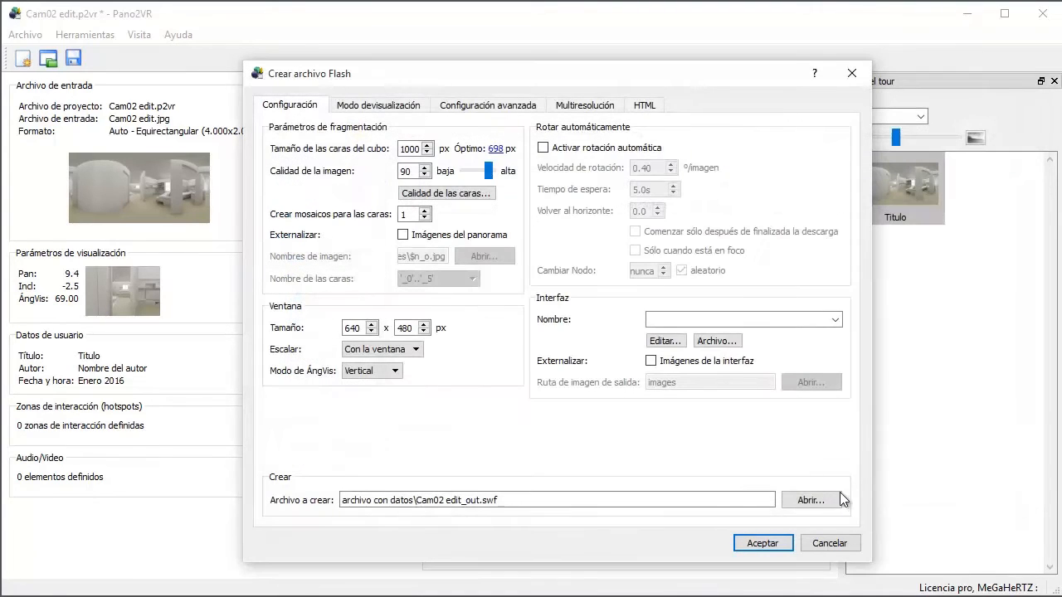
Step: Set the Flash output's HTML file to "html sin datos" in the "archivo con datos" folder
click(650, 113)
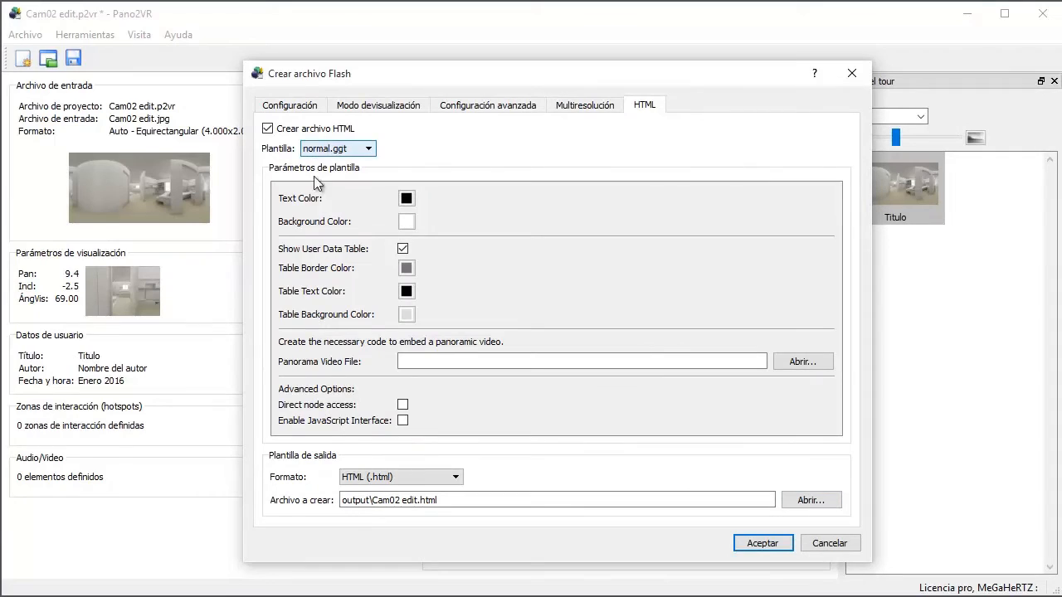
click(381, 503)
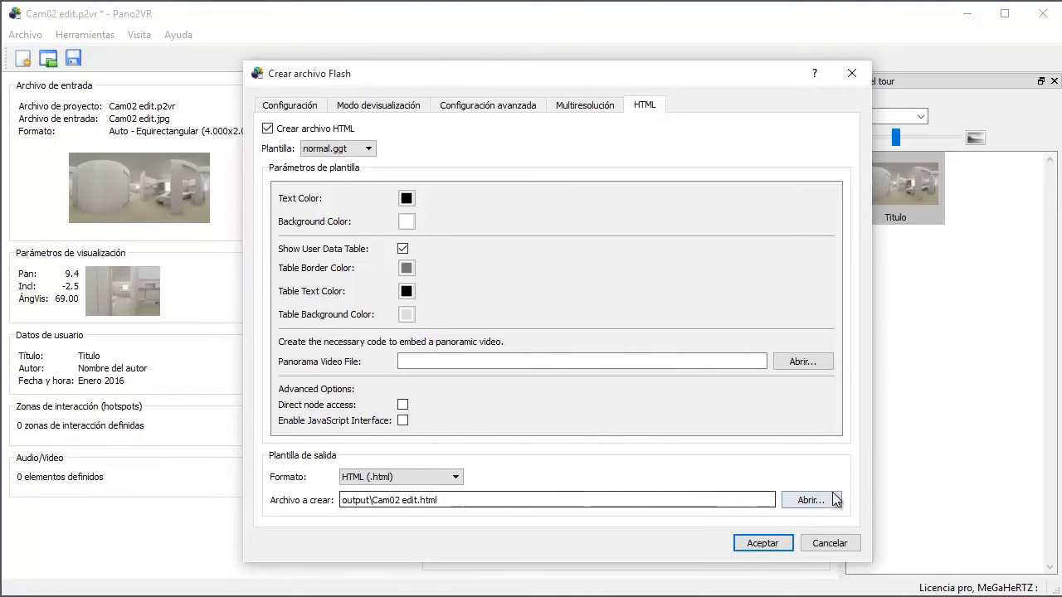
click(797, 501)
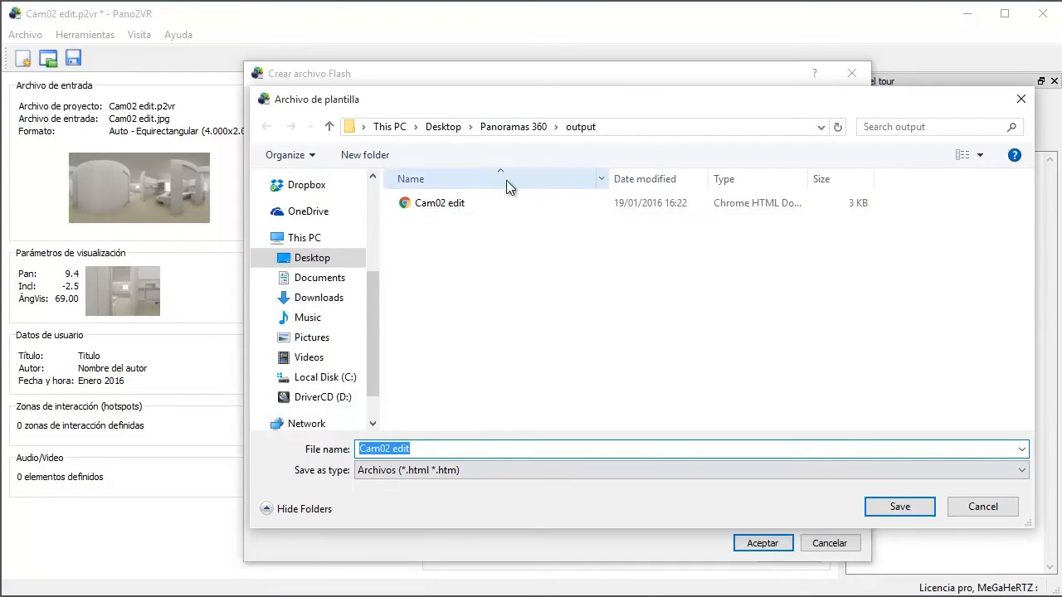
click(522, 130)
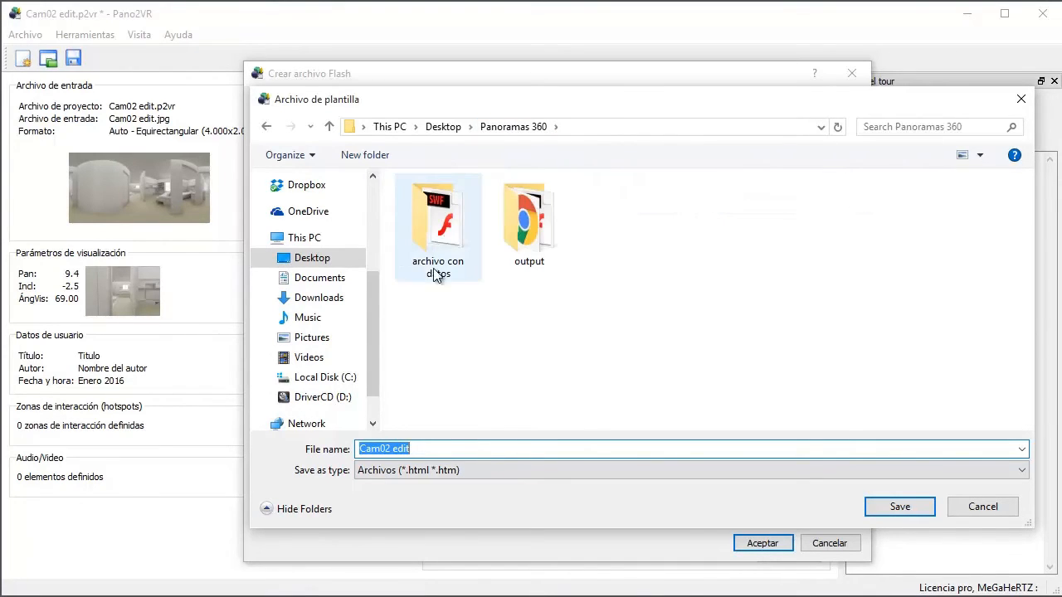
double_click(439, 249)
click(446, 448)
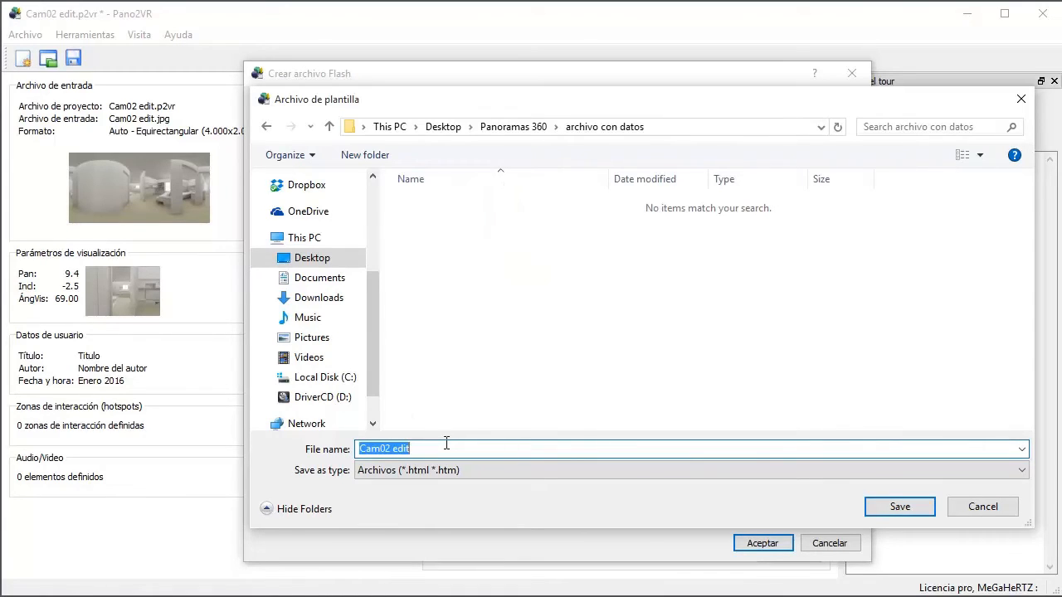
text(html si)
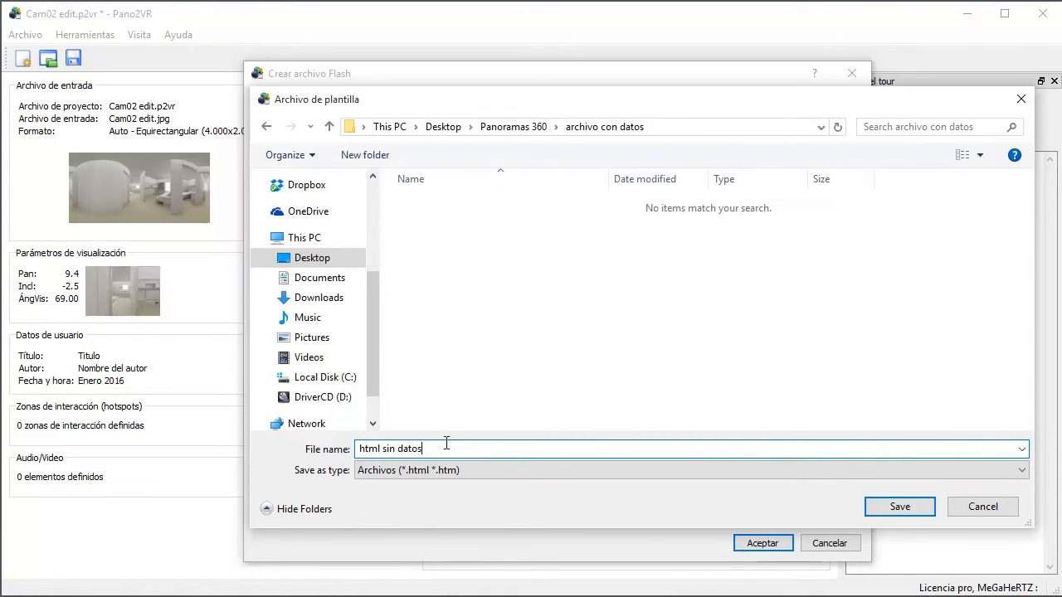
text(n datos)
click(925, 509)
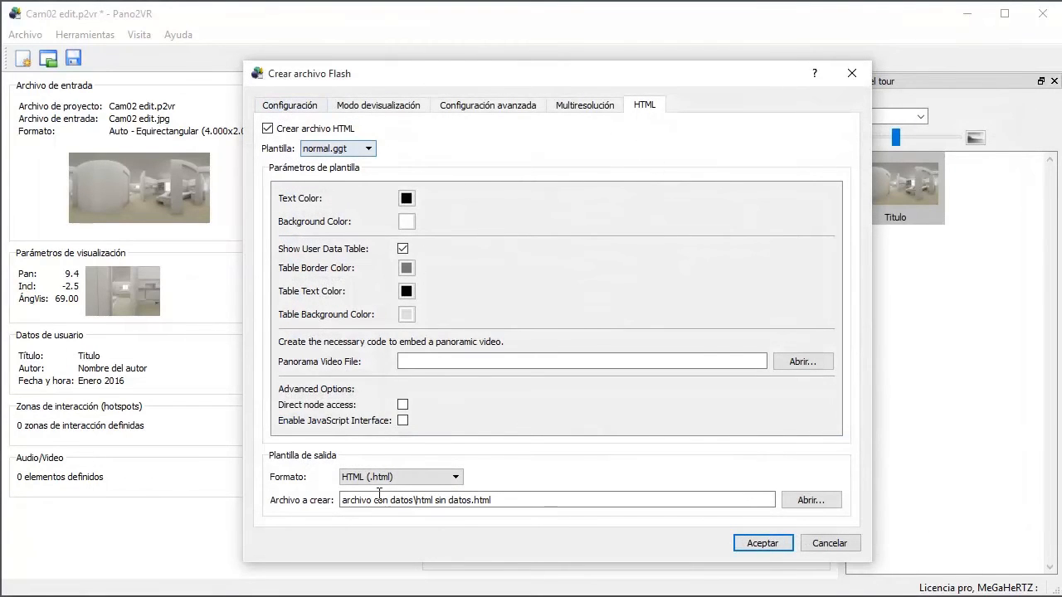
Step: Check the Flash file path and correct the HTML file name to "html con datos.html"
click(292, 105)
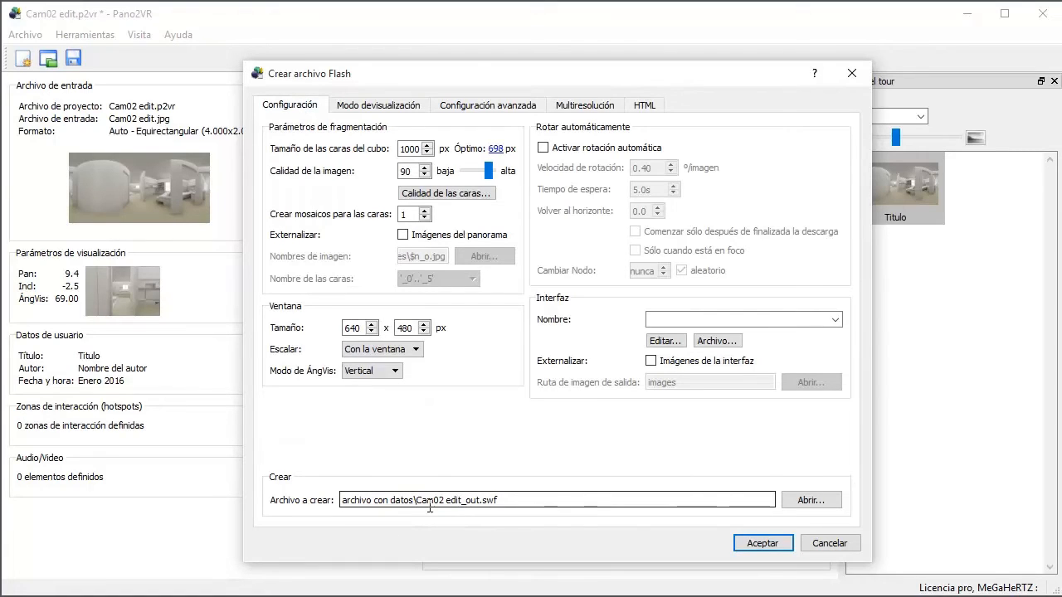
click(644, 106)
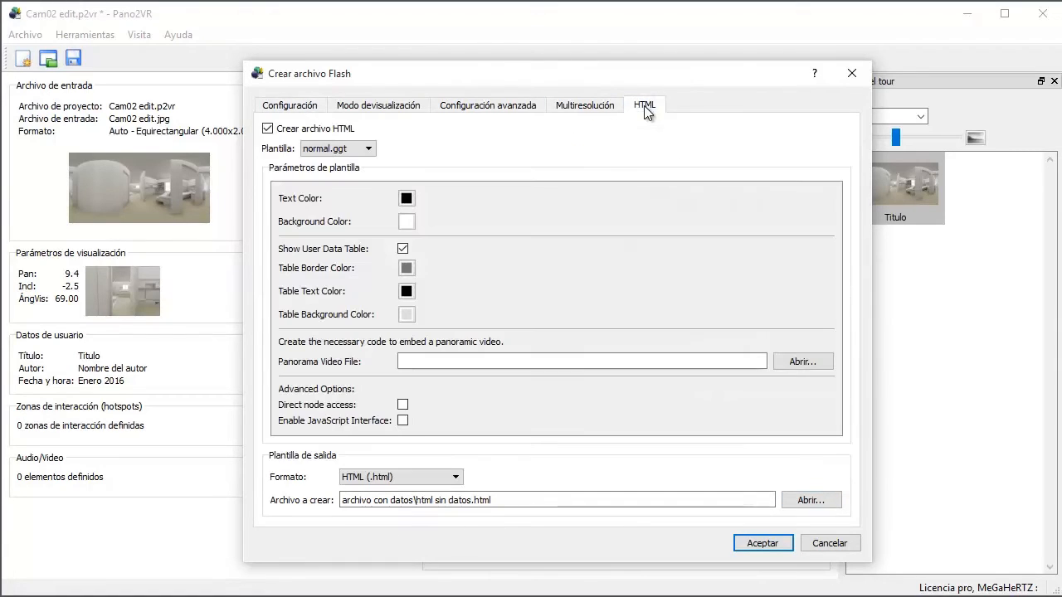
click(408, 501)
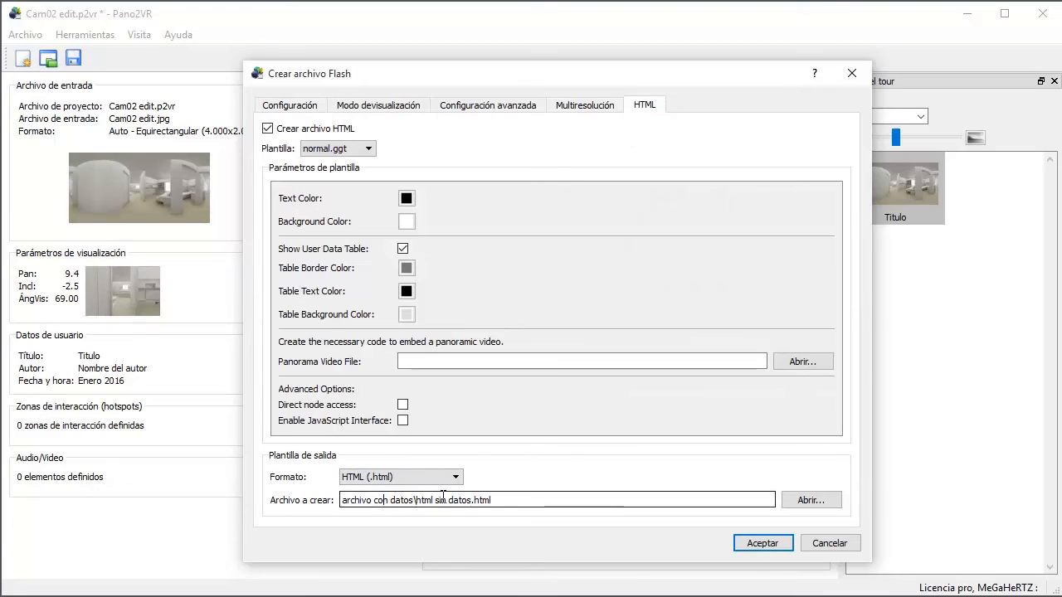
text(con)
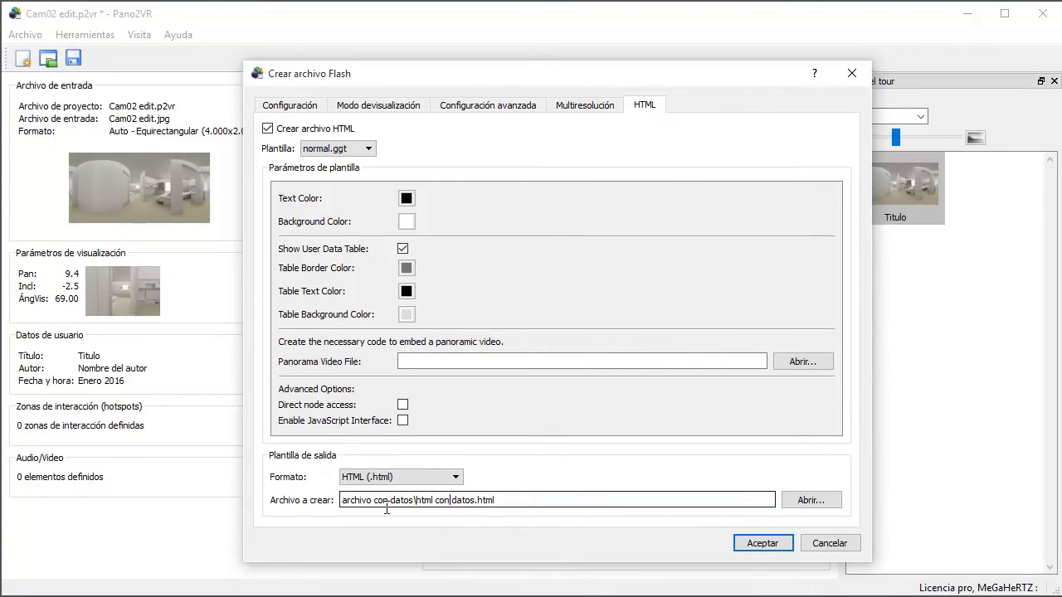
Step: Rename the Flash output file as "archivo con datos.swf", keeping the "archivo con datos" folder
click(282, 109)
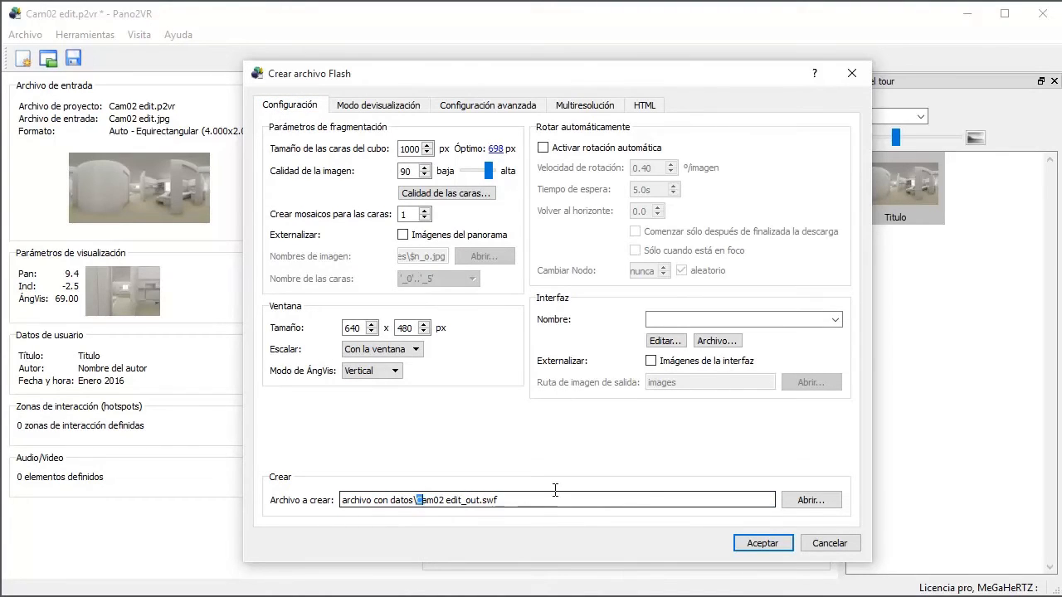
drag(416, 500, 625, 502)
text(a)
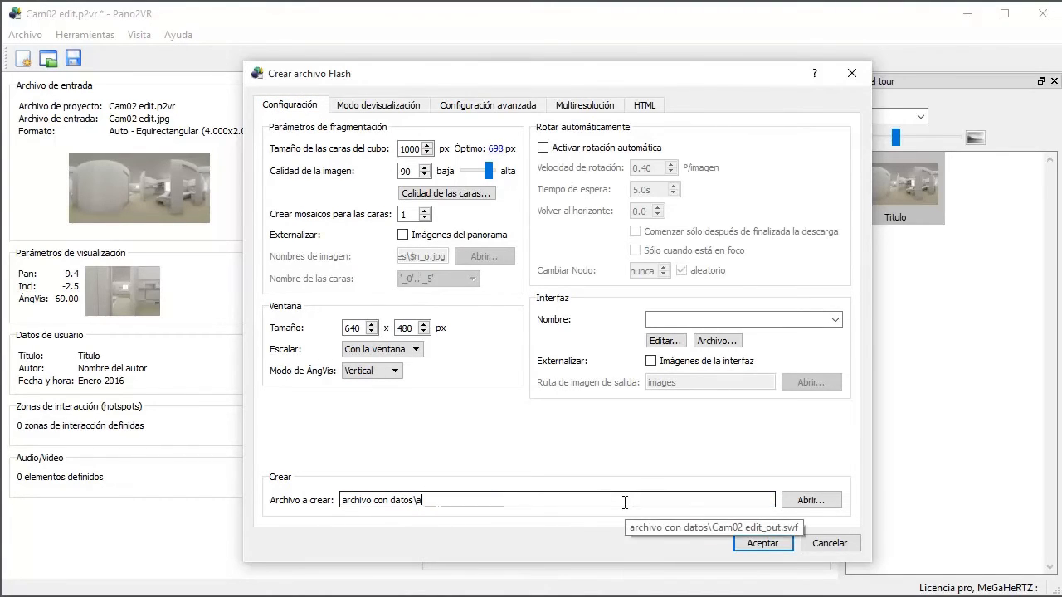
text(rchivo con datos./)
Step: Switch to File Explorer and delete the existing Flash file from the "archivo con datos" folder
key(alt+Tab)
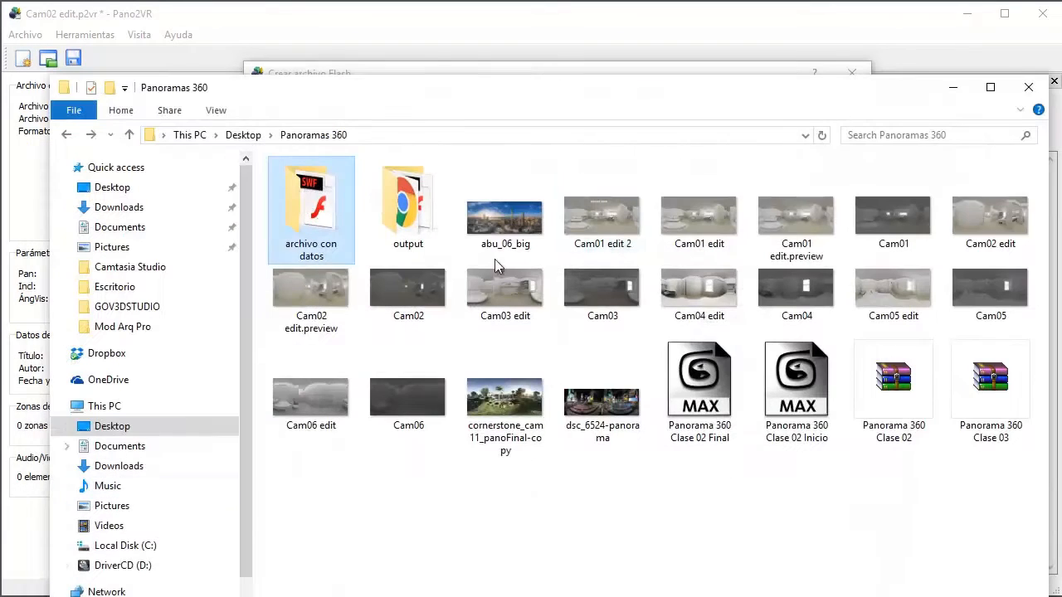
double_click(323, 206)
drag(388, 270, 308, 186)
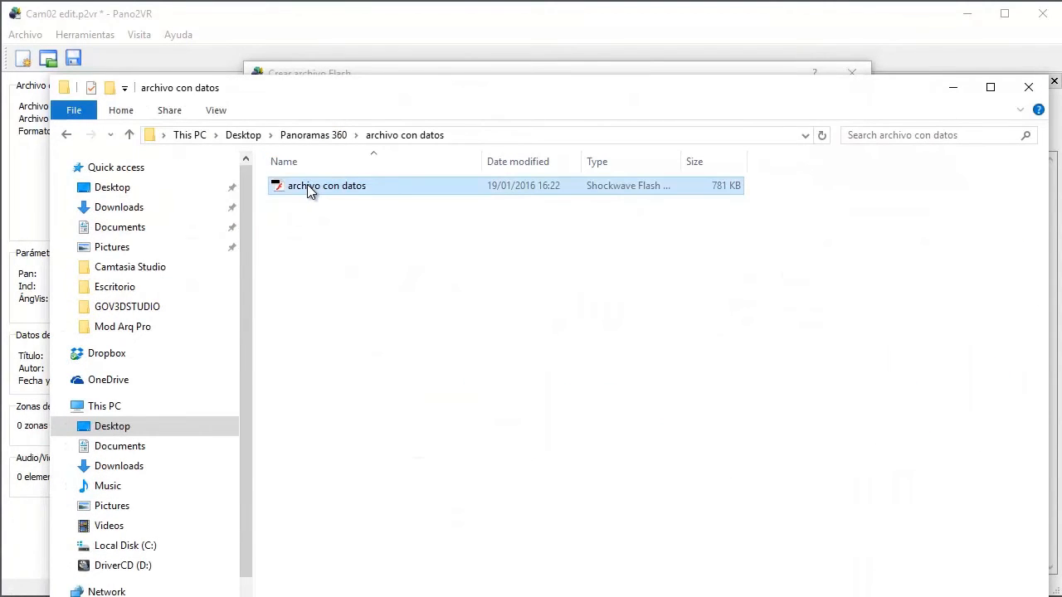
key(Delete)
click(334, 507)
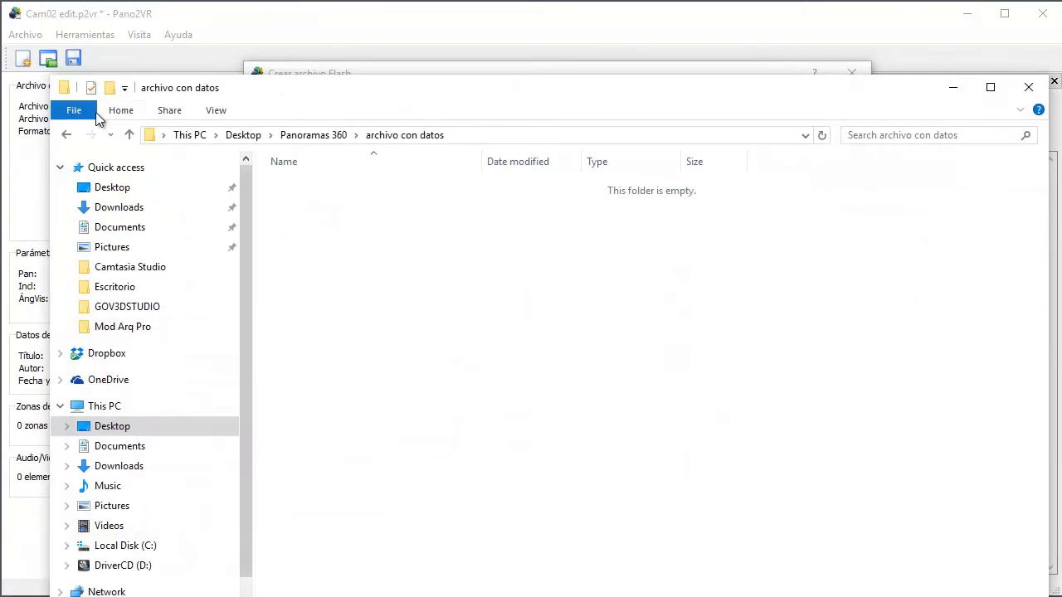
Step: Delete the archivo sin datos, Cam02 edit and swfobject files from the "output" folder and return to Pano2VR
click(67, 133)
double_click(377, 217)
drag(500, 337, 323, 181)
key(Delete)
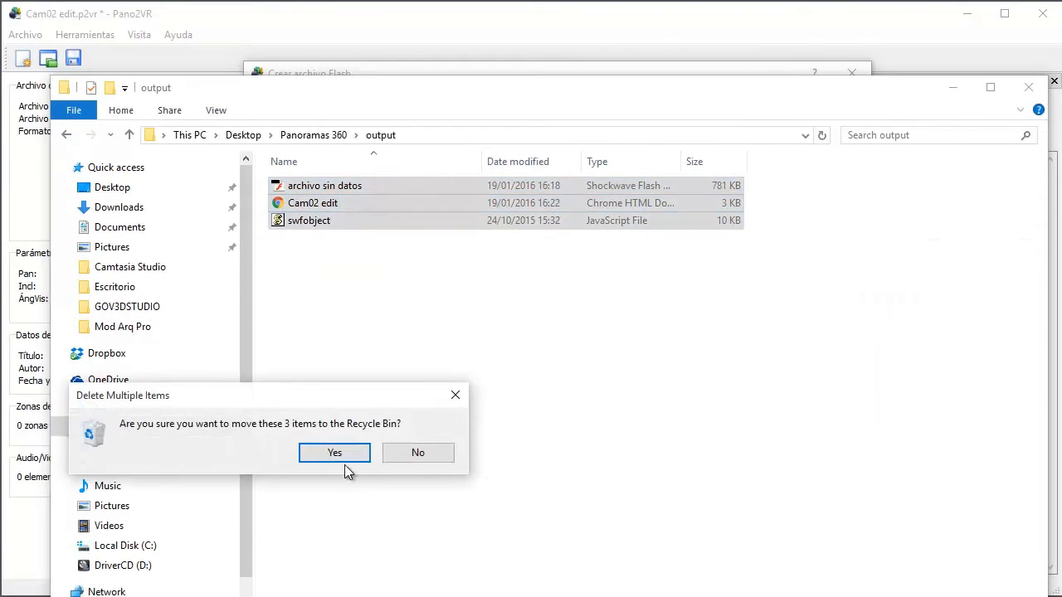
click(342, 457)
click(67, 135)
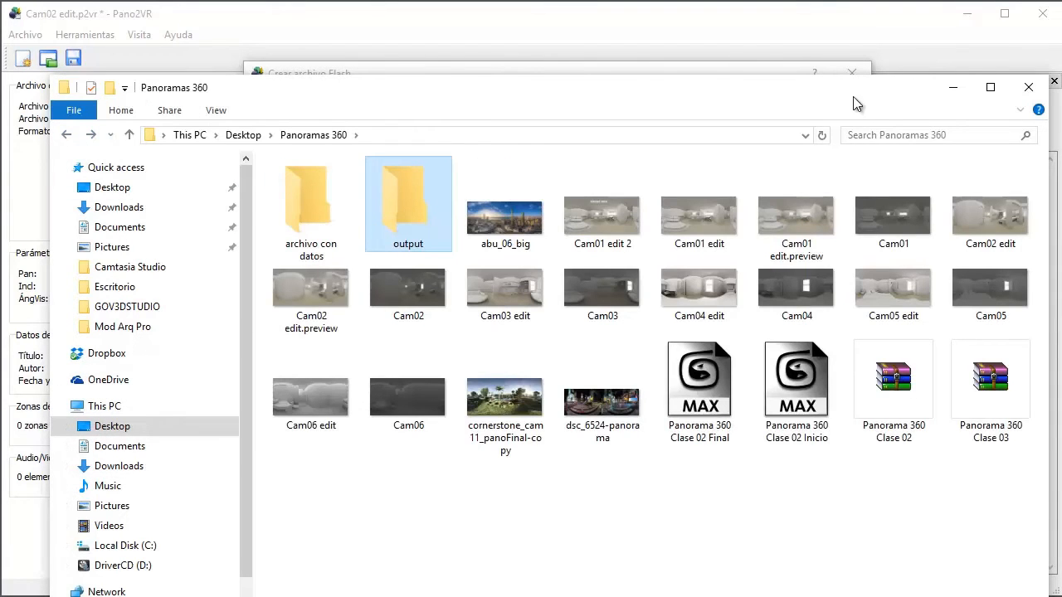
click(1028, 87)
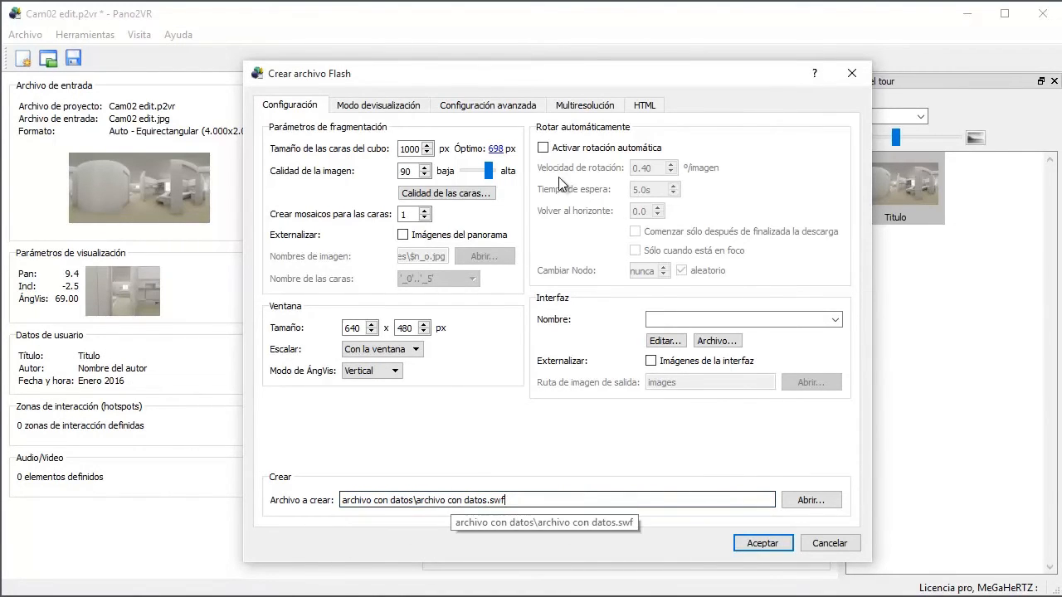
Step: Accept the Flash and HTML settings, create archivo con datos.swf and remove the Flash output from the project
click(634, 107)
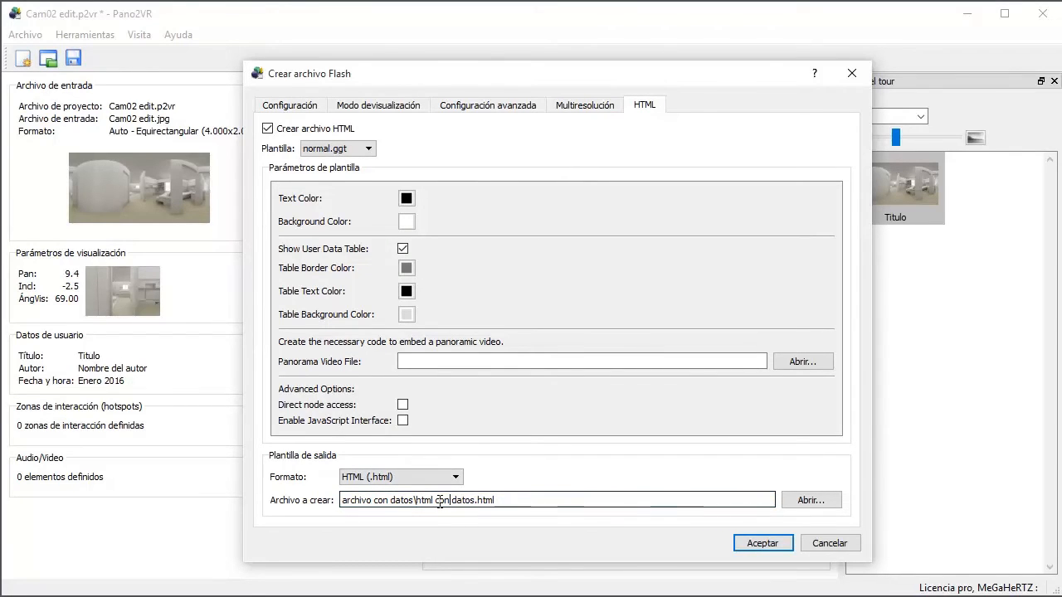
click(764, 543)
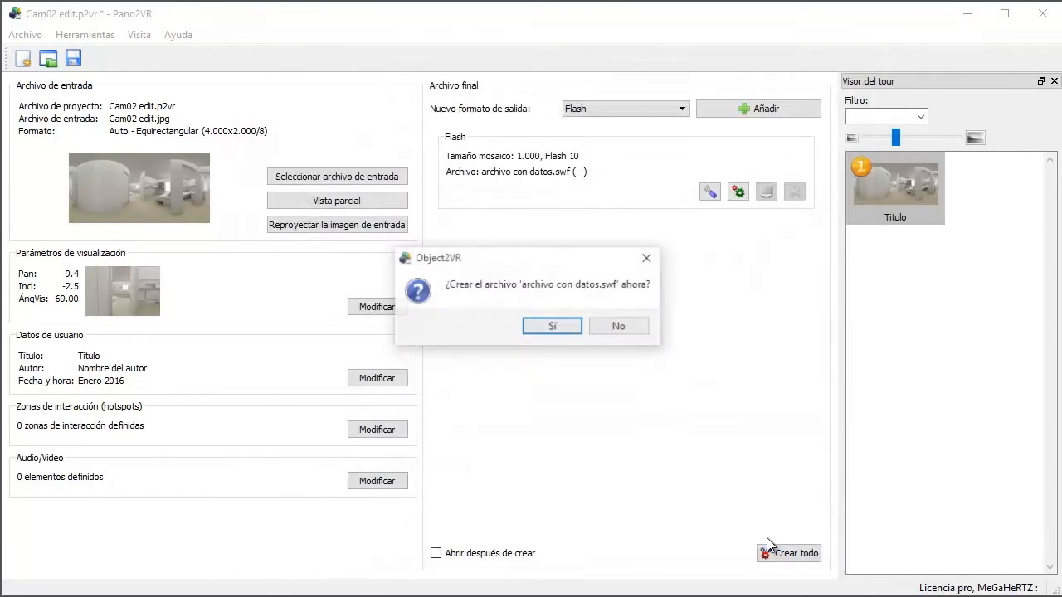
click(553, 327)
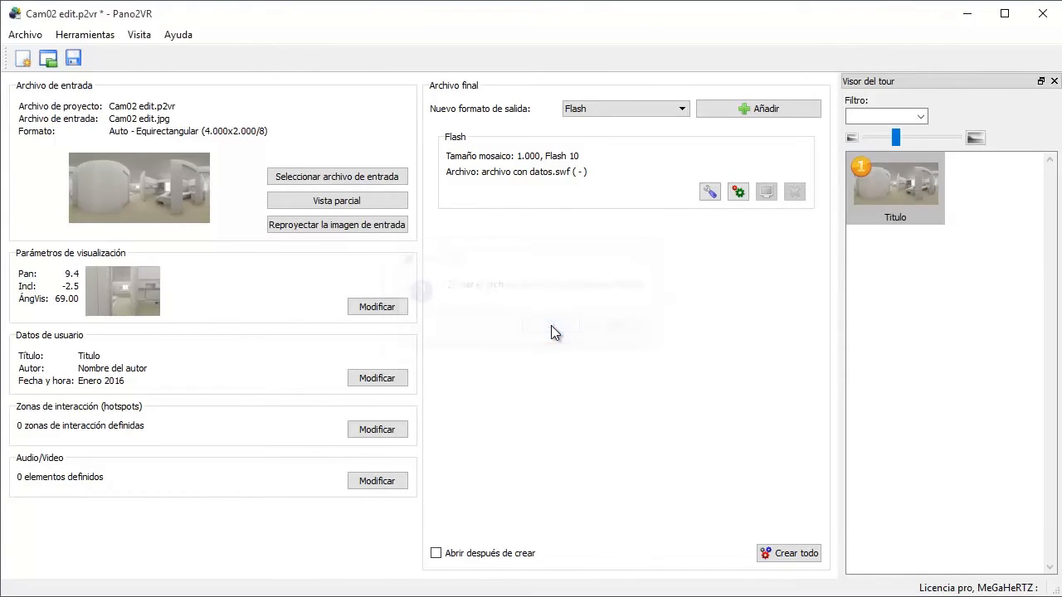
click(795, 193)
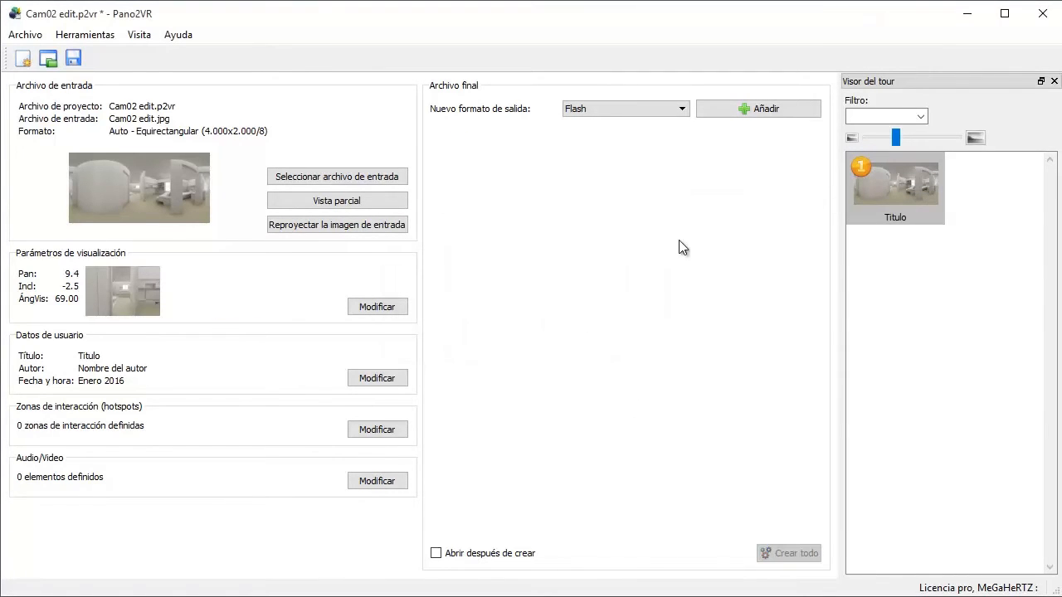
Step: Clear the title, description, author, date, copyright, source, information and comments in the panorama's user data
click(376, 378)
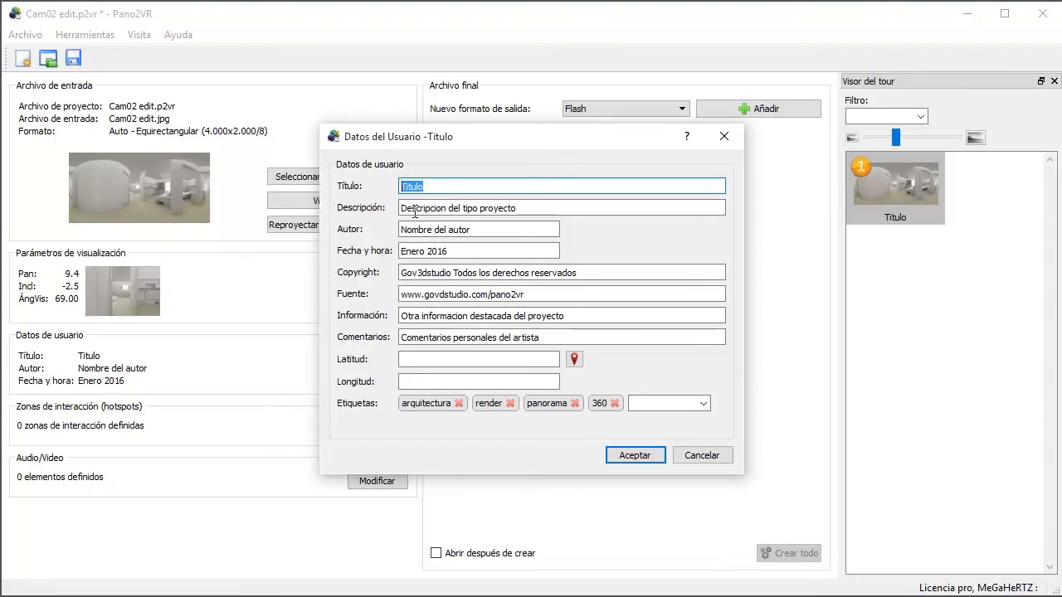
key(Delete)
key(Tab)
key(Delete)
key(Tab)
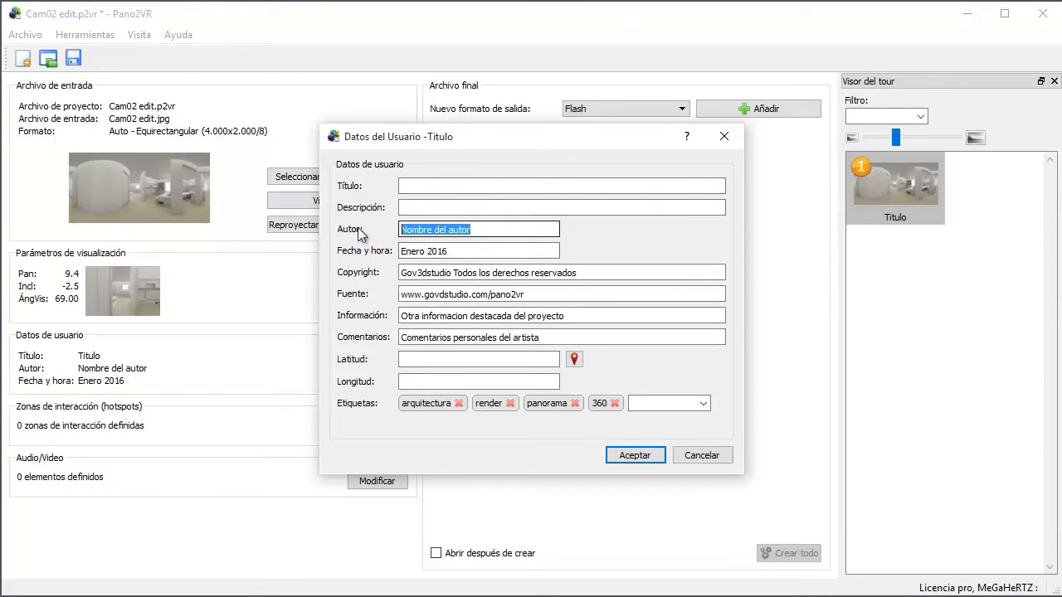
key(Delete)
key(Tab)
key(Delete)
key(Tab)
key(Delete)
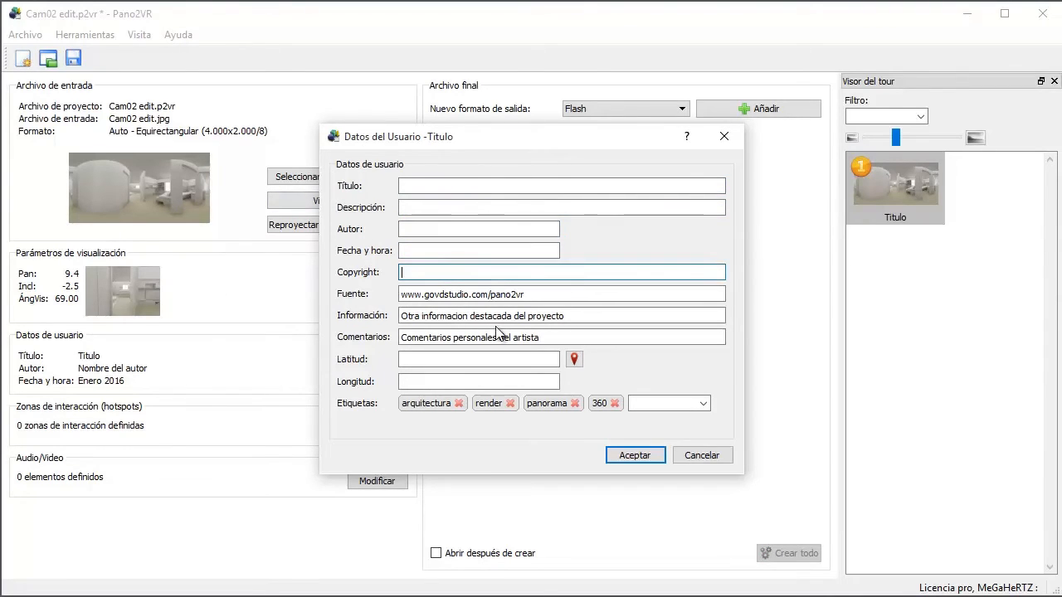
key(Tab)
key(Delete)
key(Tab)
key(Delete)
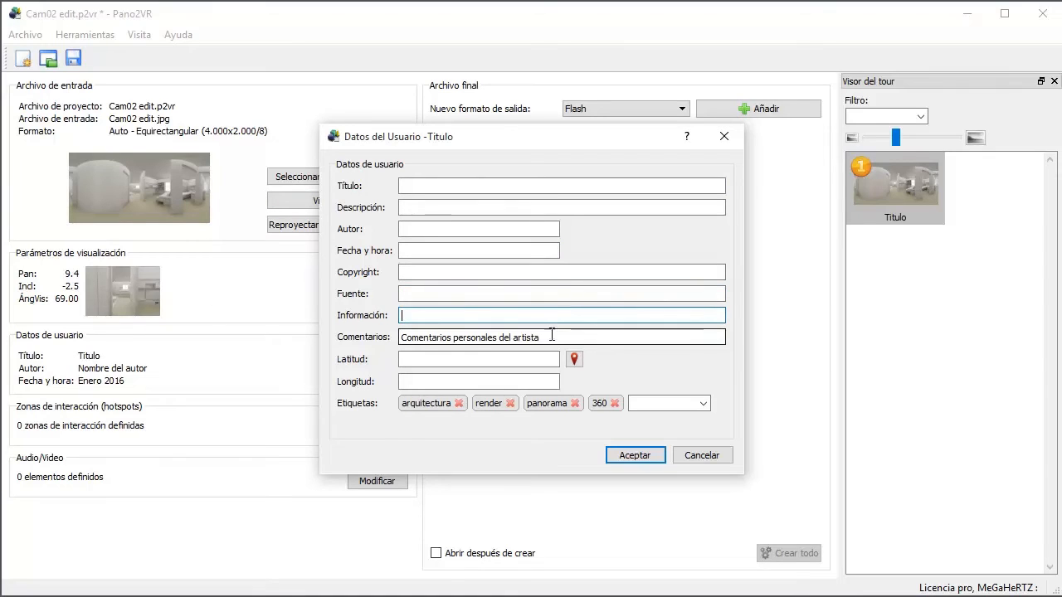
key(Tab)
key(Delete)
Step: Remove the arquitectura, render, panorama and 360 tags from the user data and accept the changes
click(459, 403)
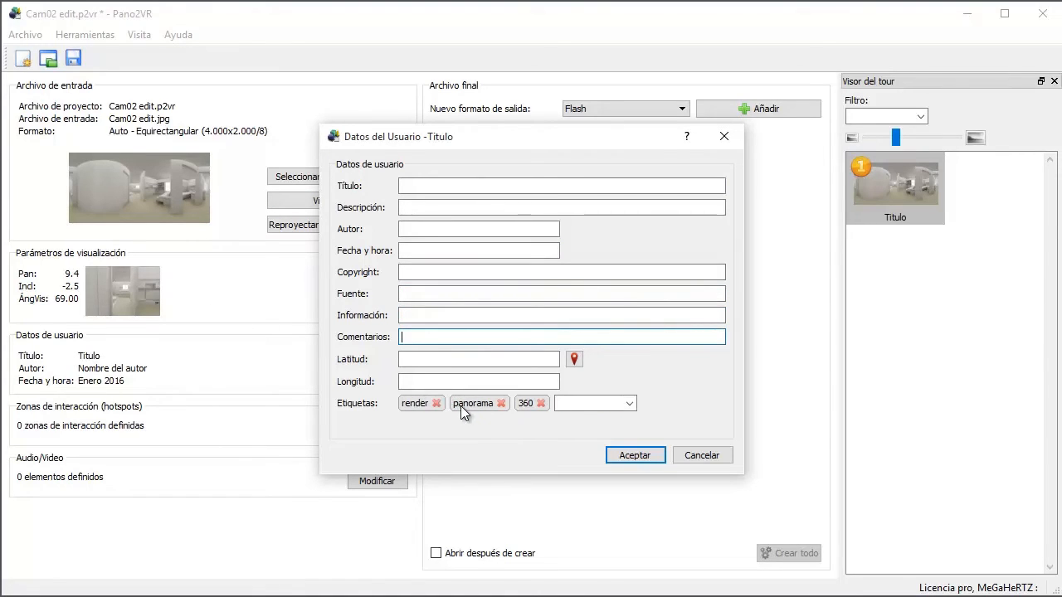
click(436, 404)
click(451, 404)
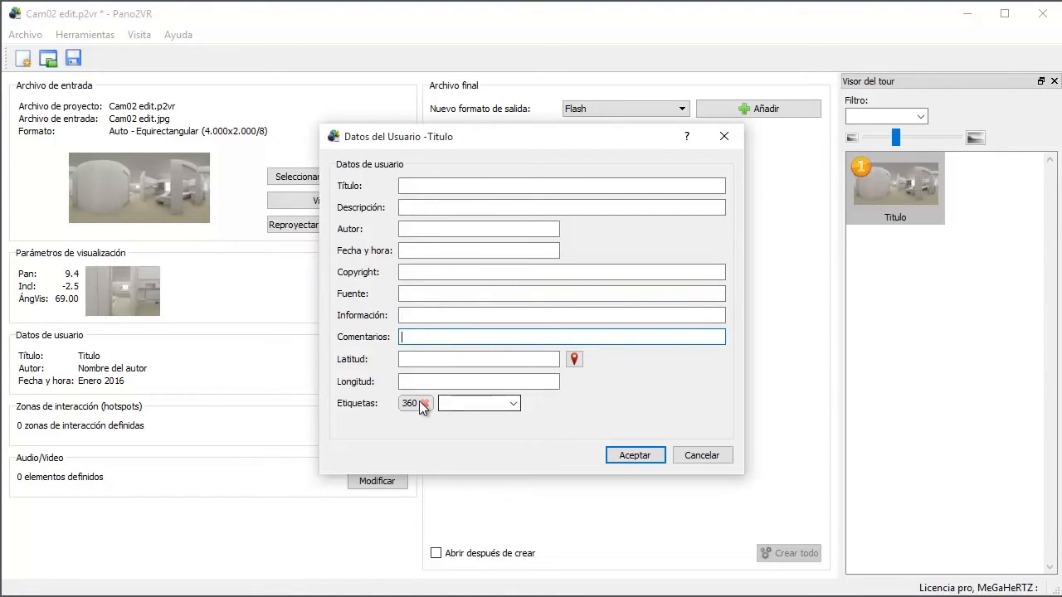
click(424, 403)
click(640, 455)
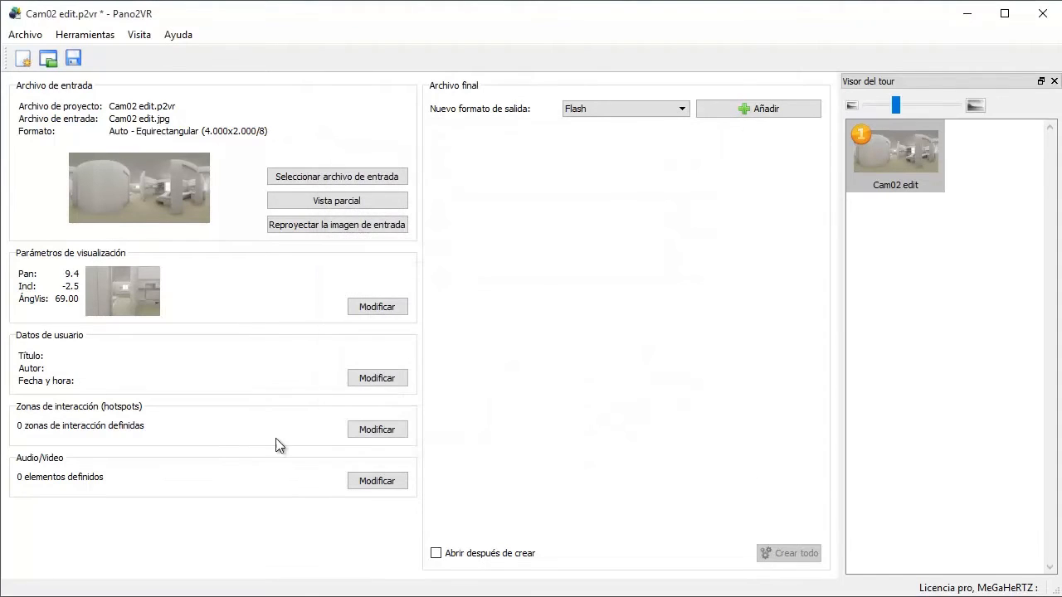
Step: Add a new Flash output, set its file to "archivo sin datos" in the "output" folder and show its HTML settings
click(765, 111)
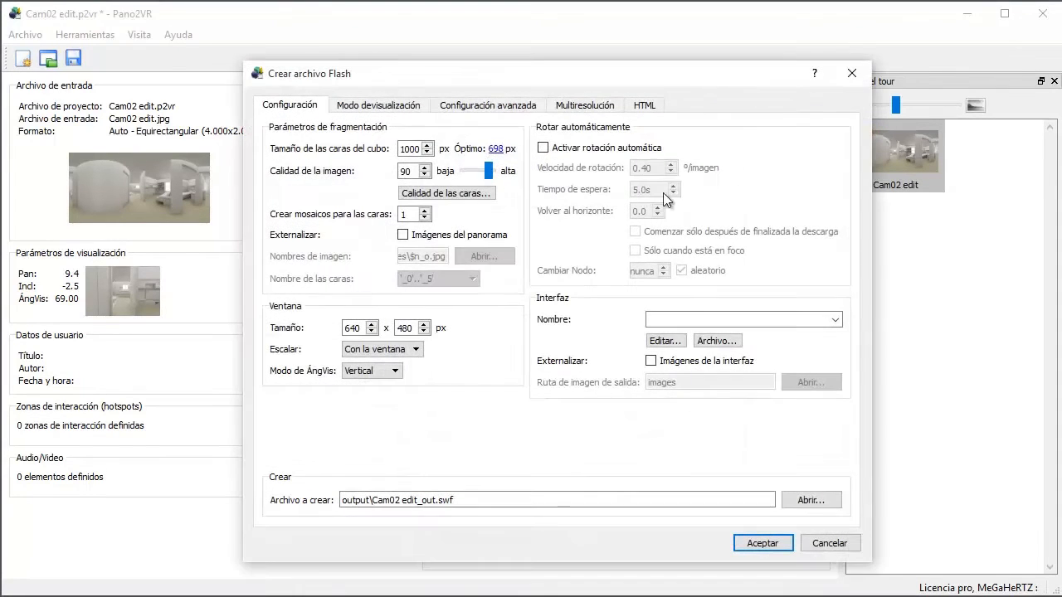
click(809, 500)
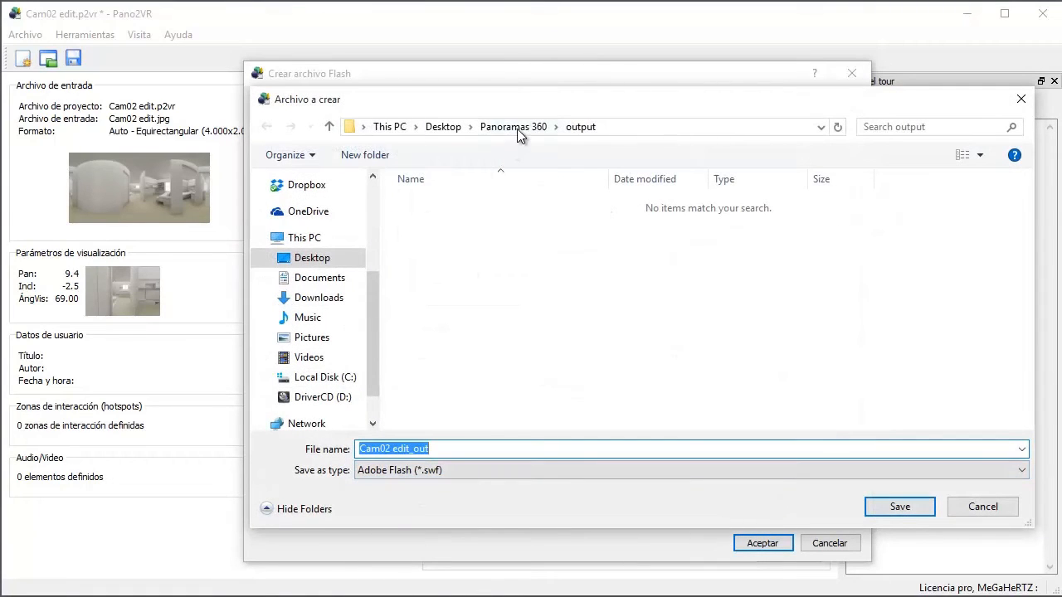
click(513, 127)
double_click(530, 235)
text(archivo sin)
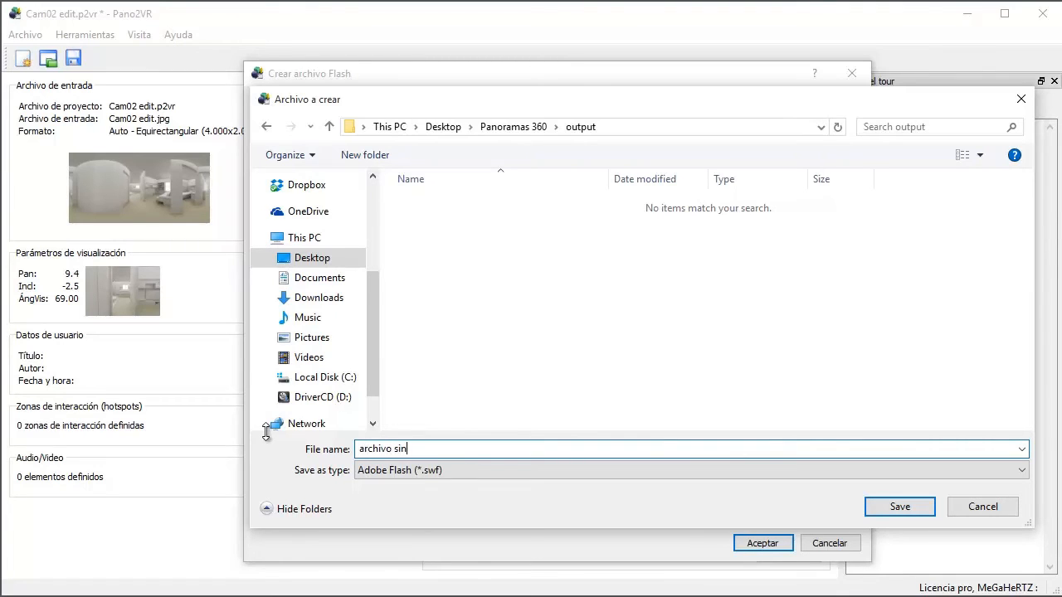
text( datos)
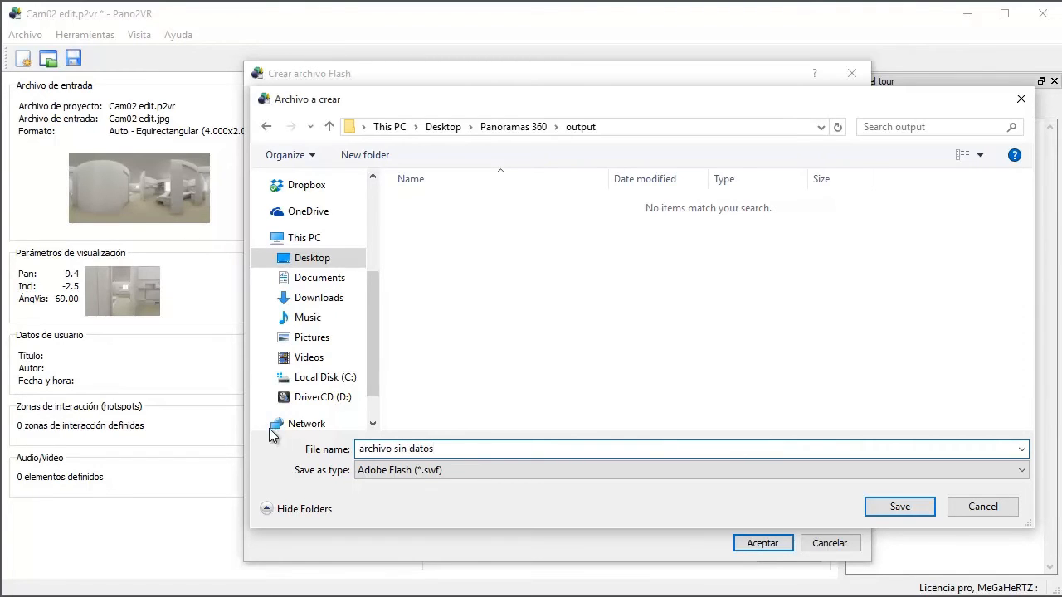
click(900, 507)
click(645, 105)
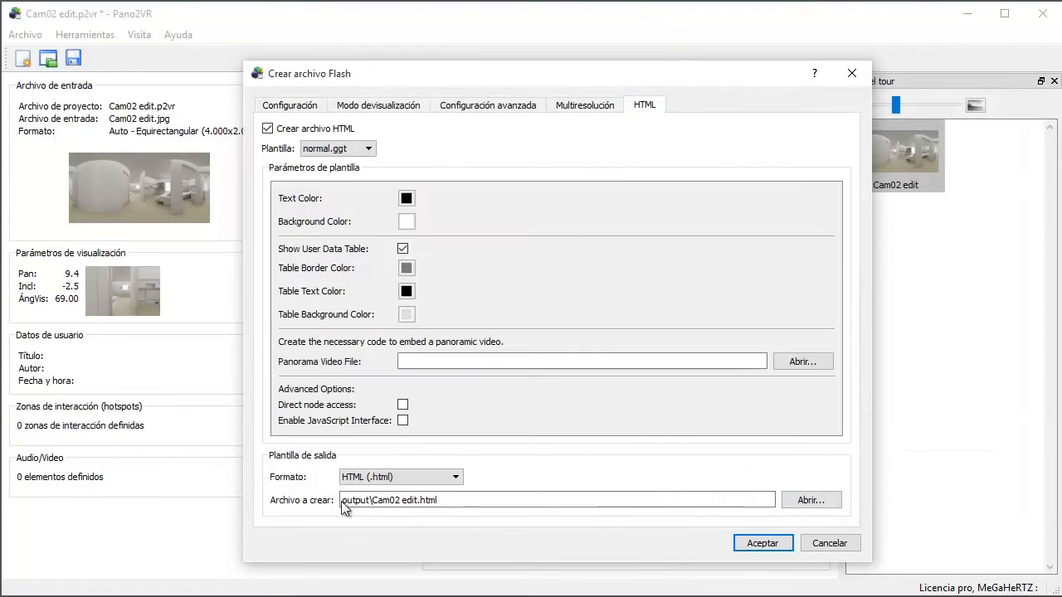
Step: Set the HTML output file to "html sin datos" in the Panoramas 360 "output" folder
click(803, 501)
click(508, 127)
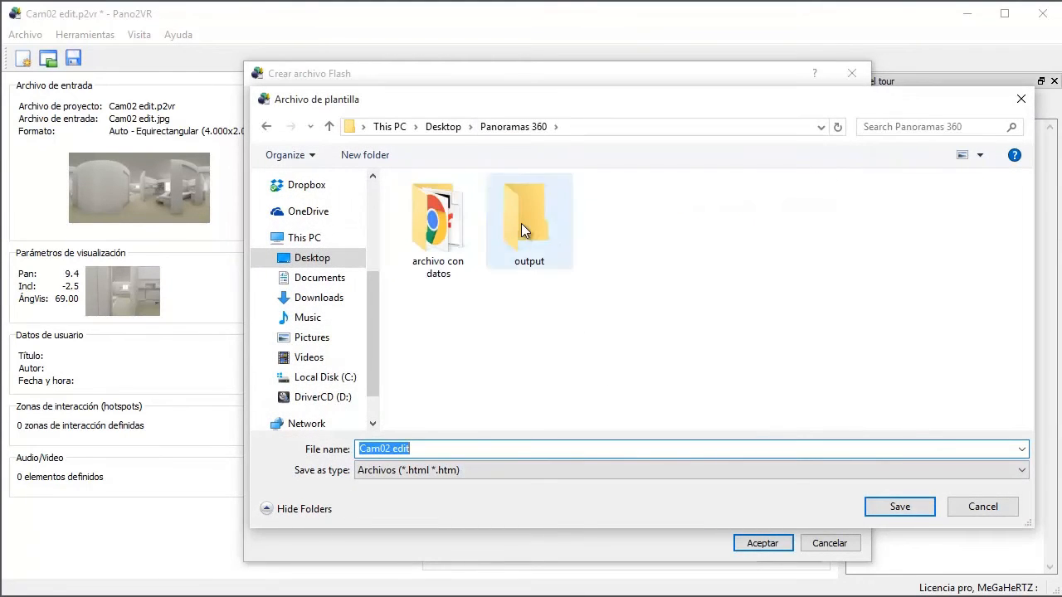
double_click(521, 223)
click(423, 447)
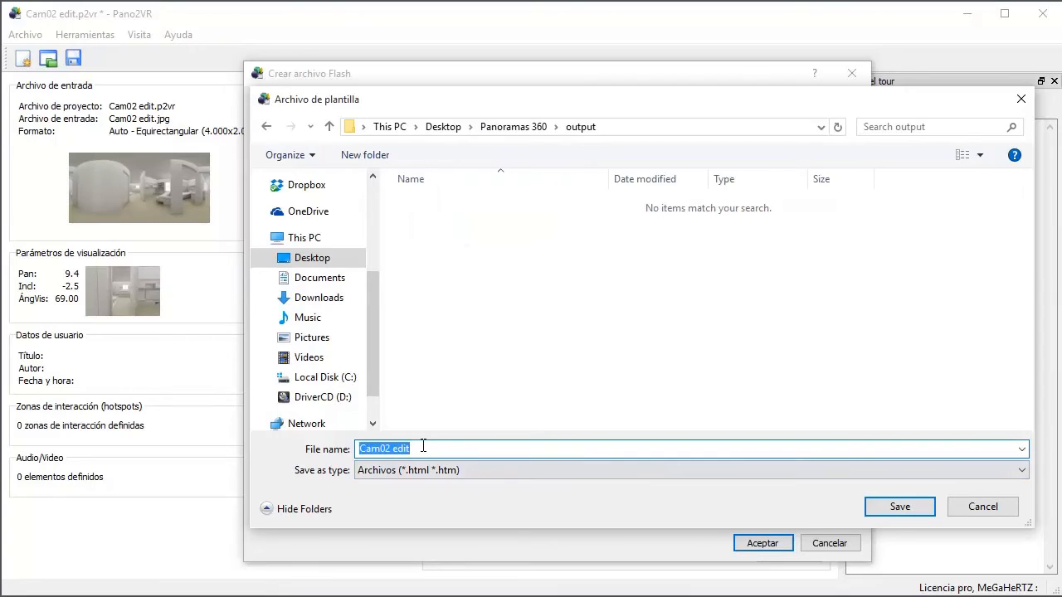
text(html sin datos)
click(923, 503)
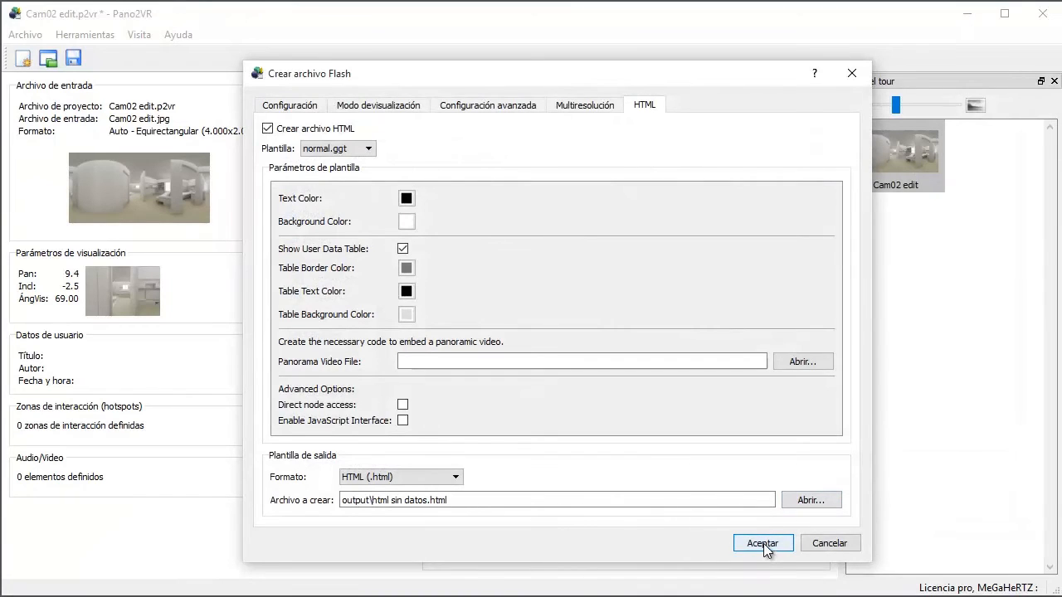
Step: Accept the Flash and HTML settings, create archivo sin datos.swf and remove the Flash output from the project
click(763, 543)
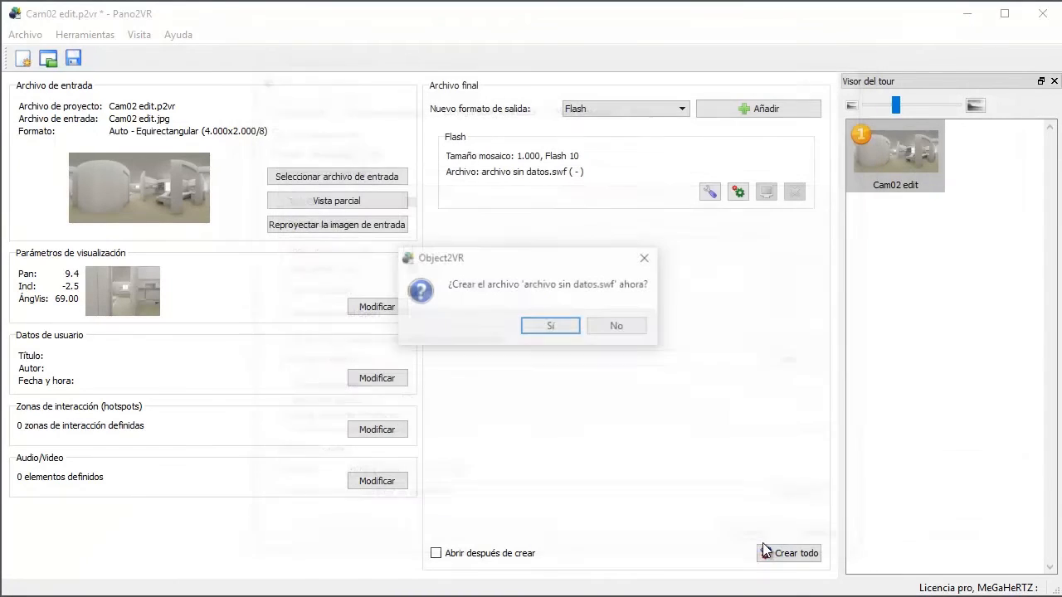
click(551, 327)
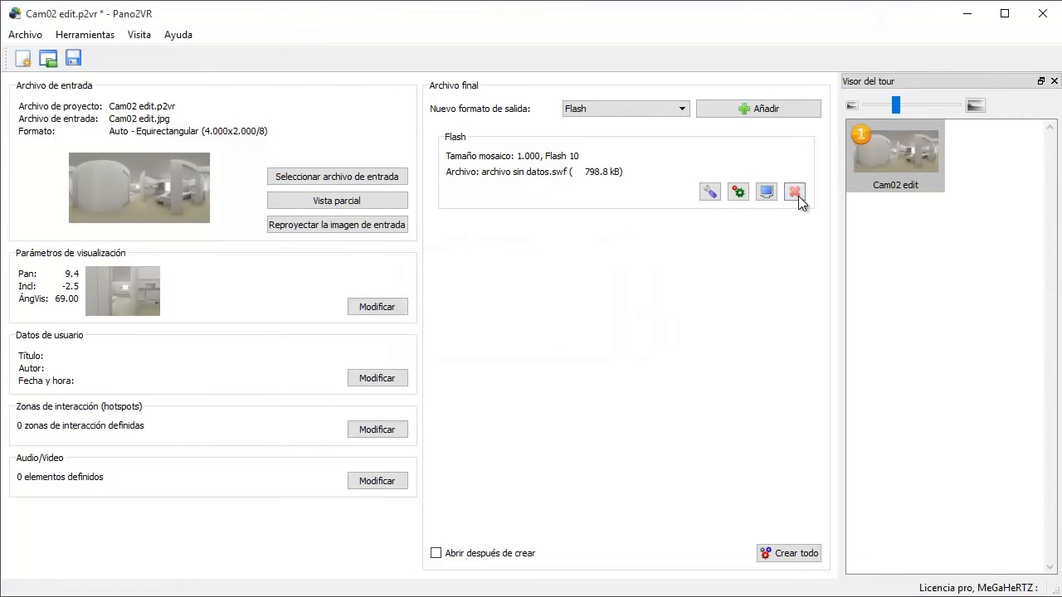
click(795, 193)
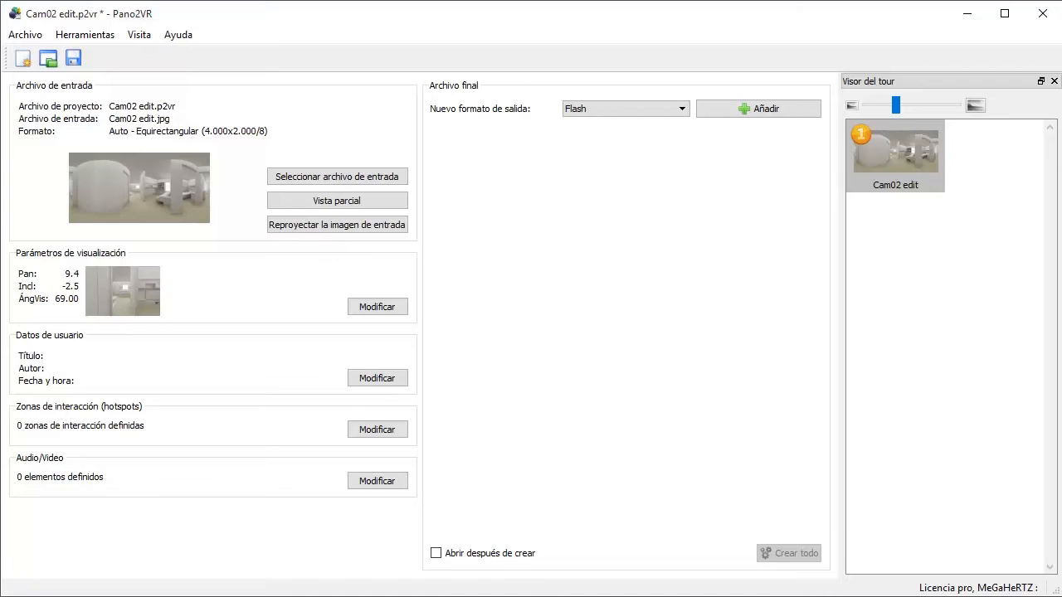
Step: Switch to File Explorer, open the "output" folder and preview the archivo sin datos Flash file, closing the player
key(alt+Tab)
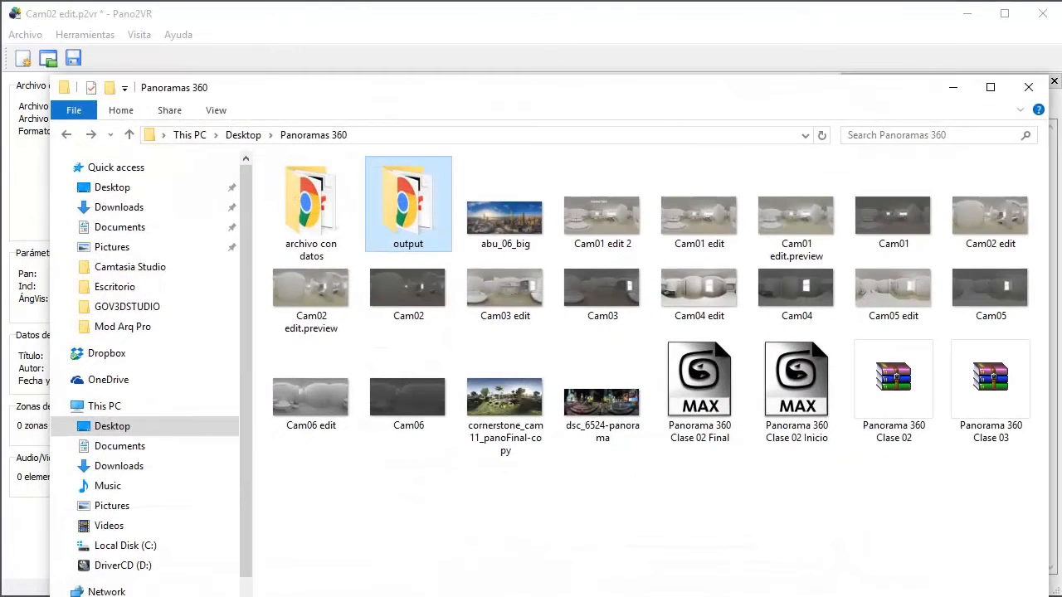
double_click(417, 207)
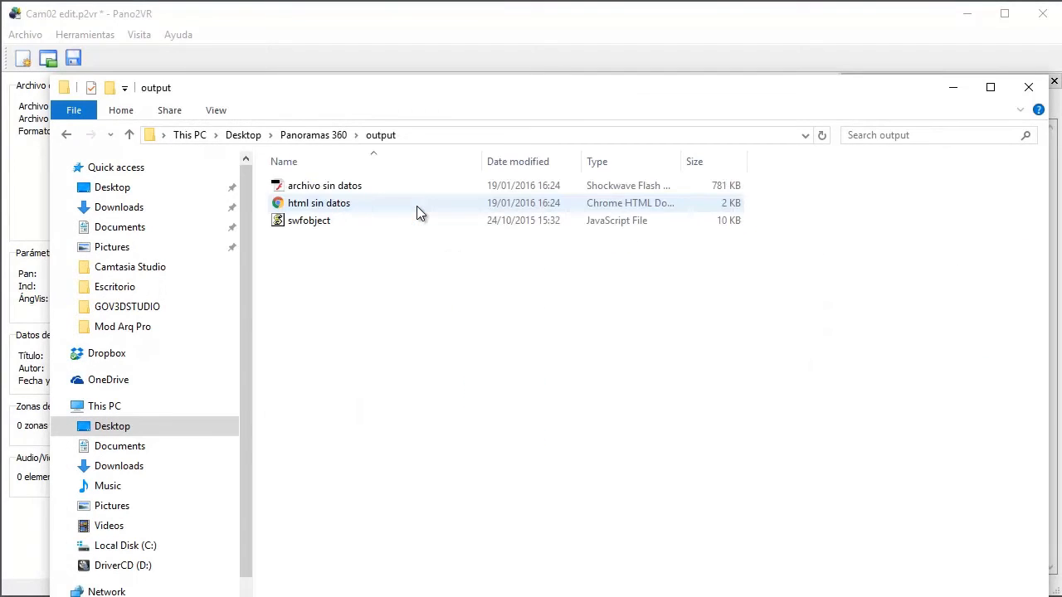
click(351, 194)
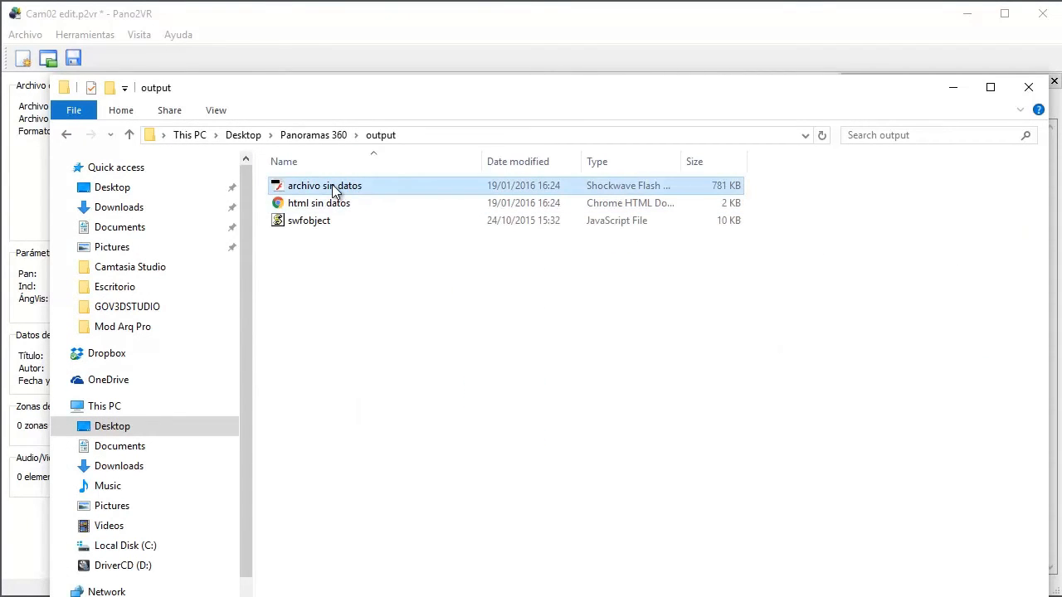
double_click(332, 186)
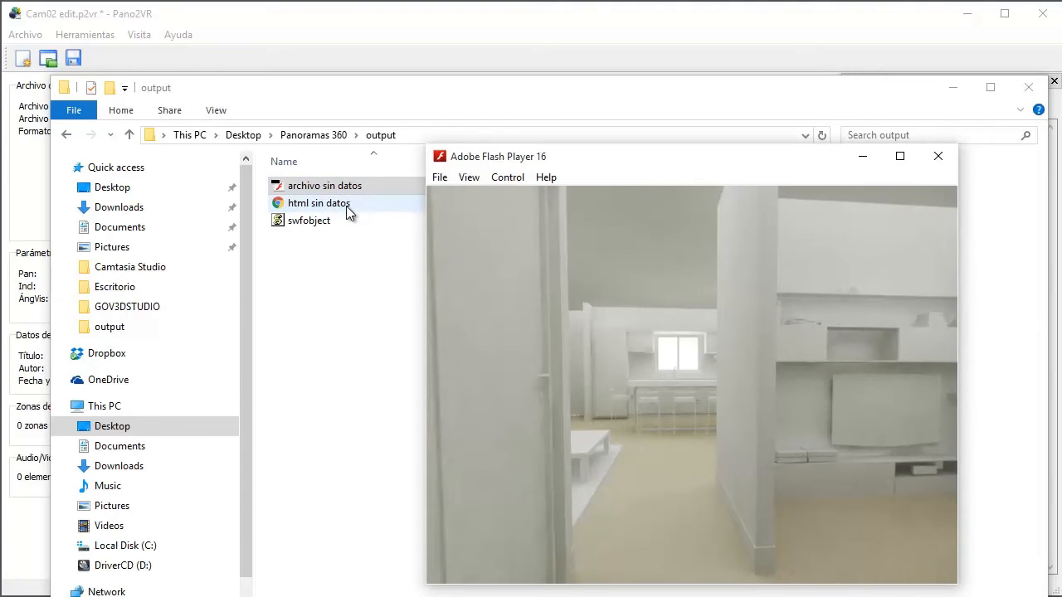
click(344, 191)
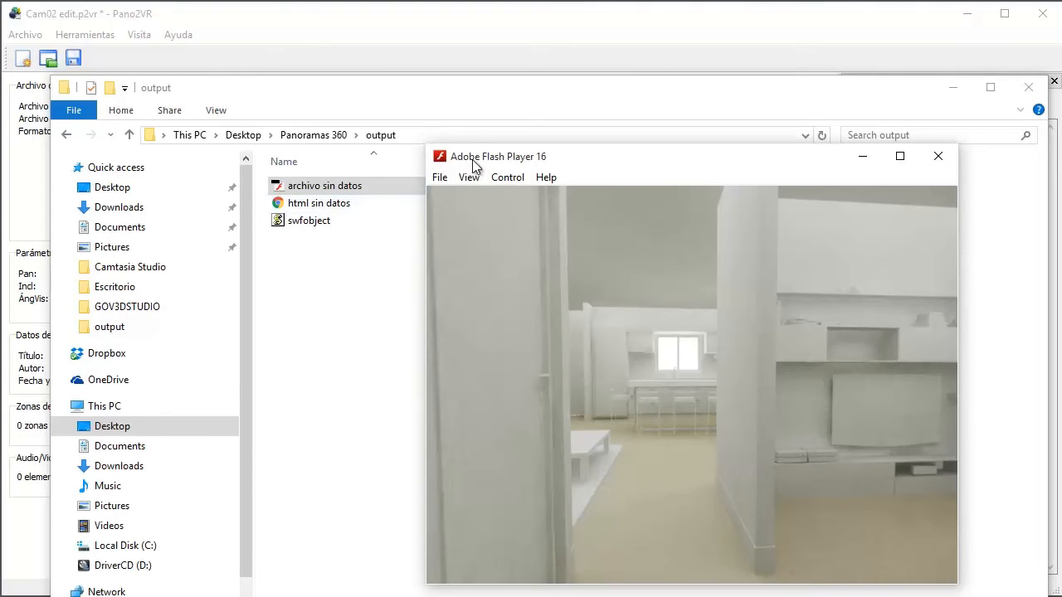
click(939, 158)
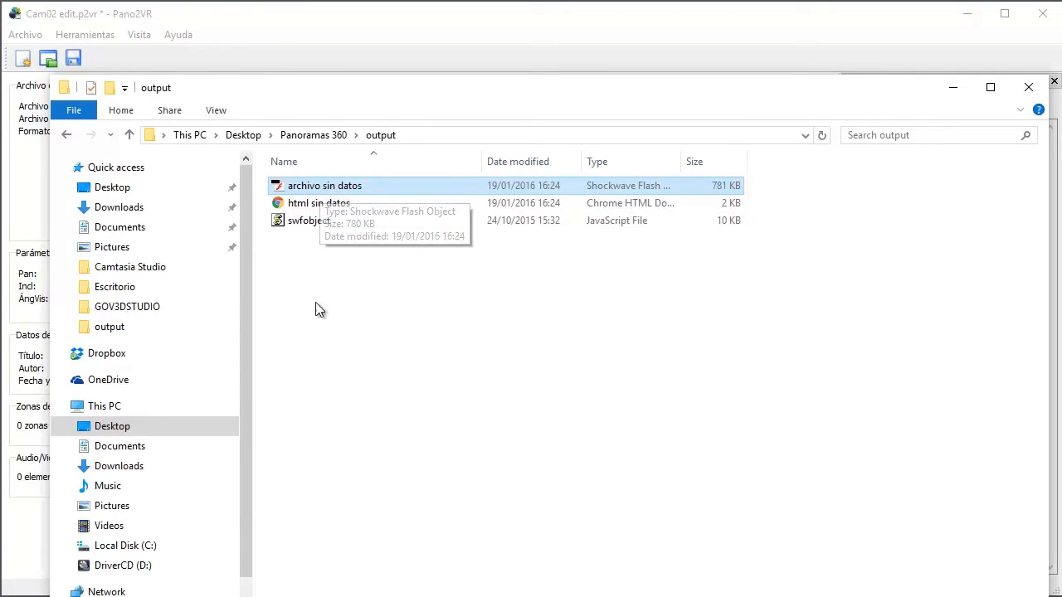
double_click(330, 192)
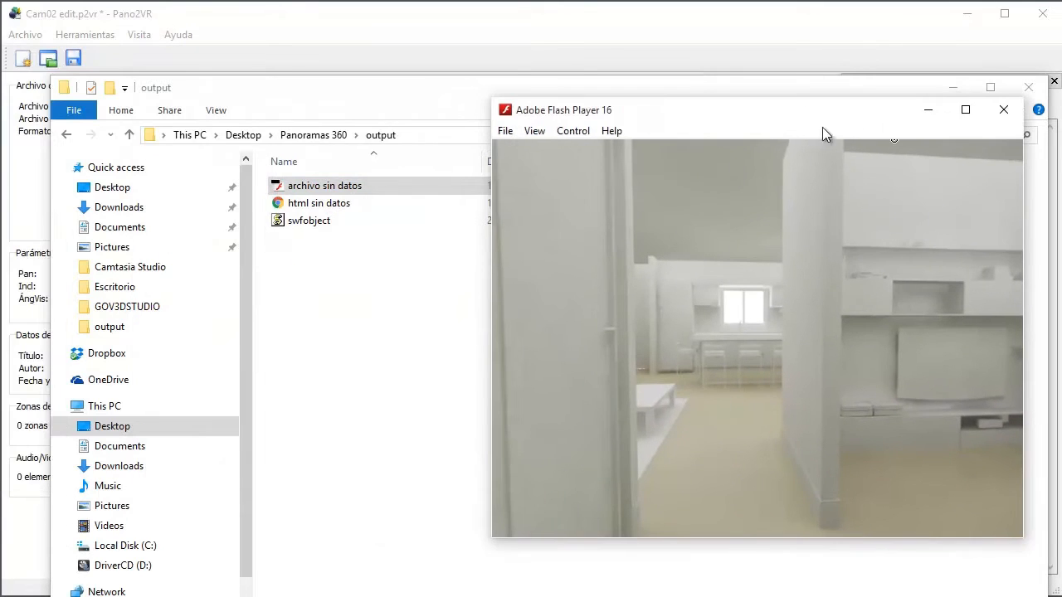
click(1003, 110)
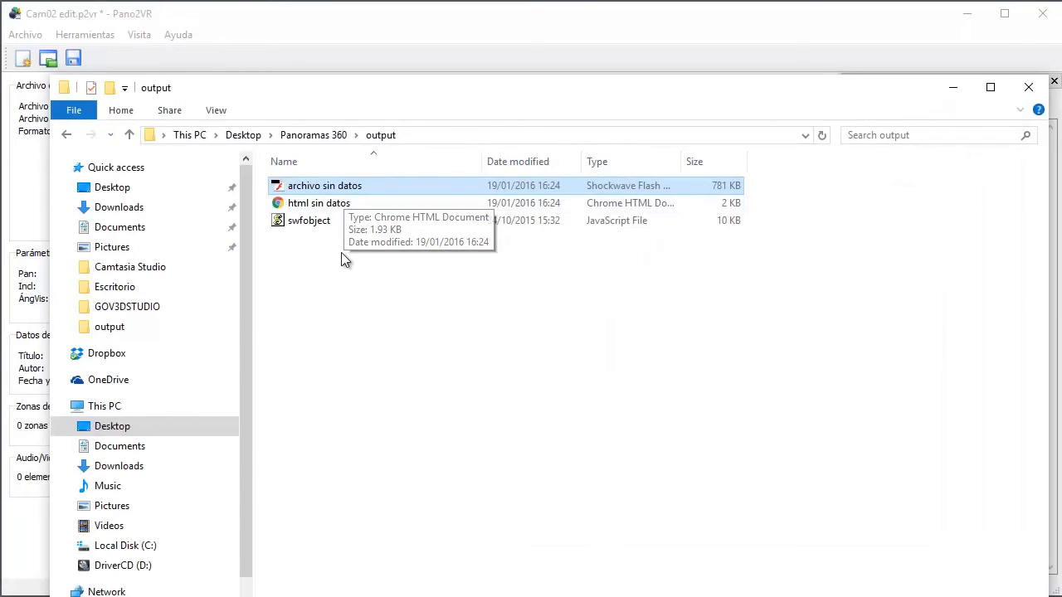
Step: Inspect the general, security and details properties of the archivo sin datos Flash file and close them
right_click(324, 188)
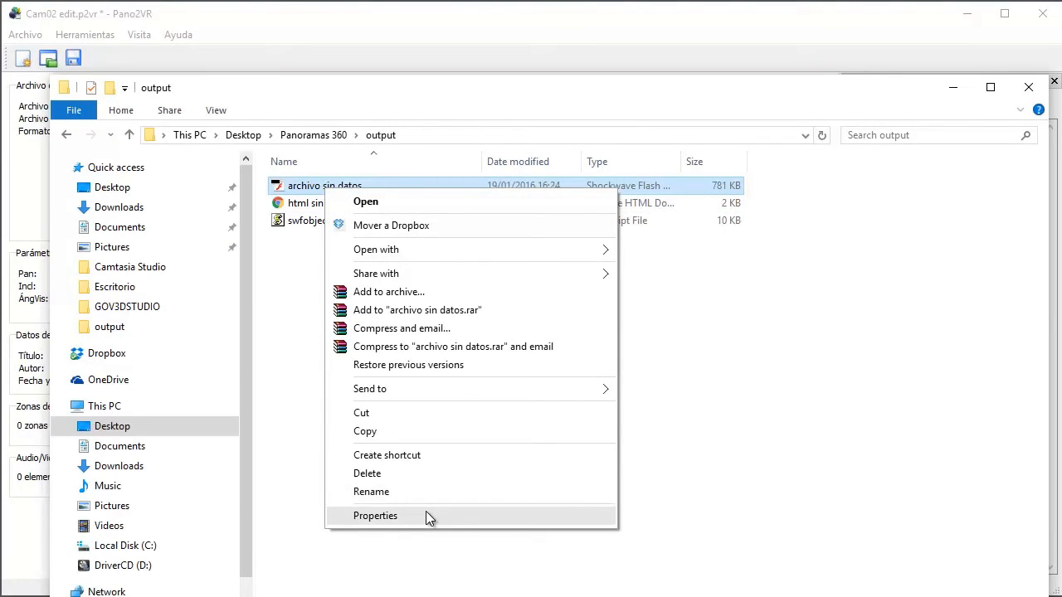
click(40, 214)
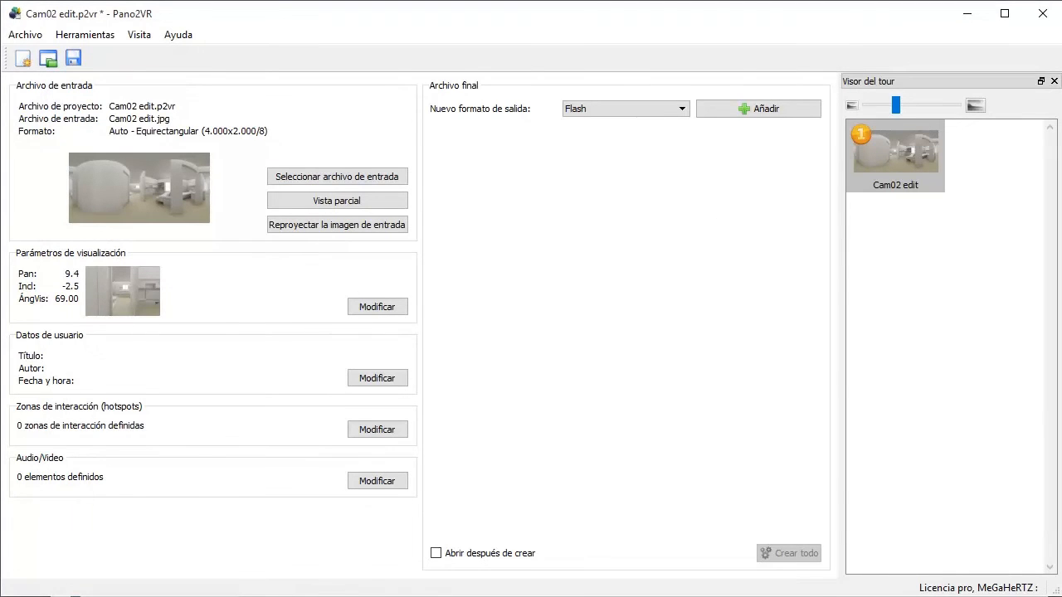
key(alt+Tab)
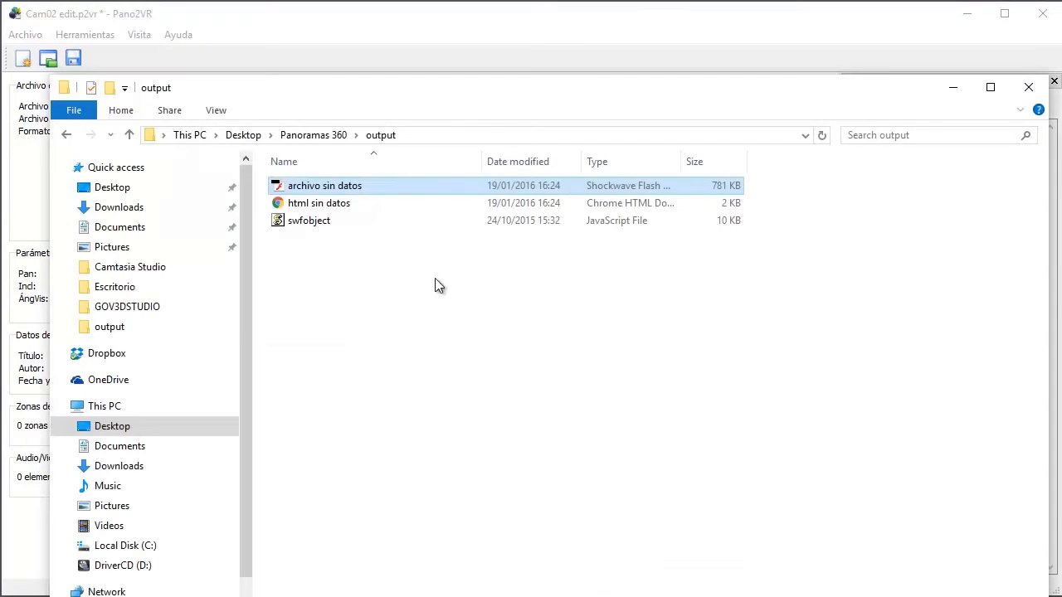
right_click(304, 195)
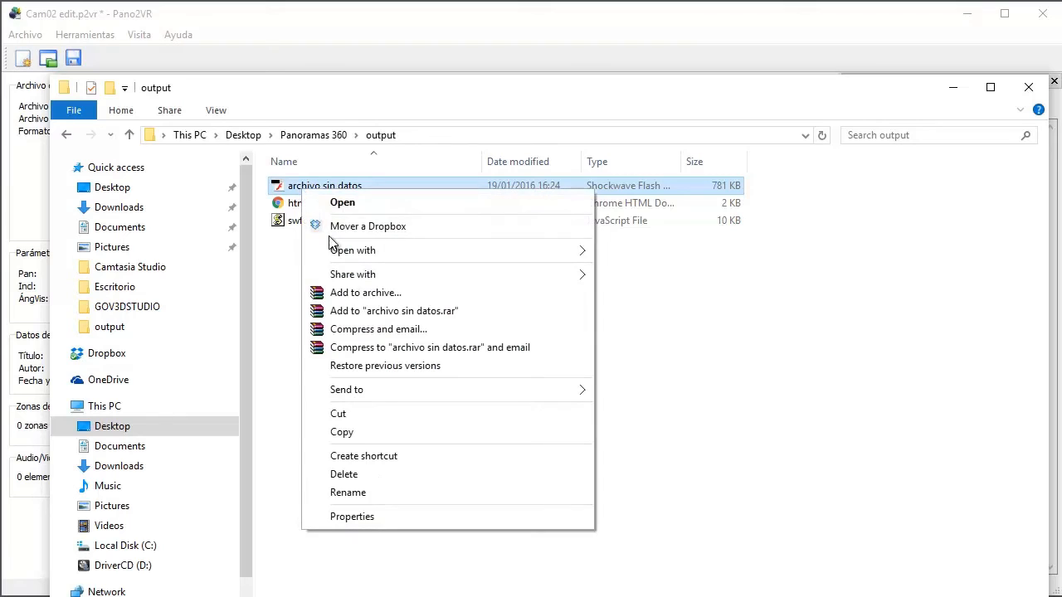
click(381, 517)
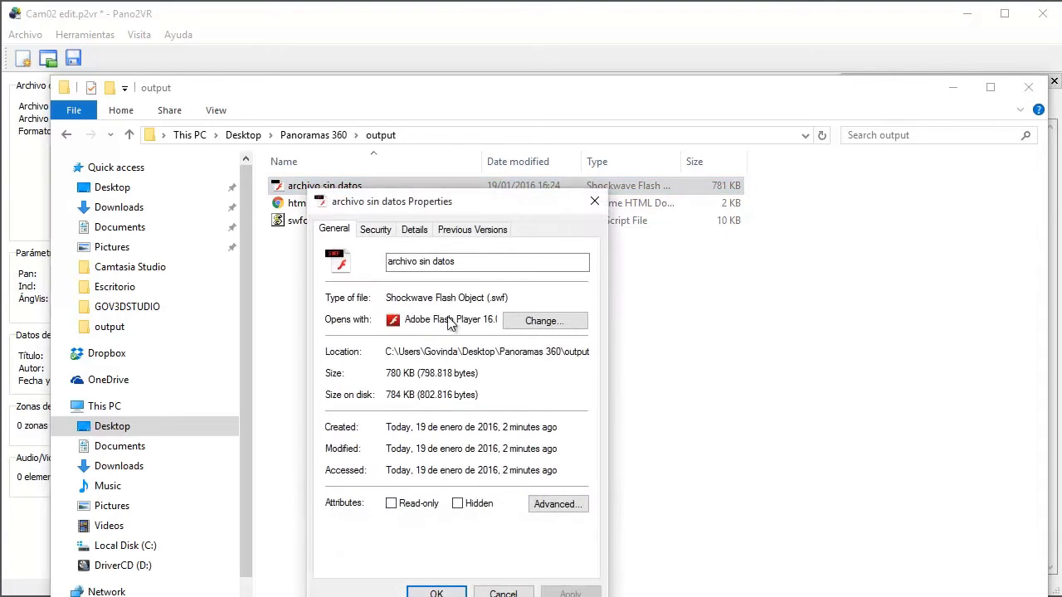
drag(480, 177, 574, 122)
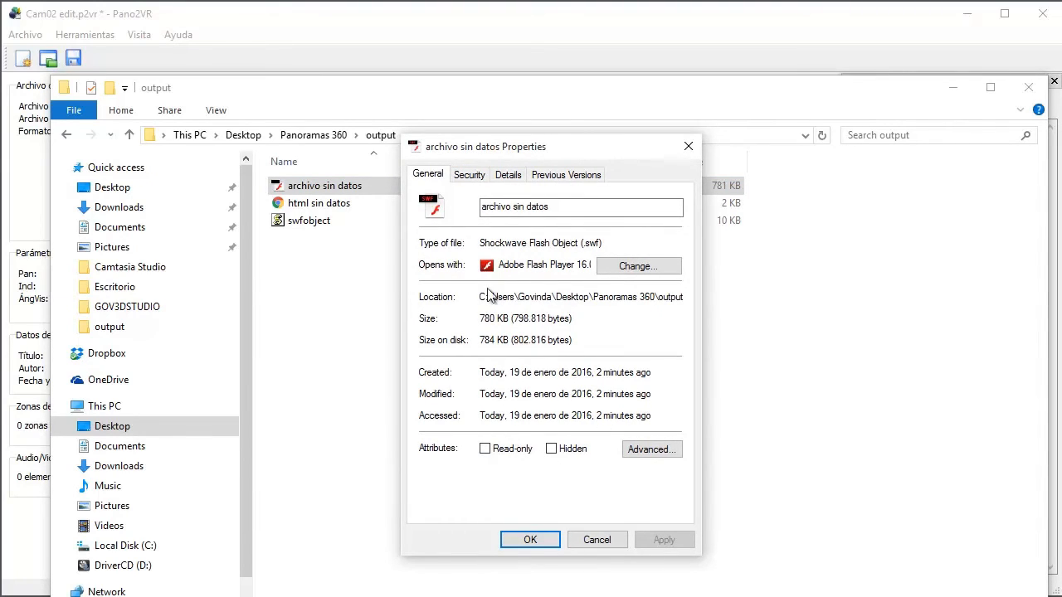
click(469, 173)
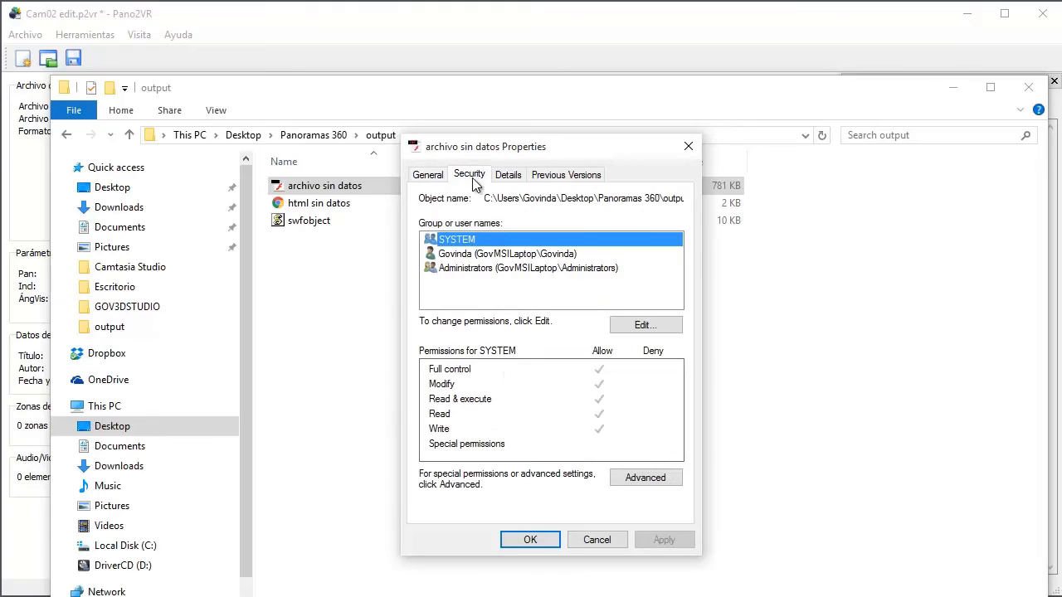
click(513, 177)
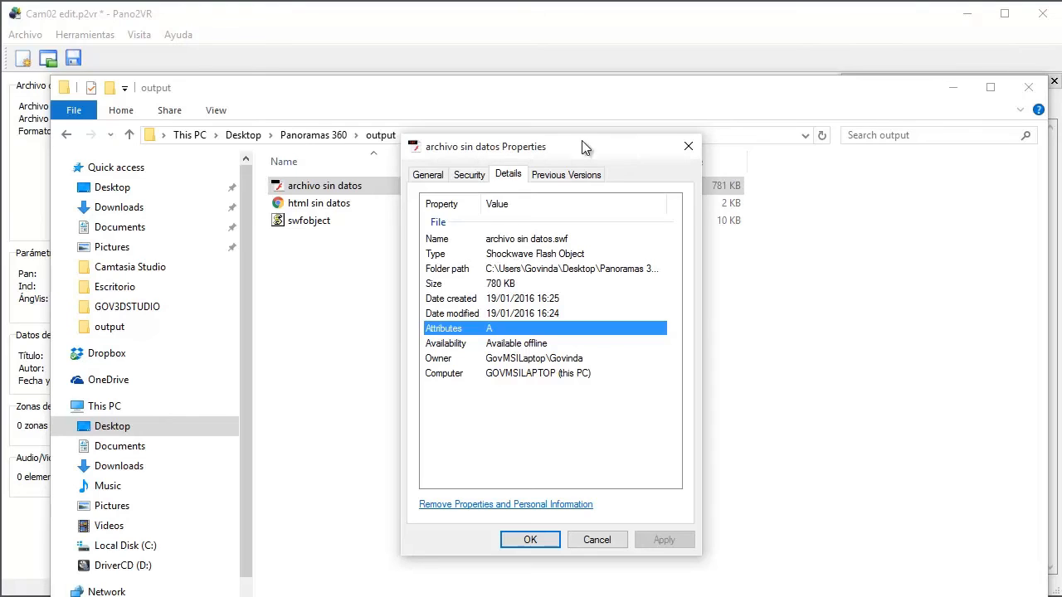
click(688, 146)
Step: Return to Pano2VR and review the panorama's user data fields without changing them
click(33, 531)
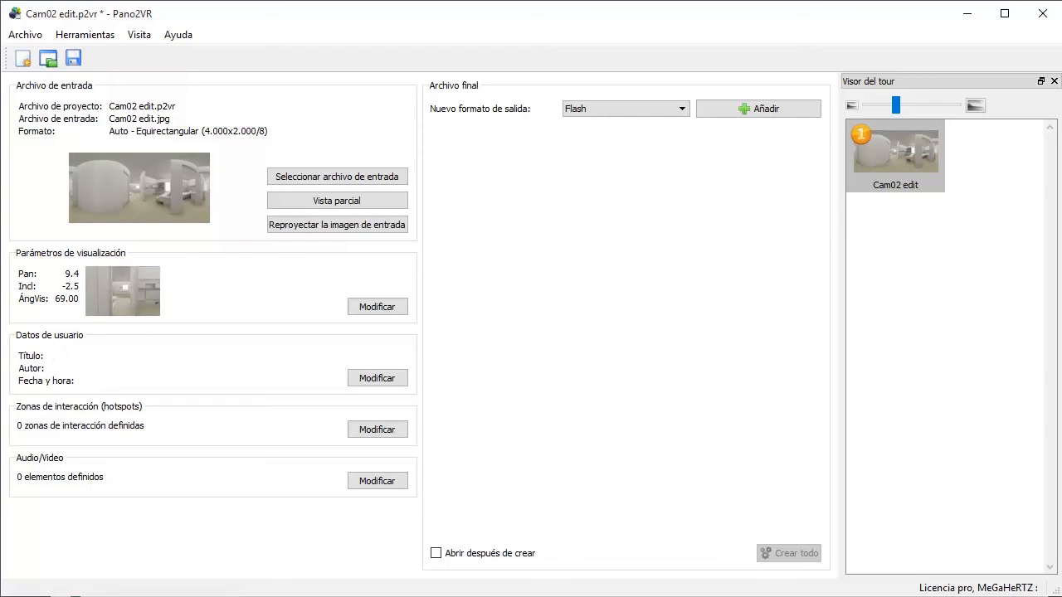
key(alt+Tab)
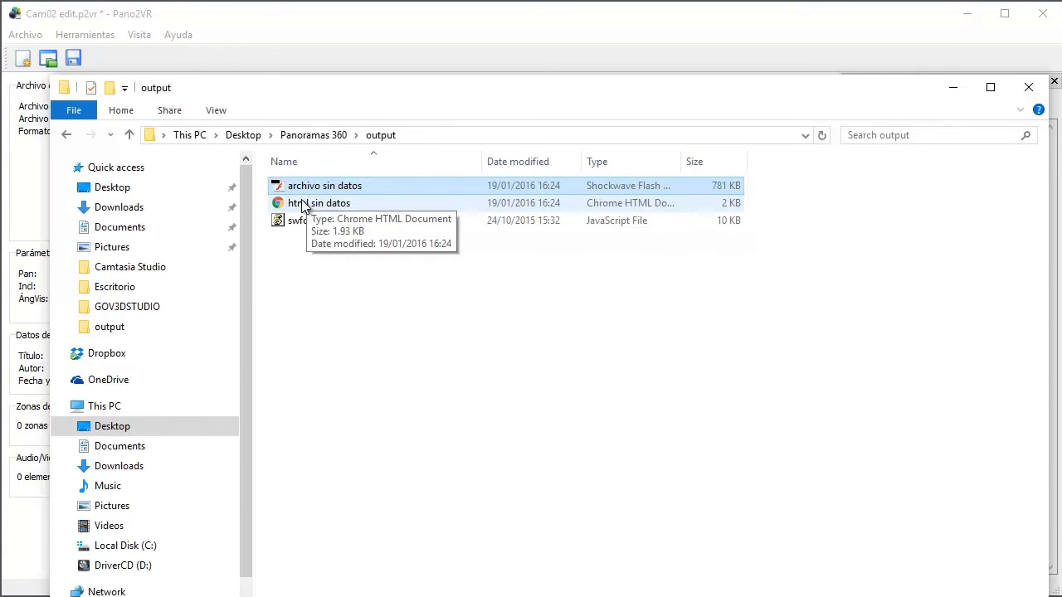
click(39, 535)
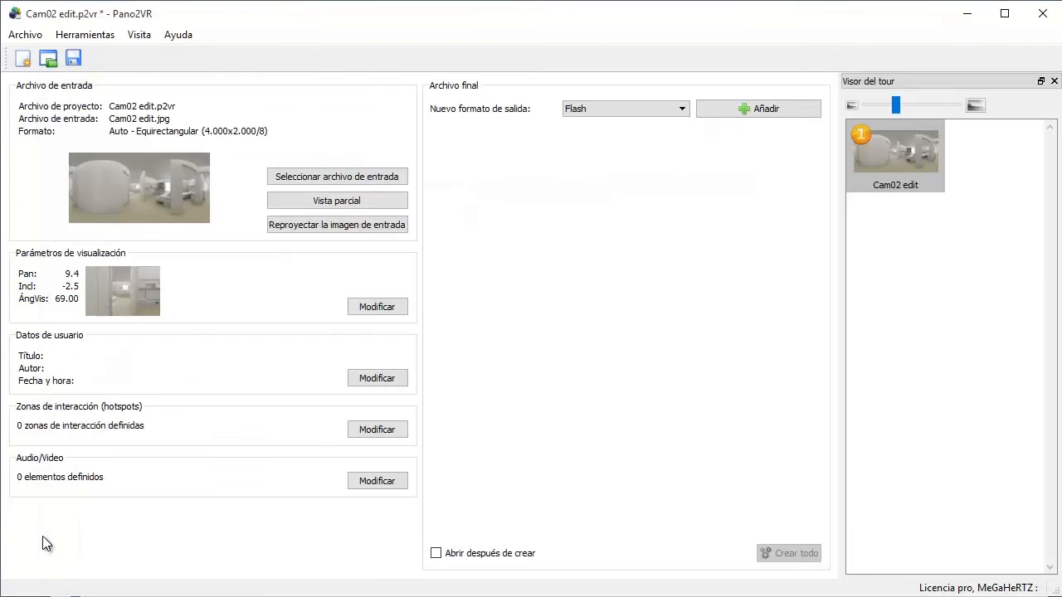
click(386, 379)
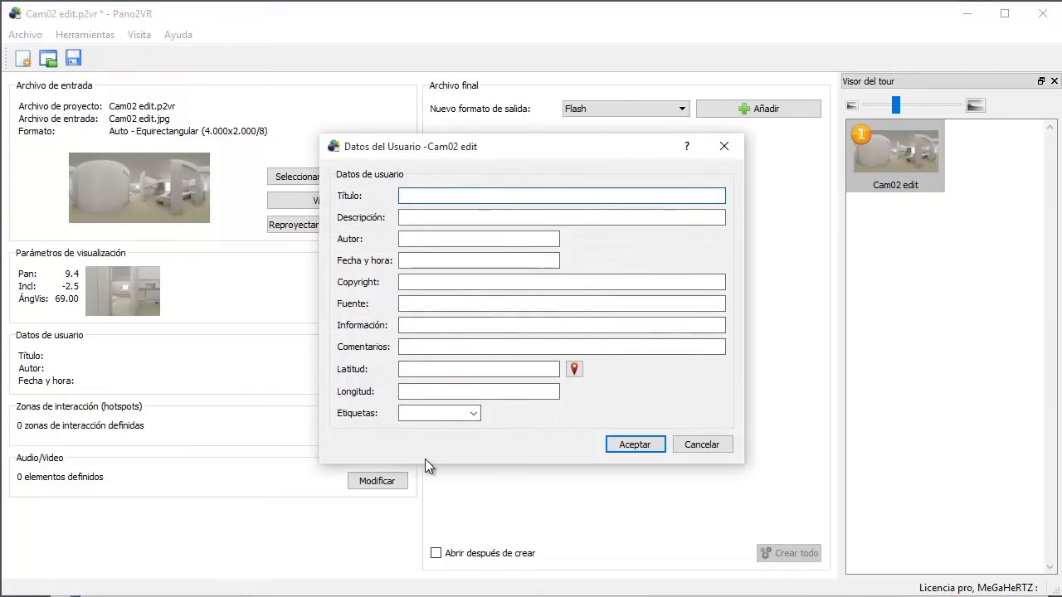
click(720, 150)
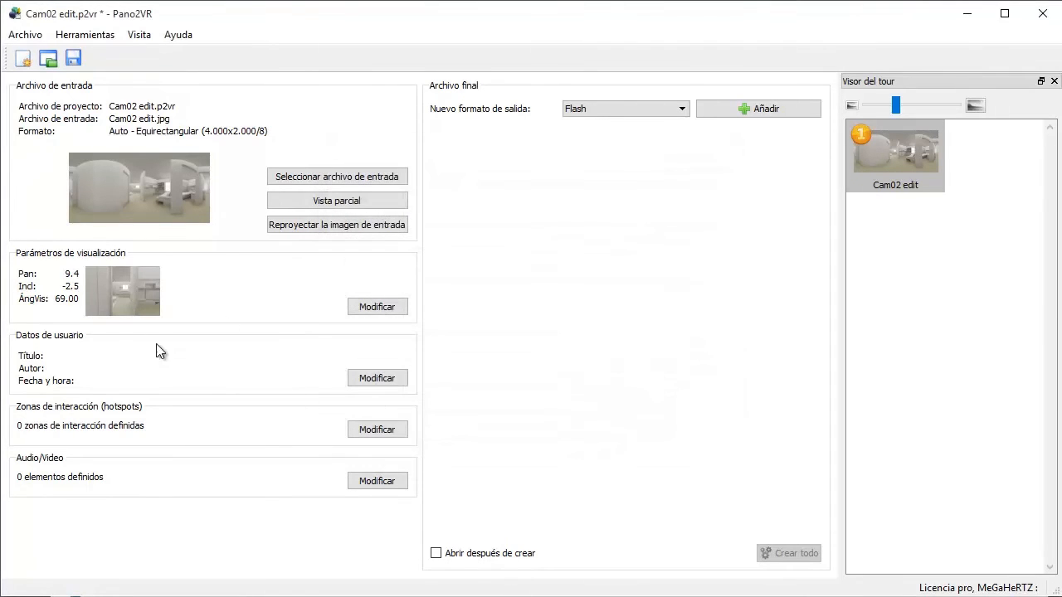
Step: Review the HTML settings of a new Flash output and close them without adding the output
click(781, 113)
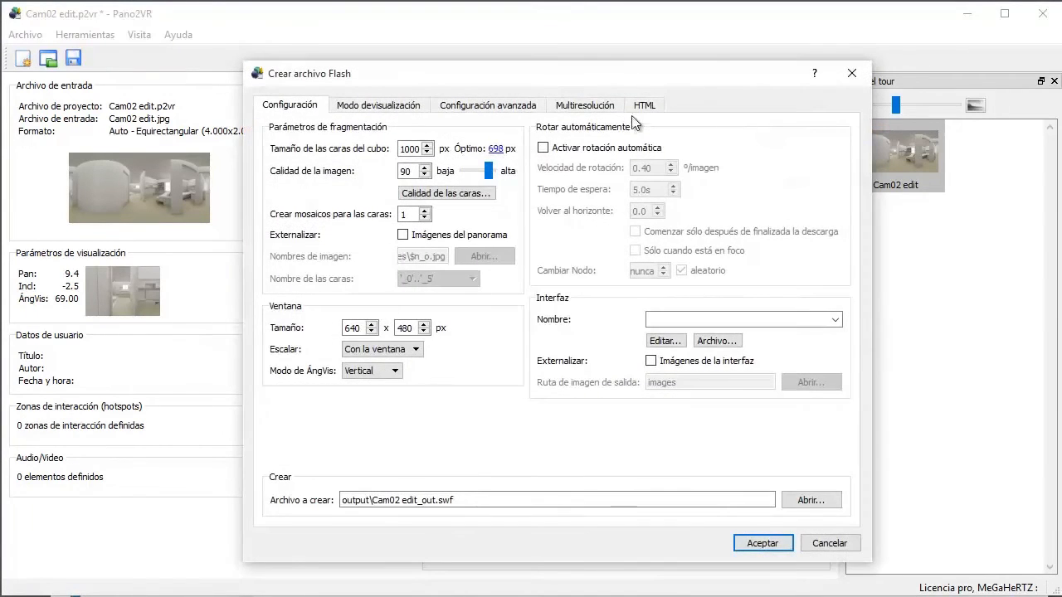
click(639, 106)
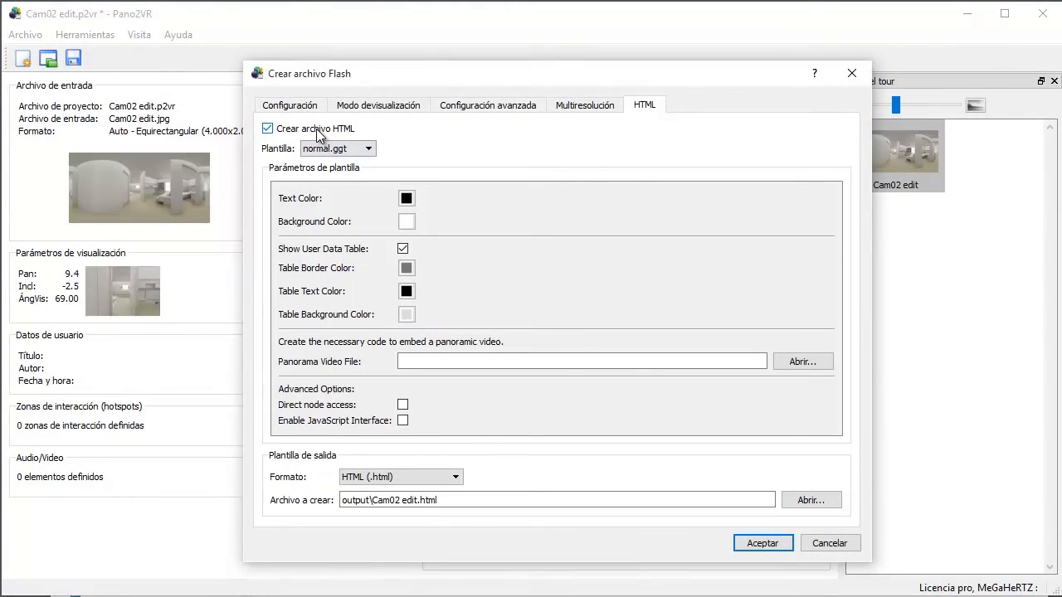
click(854, 74)
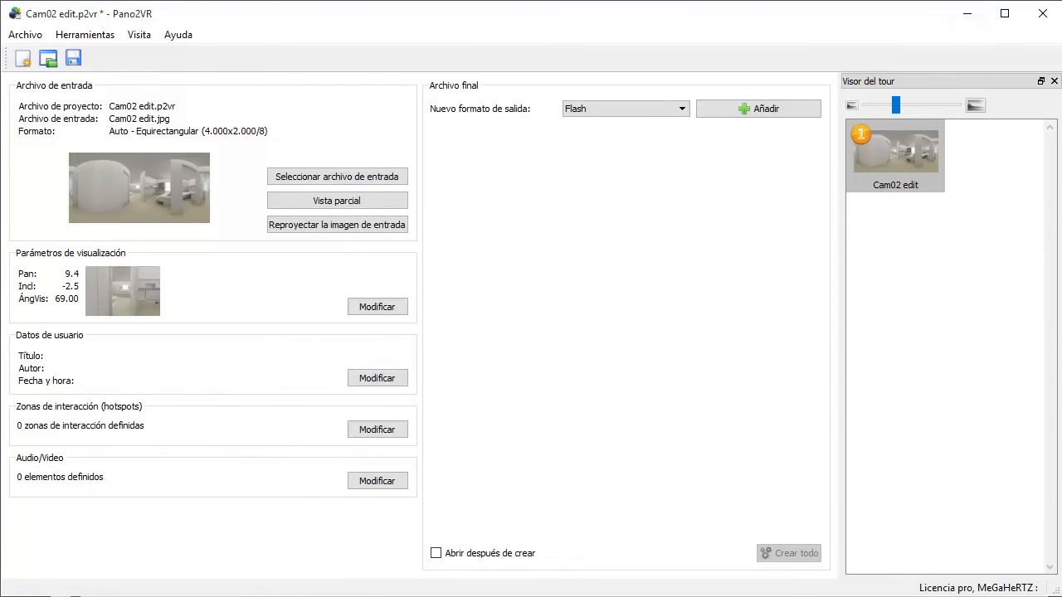
Step: Switch to the output folder in File Explorer and the Firefox browser, and arrange both windows so the files and browser tabs are reachable
click(363, 596)
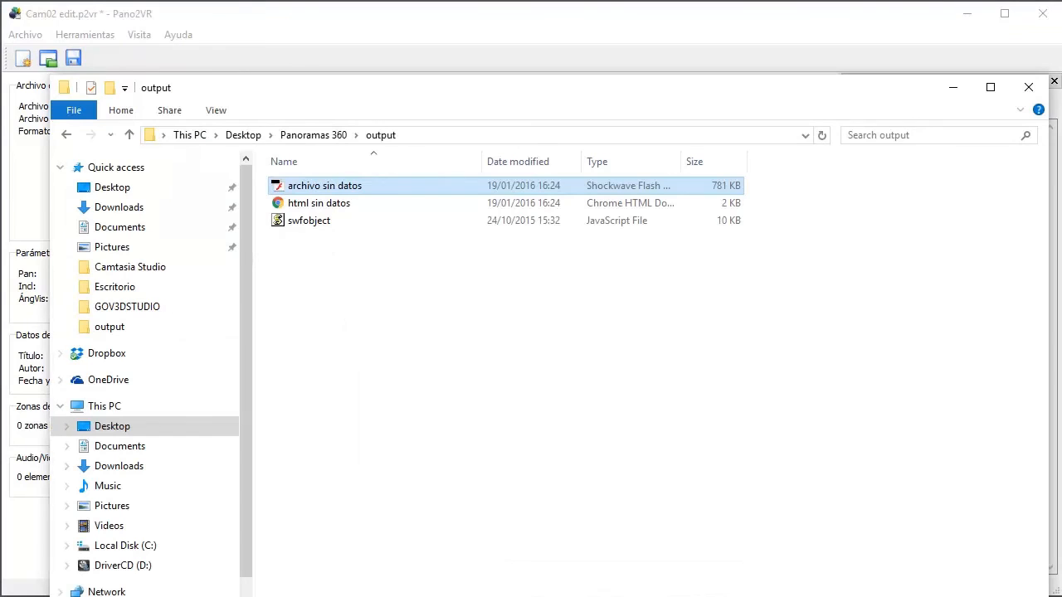
click(132, 596)
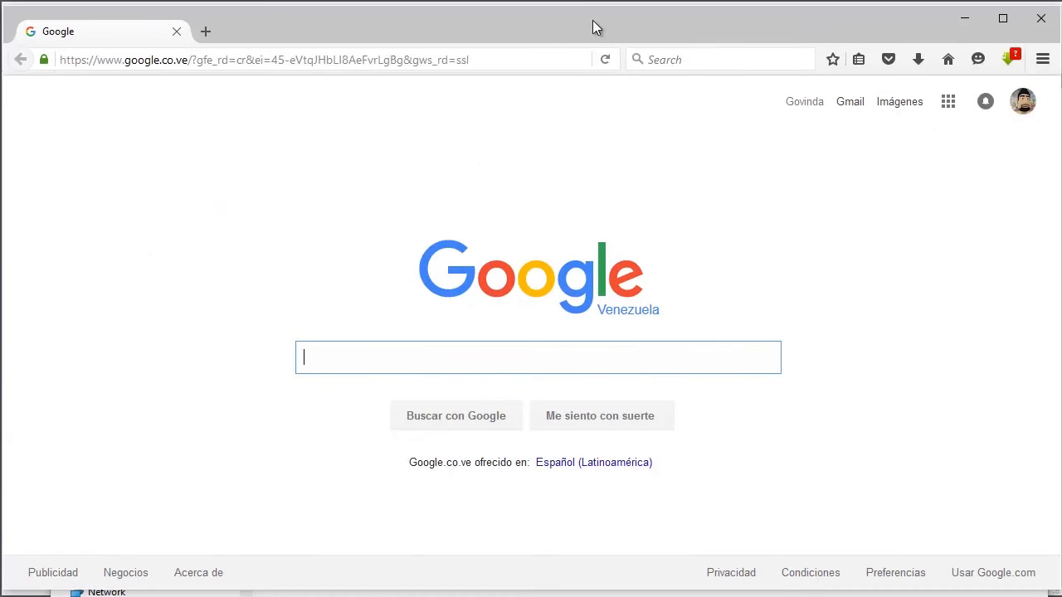
drag(323, 19, 728, 80)
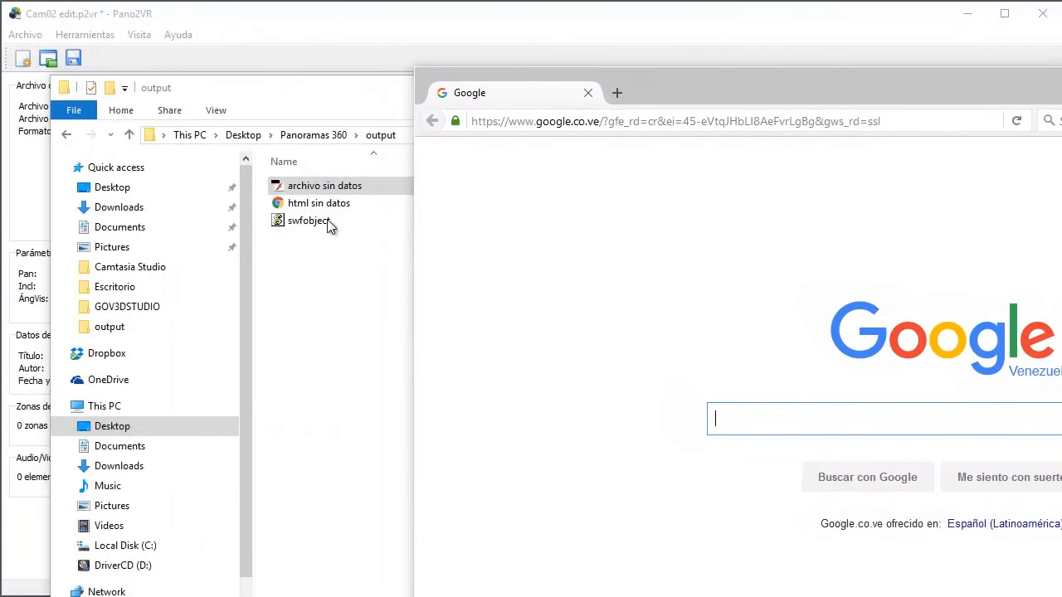
click(251, 66)
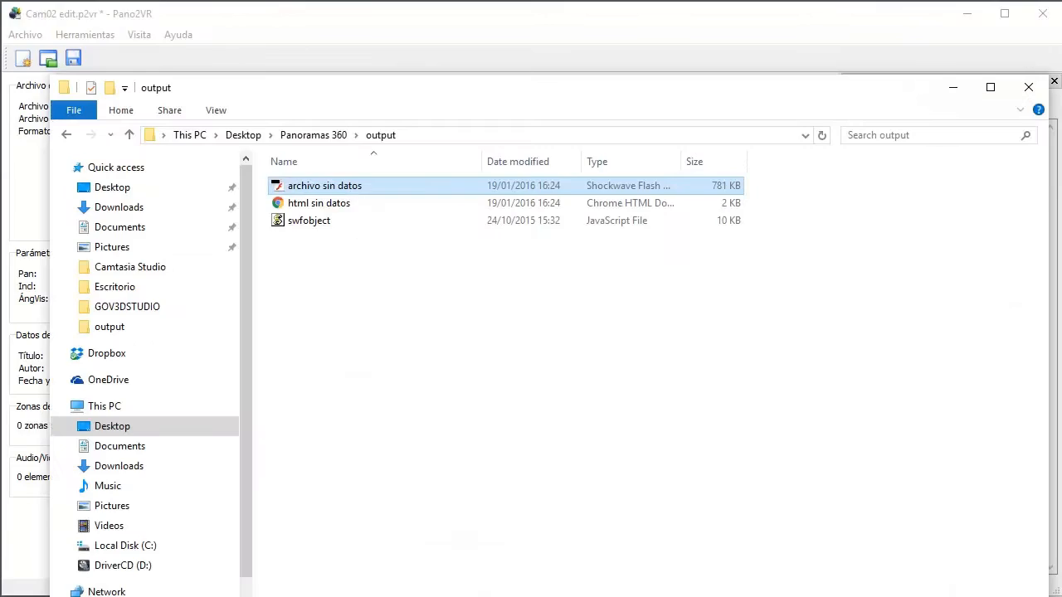
drag(390, 102, 384, 290)
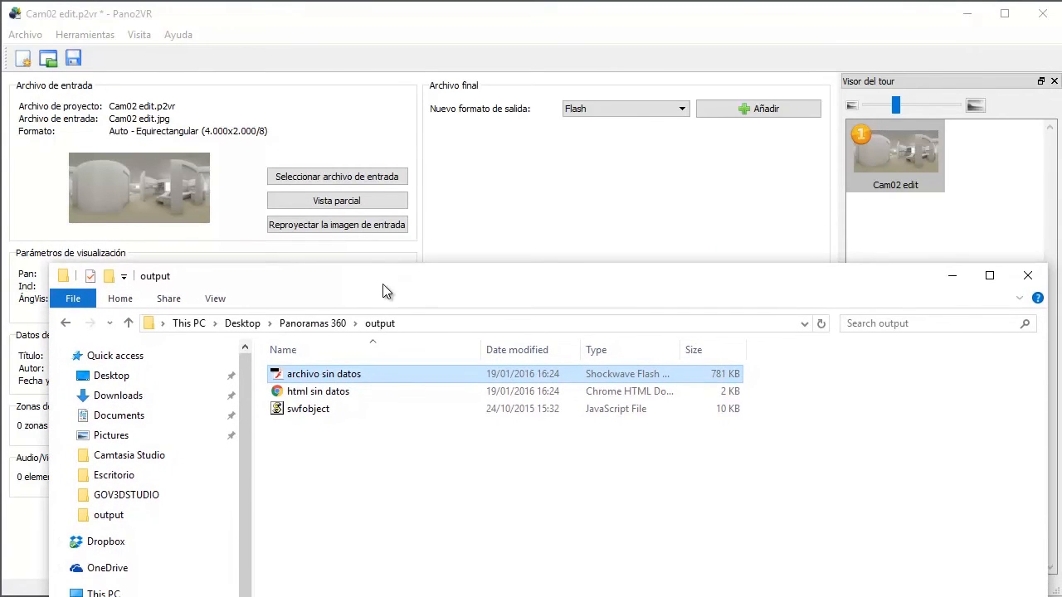
key(alt+Tab)
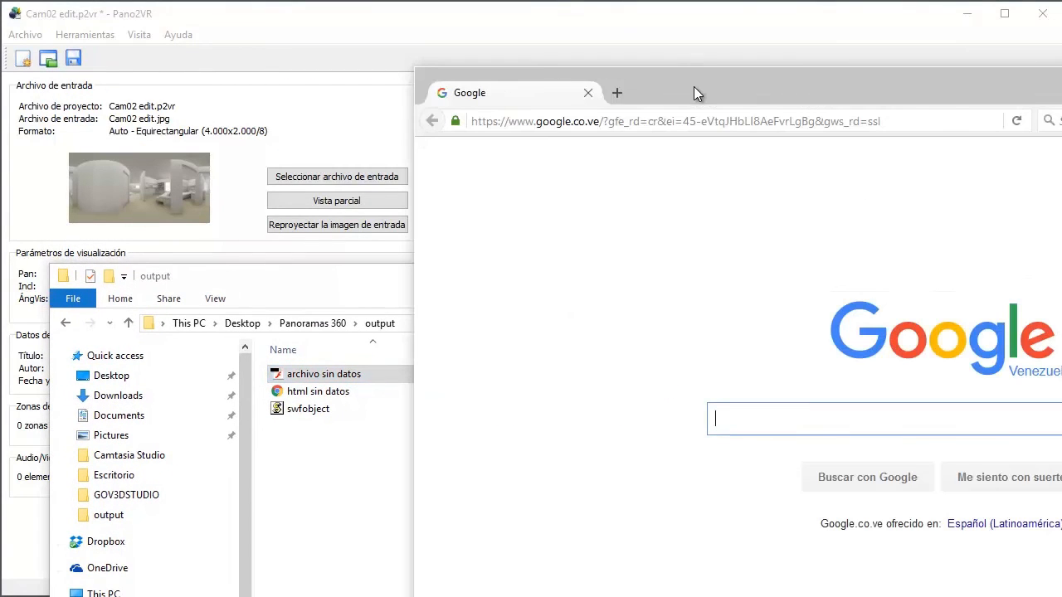
drag(694, 85, 297, 18)
key(alt+Tab)
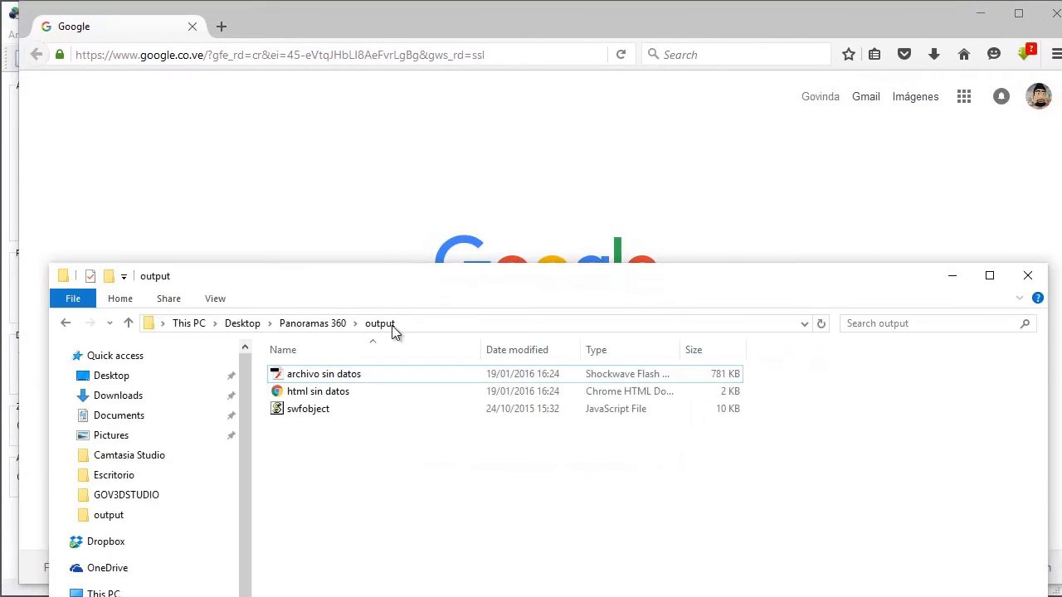
Step: Open the html sin datos file from the output folder in a new browser tab and display that page
click(318, 397)
drag(315, 397, 166, 33)
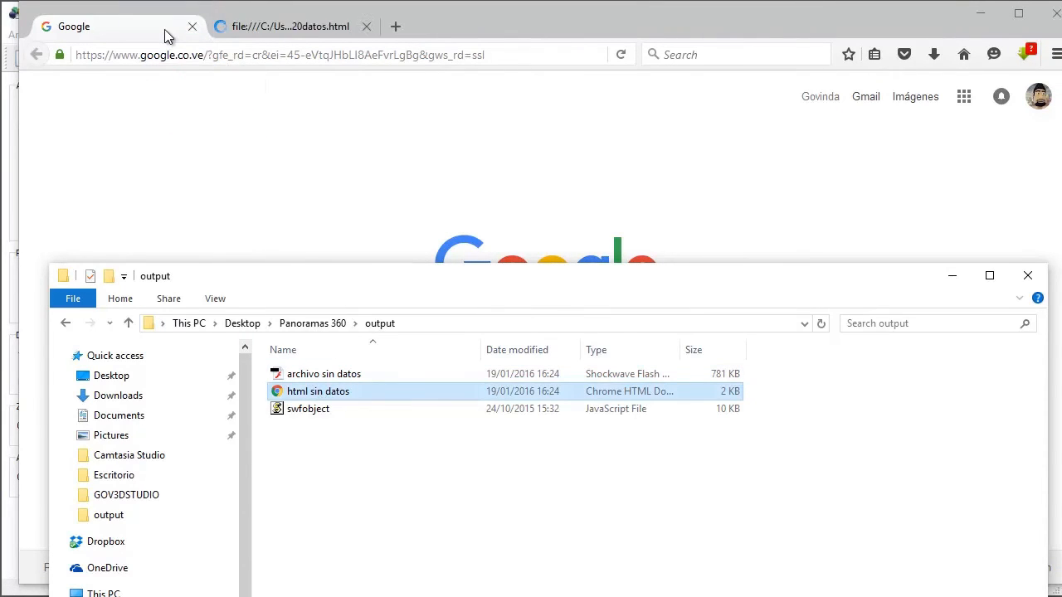
click(271, 30)
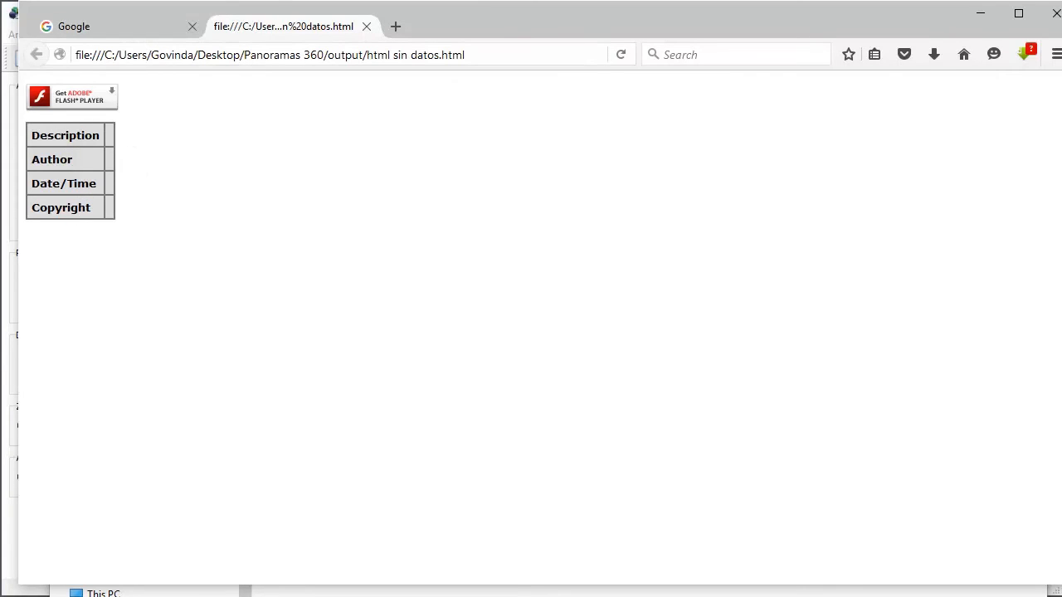
Step: Go to the archivo con datos folder inside Panoramas 360 and load html con datos in the browser's Google tab
click(199, 595)
click(311, 323)
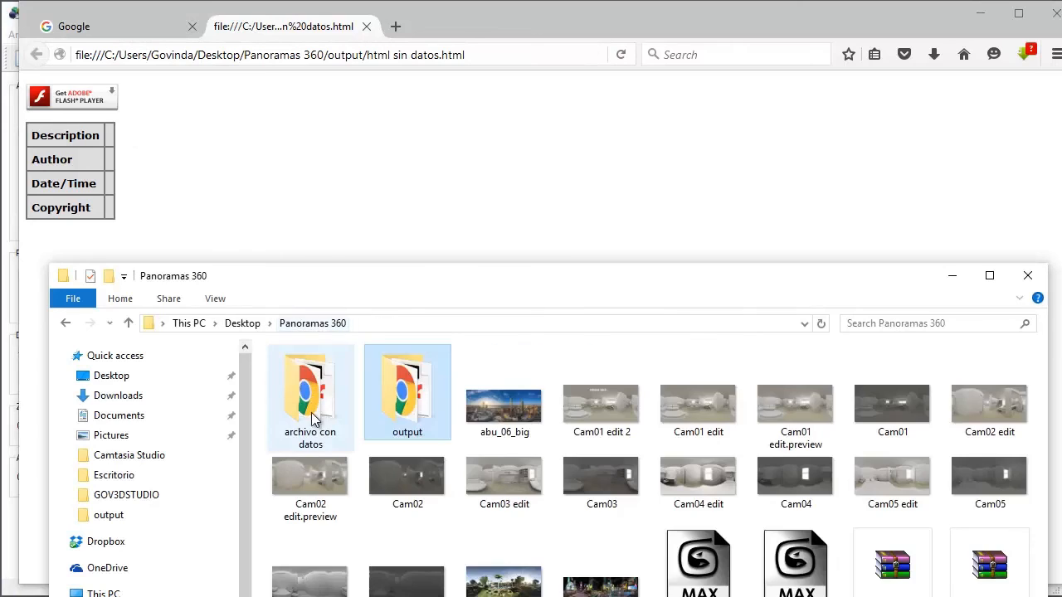
double_click(322, 415)
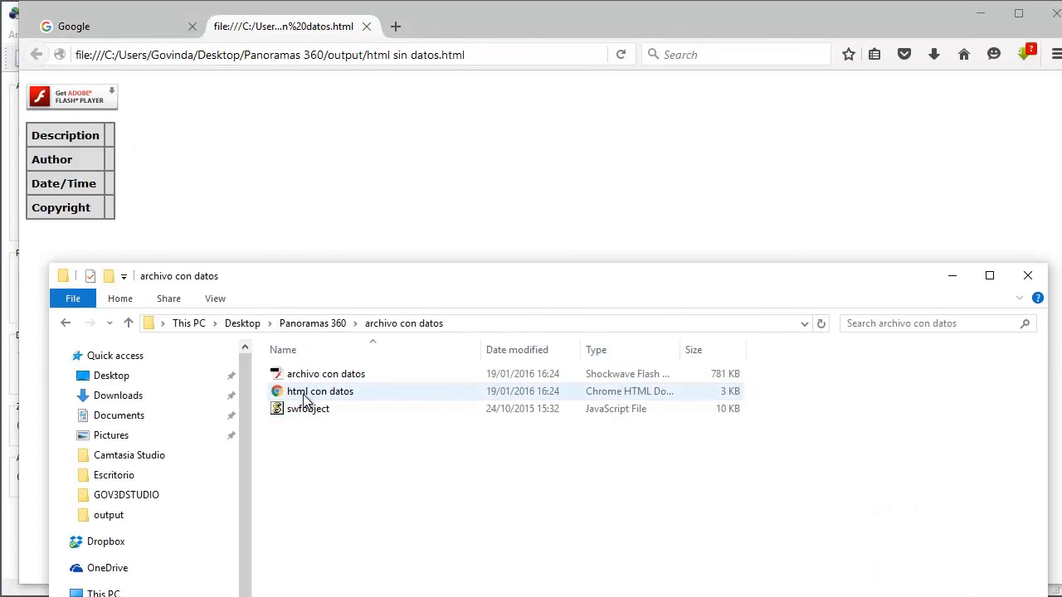
drag(307, 395, 154, 34)
click(312, 131)
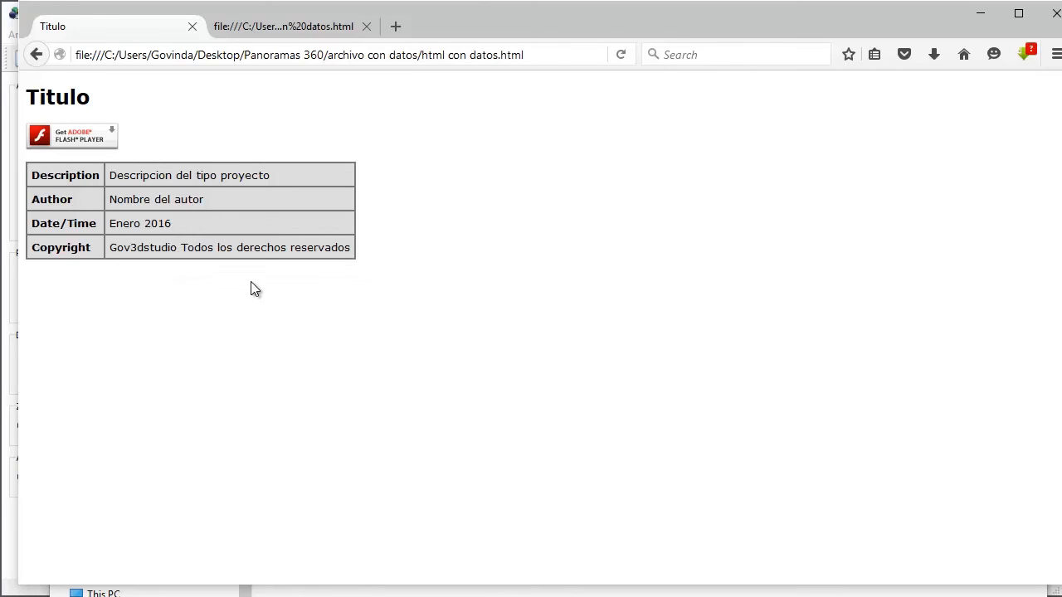
Step: Compare the user data tables of the html sin datos and html con datos pages, then return to Pano2VR
click(284, 33)
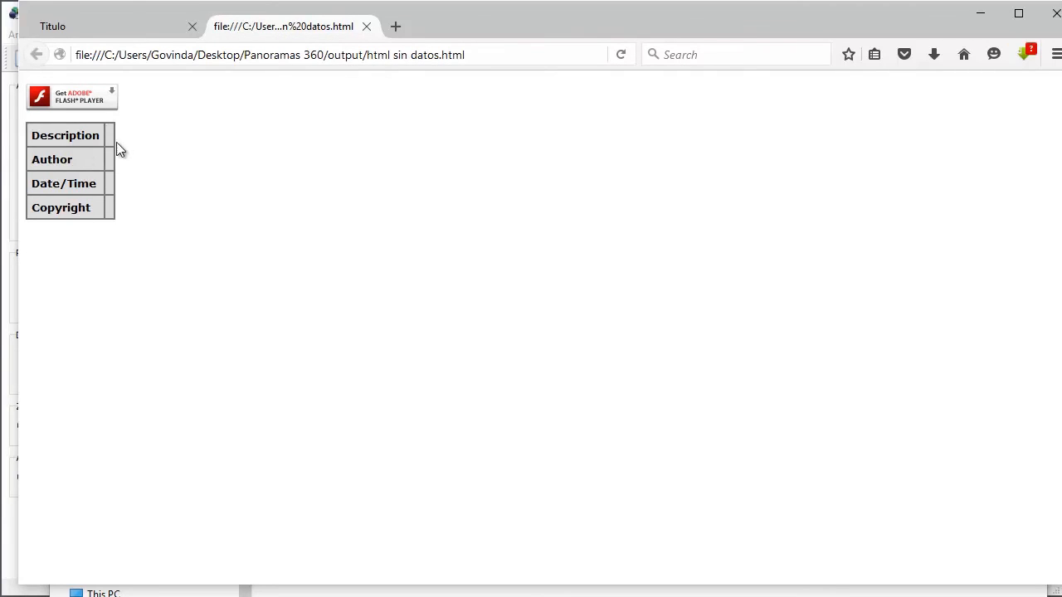
click(124, 28)
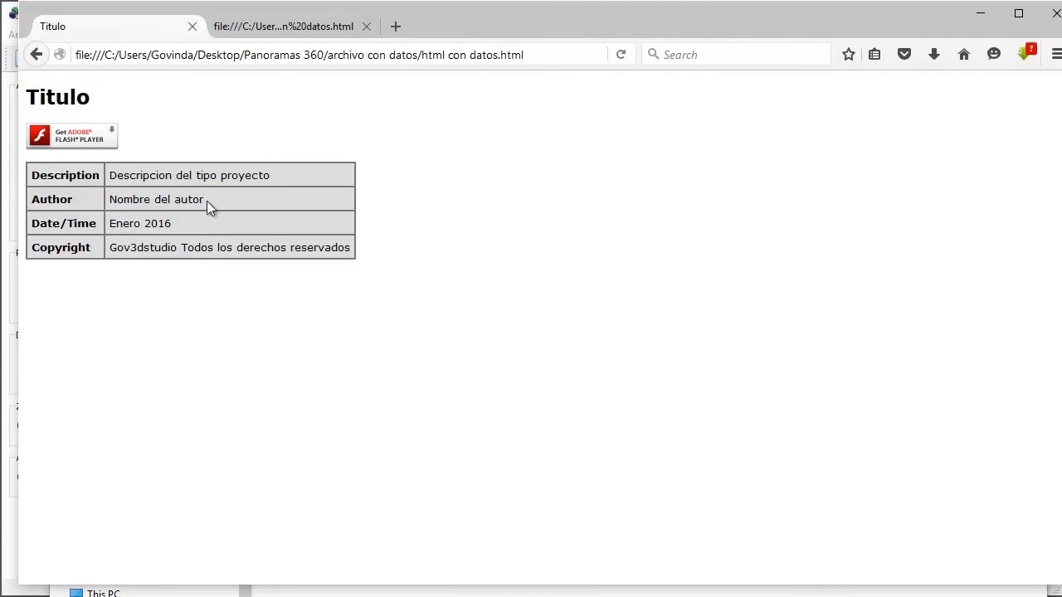
click(13, 249)
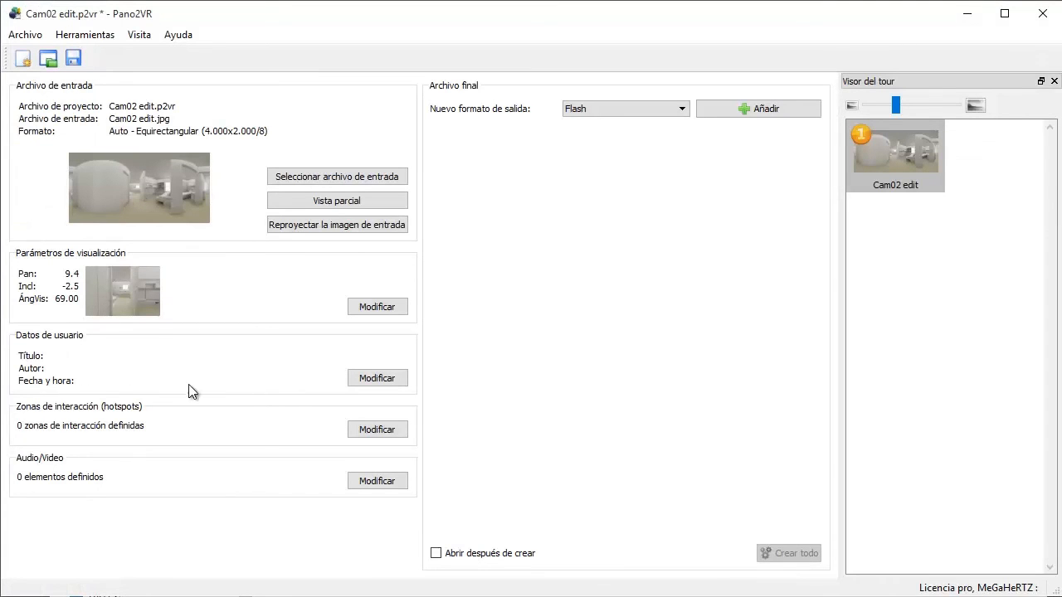
Step: Switch to File Explorer, inspect the general, security and details properties of the html con datos file, and close them
click(149, 596)
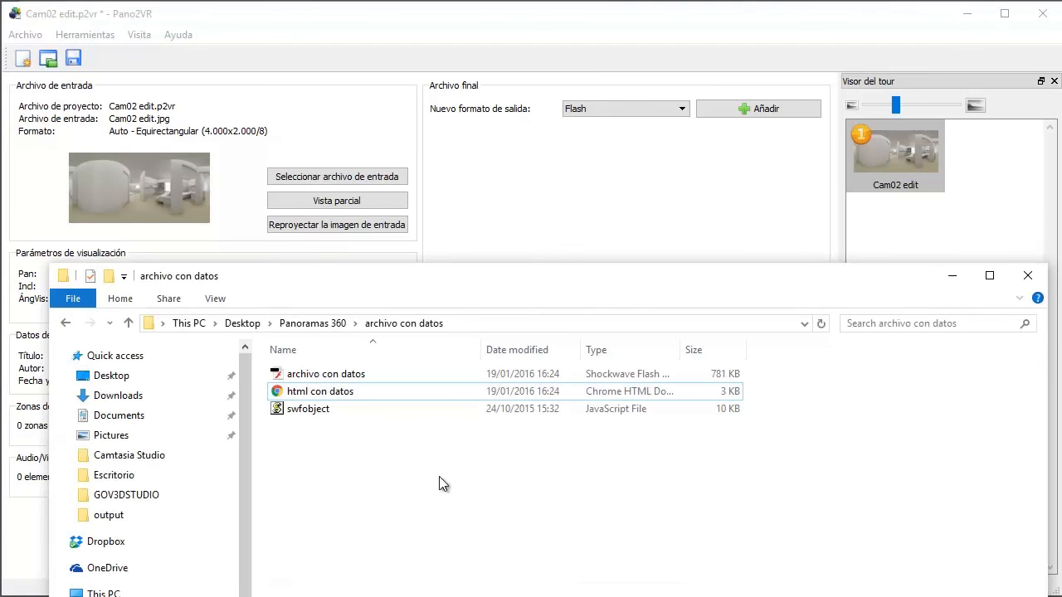
drag(537, 271, 528, 79)
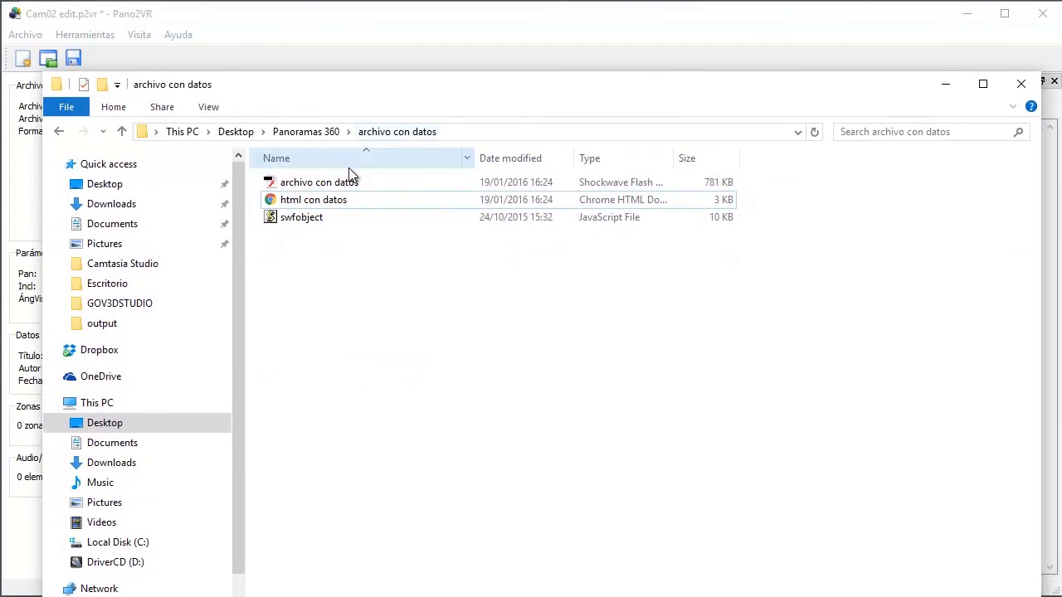
right_click(320, 208)
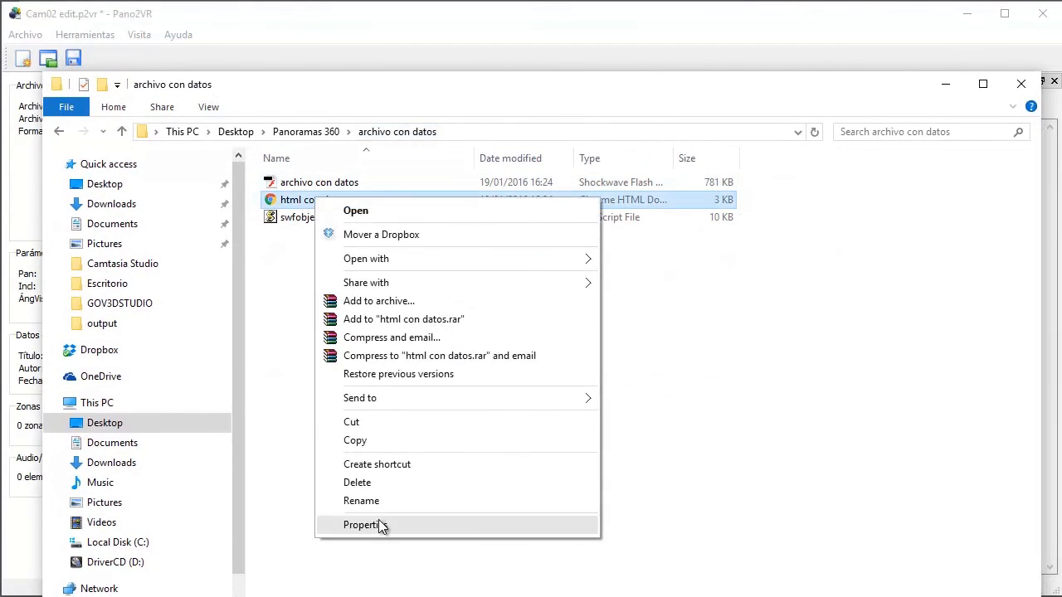
click(380, 525)
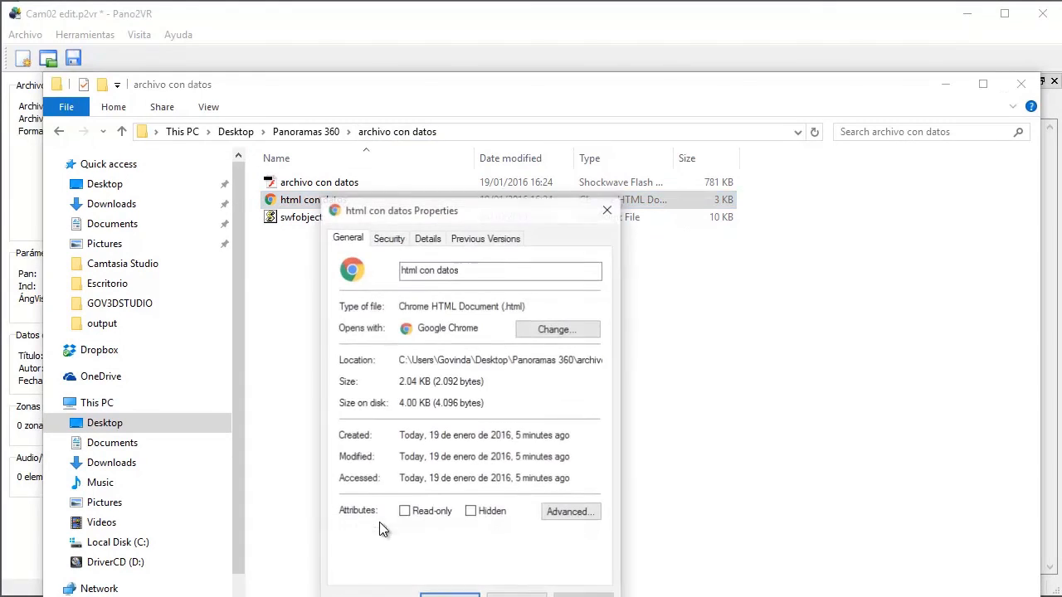
click(387, 236)
click(434, 240)
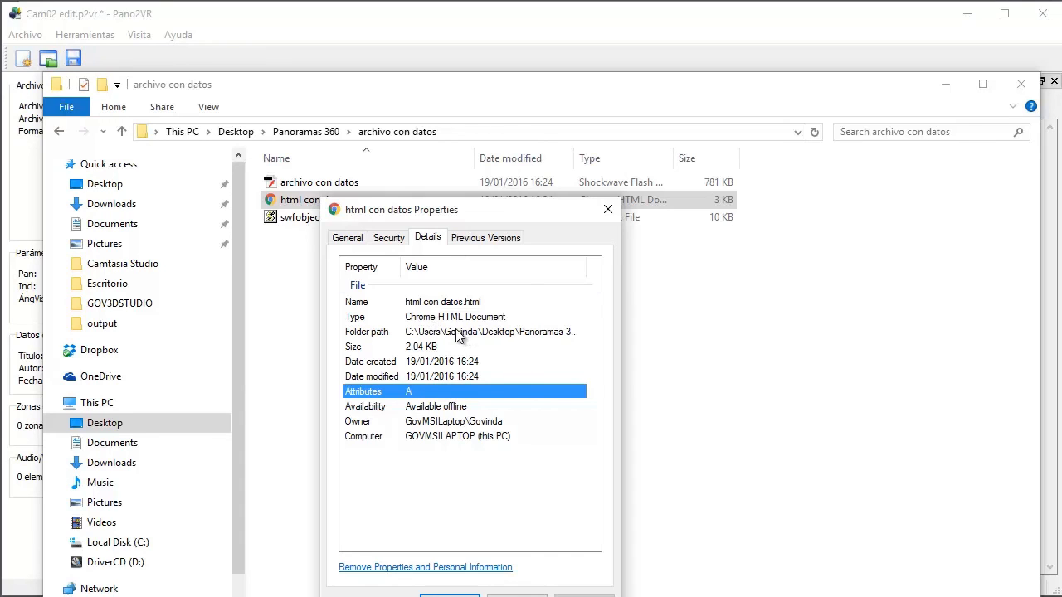
click(612, 212)
Step: Switch to the browser, review the page with user data and the one without again, and go back to Pano2VR
click(137, 596)
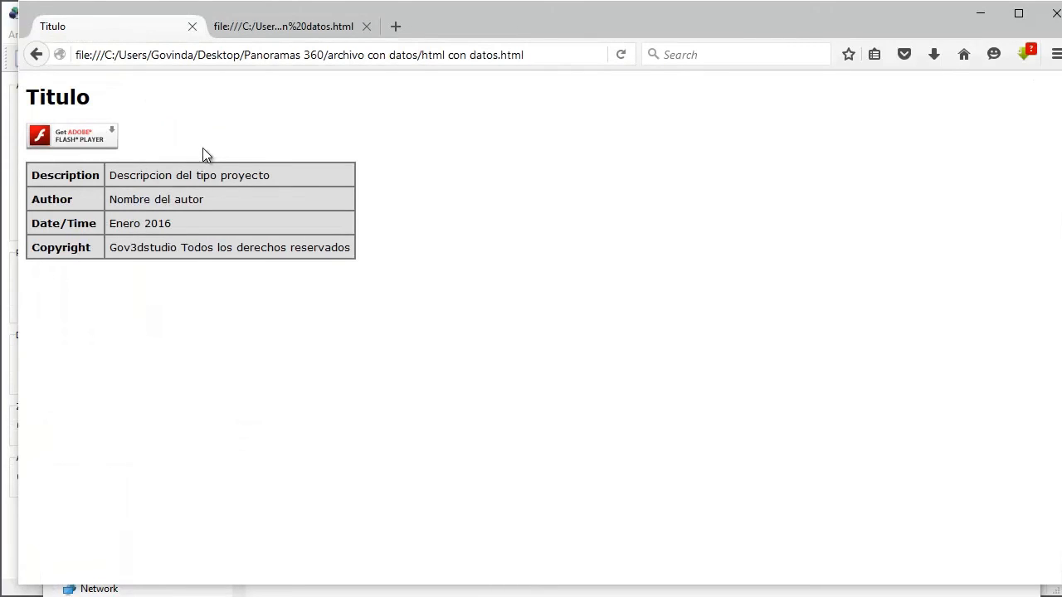
click(260, 30)
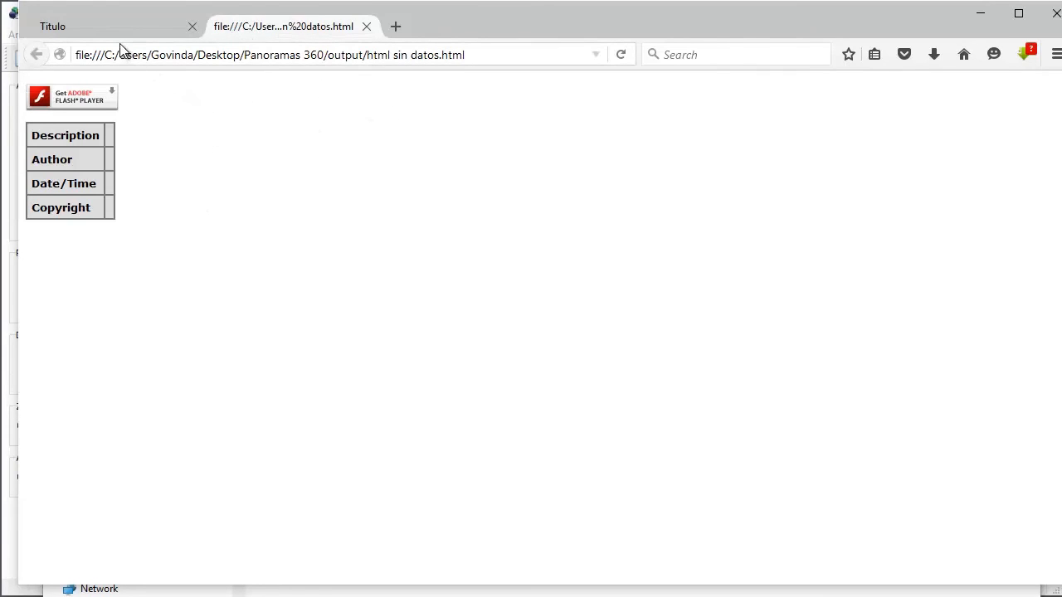
click(12, 545)
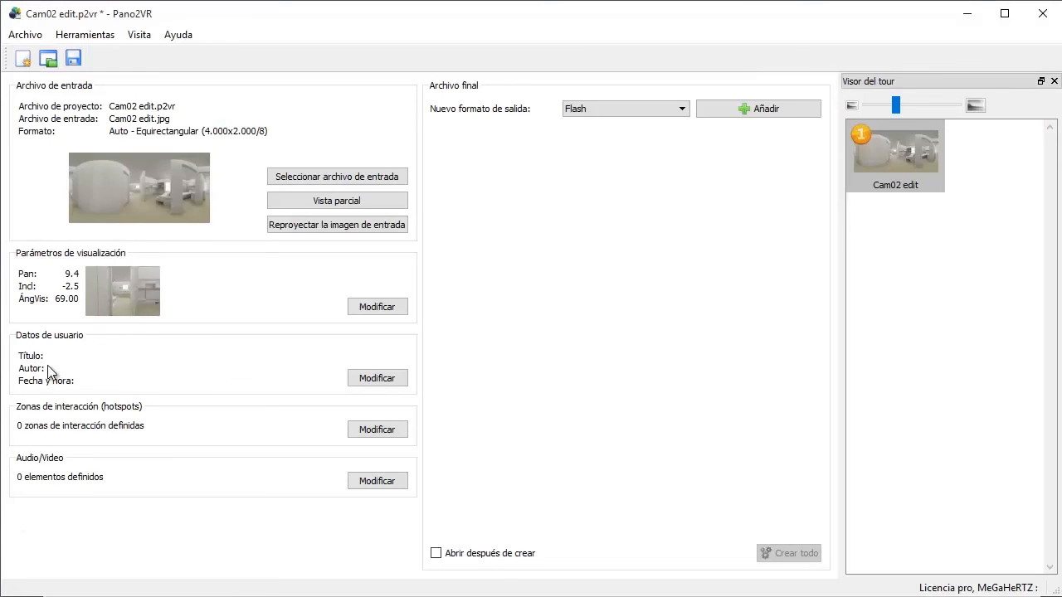